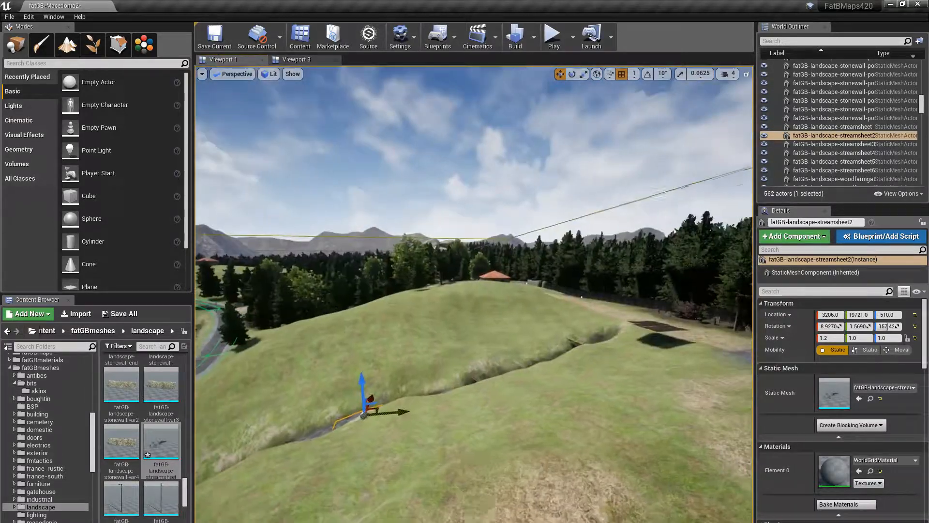
# Step: Look over the stream sheets laid along the ditch from both directions
pyautogui.moveTo(474, 294); pyautogui.dragTo(570, 281, button='right')
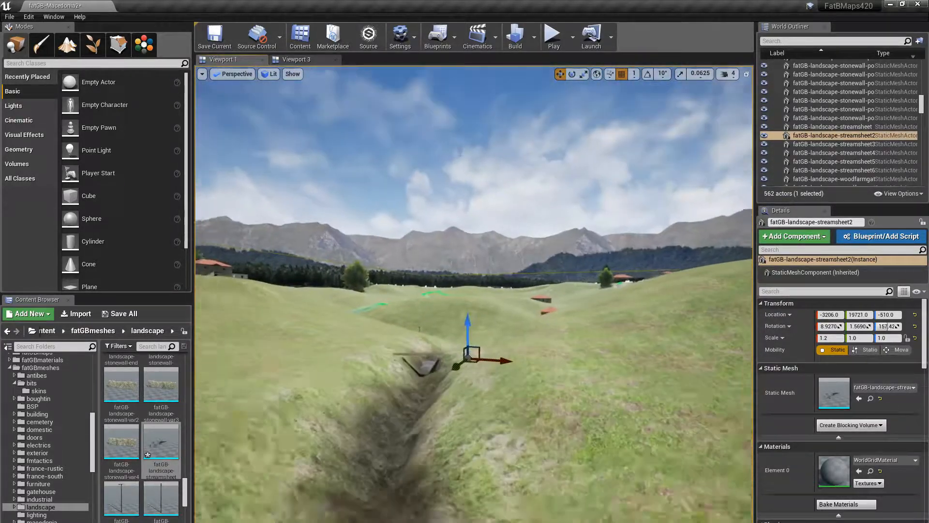
pyautogui.moveTo(474, 294); pyautogui.dragTo(476, 319, button='right')
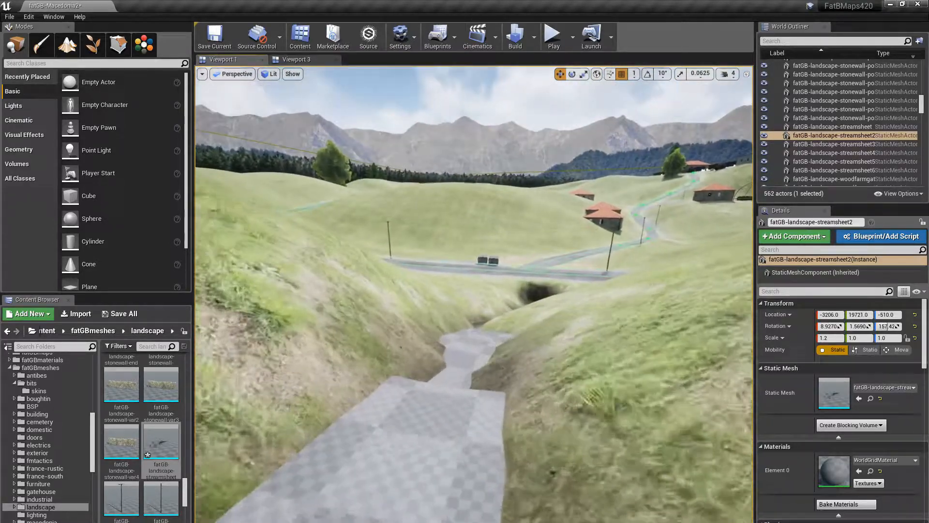
pyautogui.moveTo(474, 294); pyautogui.dragTo(473, 275, button='right')
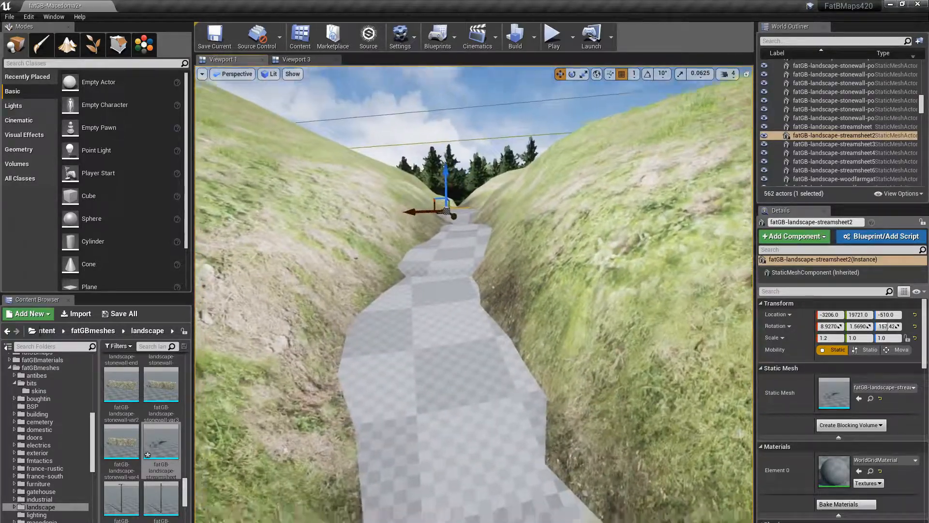
pyautogui.moveTo(474, 295)
pyautogui.mouseDown(button='right')
pyautogui.moveTo(446, 370)
pyautogui.moveTo(453, 271)
pyautogui.moveTo(470, 290)
pyautogui.moveTo(469, 310)
pyautogui.mouseUp(button='right')
# Step: Switch to LightWave Modeler to examine the shape of the stream sheet mesh, and return to Unreal Editor
pyautogui.hotkey('alt', 'Tab')
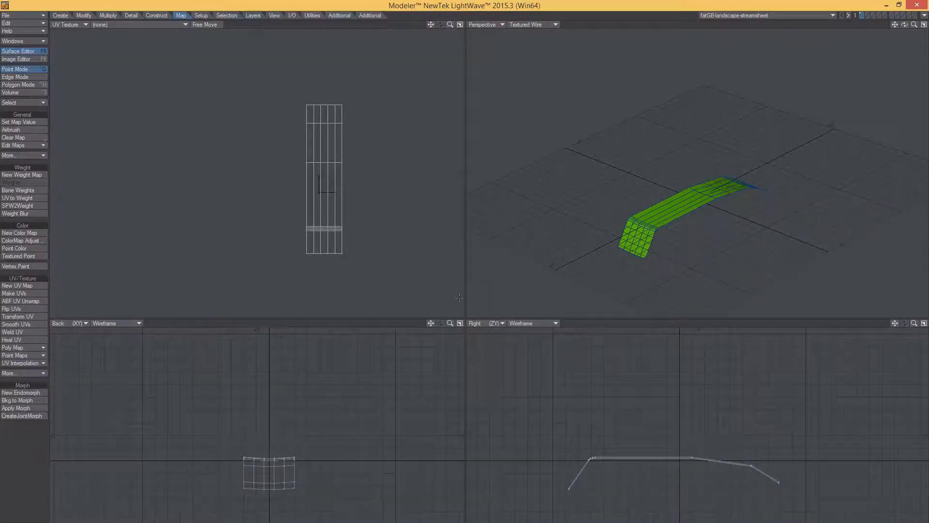
pyautogui.keyDown('alt'); pyautogui.moveTo(617, 198); pyautogui.dragTo(689, 260); pyautogui.keyUp('alt')
pyautogui.keyDown('alt'); pyautogui.moveTo(581, 478); pyautogui.dragTo(542, 460); pyautogui.keyUp('alt')
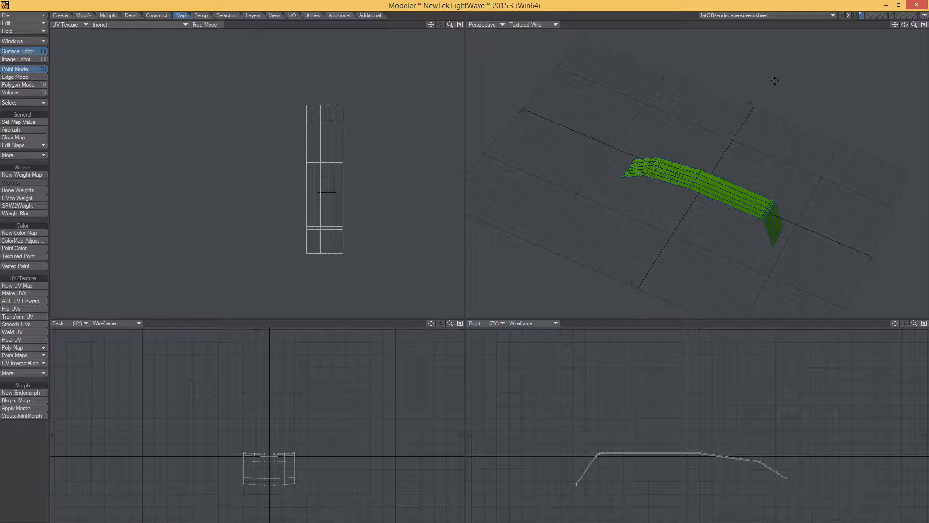
pyautogui.click(887, 5)
# Step: Lower the selected fatGB-landscape-streamsheet2 mesh in the ditch to a Z location of -517
pyautogui.moveTo(439, 411); pyautogui.dragTo(467, 348, button='right')
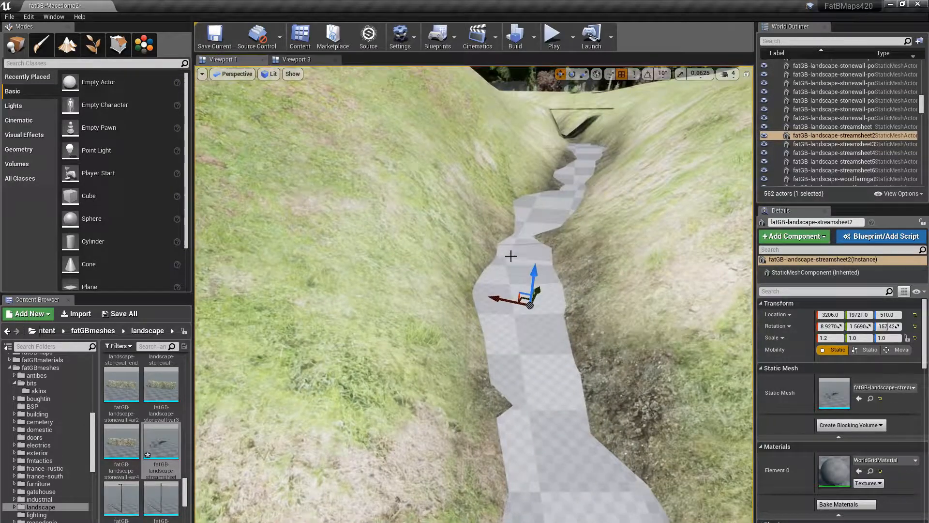
pyautogui.moveTo(535, 276); pyautogui.dragTo(535, 282)
pyautogui.moveTo(536, 435); pyautogui.dragTo(552, 397, button='right')
pyautogui.moveTo(464, 341)
pyautogui.mouseDown(button='right')
pyautogui.moveTo(466, 349)
pyautogui.moveTo(454, 299)
pyautogui.moveTo(404, 282)
pyautogui.moveTo(457, 295)
pyautogui.moveTo(448, 285)
pyautogui.moveTo(476, 342)
pyautogui.moveTo(465, 335)
pyautogui.mouseUp(button='right')
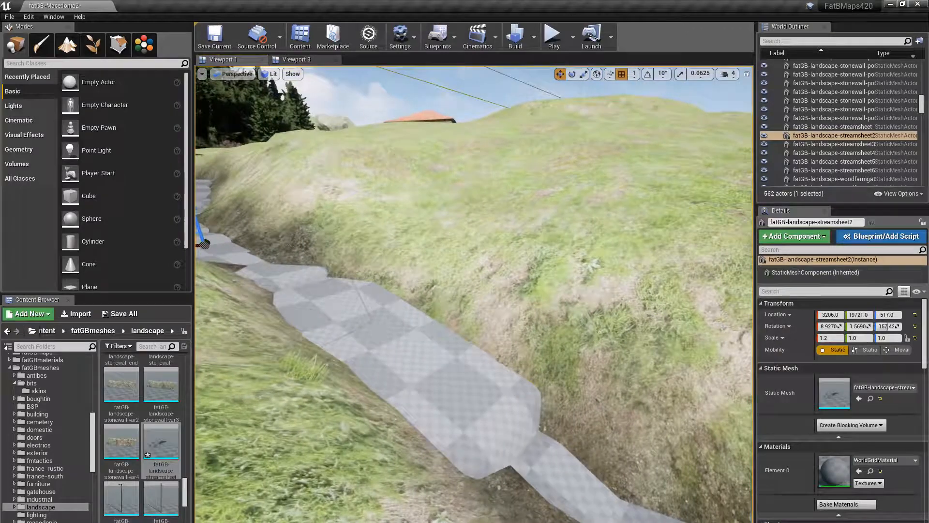
# Step: Adjust the adjoining fatGB-landscape-streamsheet mesh to a Z location of -617 and an X rotation of about 15.87°
pyautogui.click(400, 348)
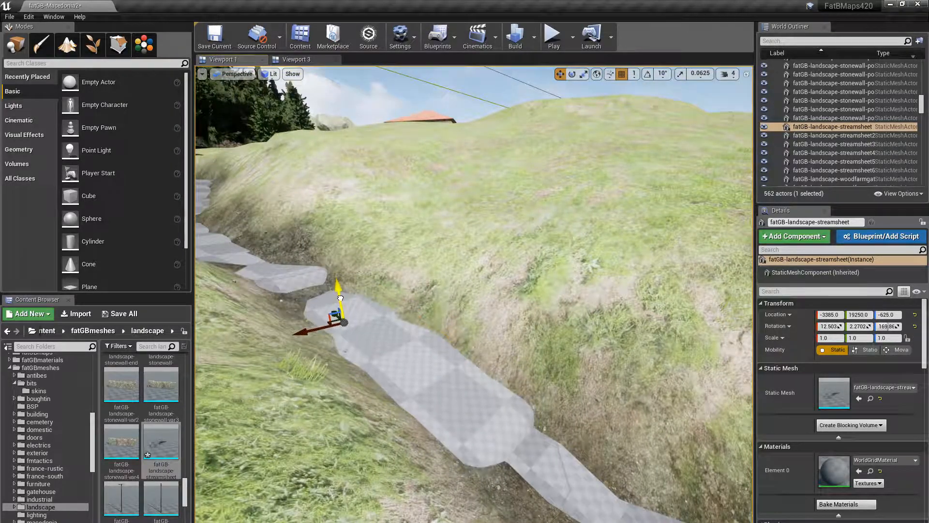
pyautogui.press('e')
pyautogui.moveTo(351, 298)
pyautogui.mouseDown()
pyautogui.moveTo(338, 291)
pyautogui.moveTo(353, 303)
pyautogui.mouseUp()
pyautogui.press('w')
pyautogui.press('e')
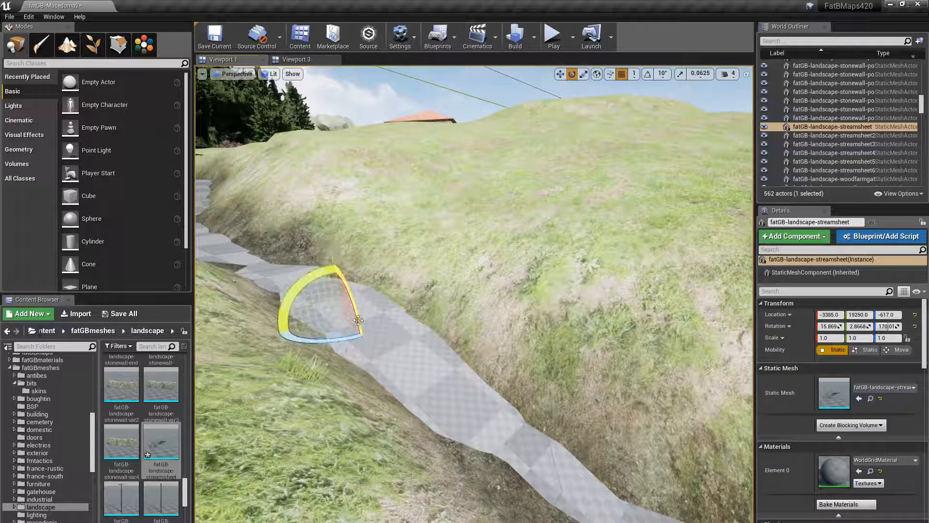
pyautogui.press('w')
pyautogui.click(324, 379)
# Step: Examine the run of stream sheets and the bare ditch extending uphill towards the fallen log
pyautogui.moveTo(323, 380); pyautogui.dragTo(272, 370, button='right')
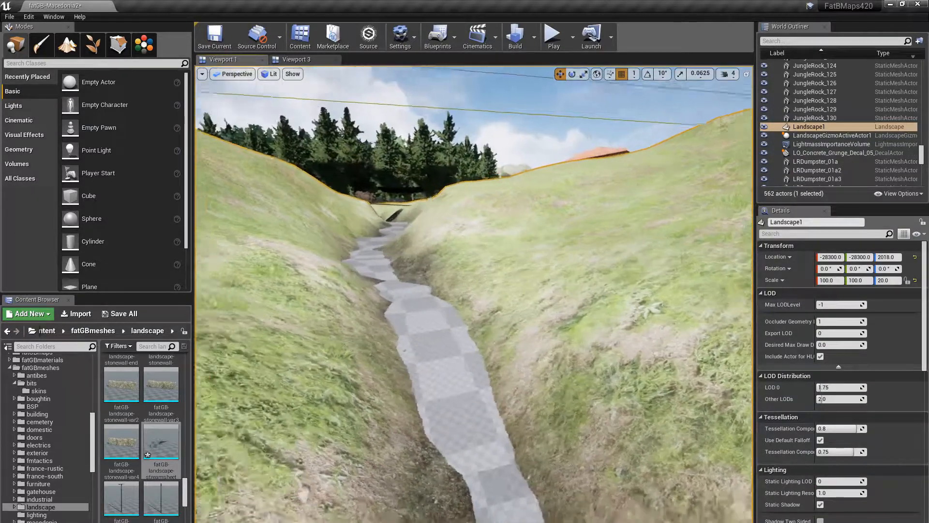
pyautogui.moveTo(536, 329)
pyautogui.mouseDown(button='right')
pyautogui.moveTo(677, 325)
pyautogui.moveTo(536, 329)
pyautogui.mouseUp(button='right')
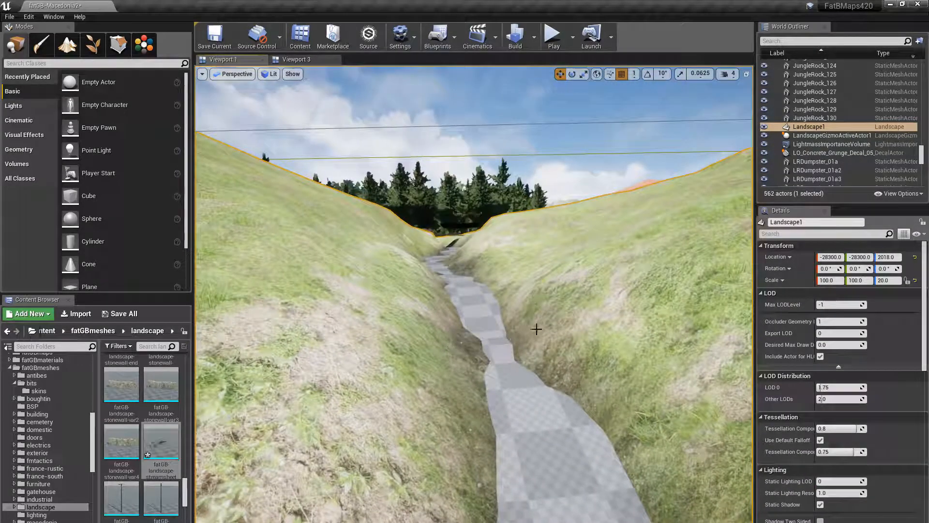
pyautogui.moveTo(437, 284)
pyautogui.mouseDown(button='right')
pyautogui.moveTo(532, 283)
pyautogui.moveTo(437, 284)
pyautogui.mouseUp(button='right')
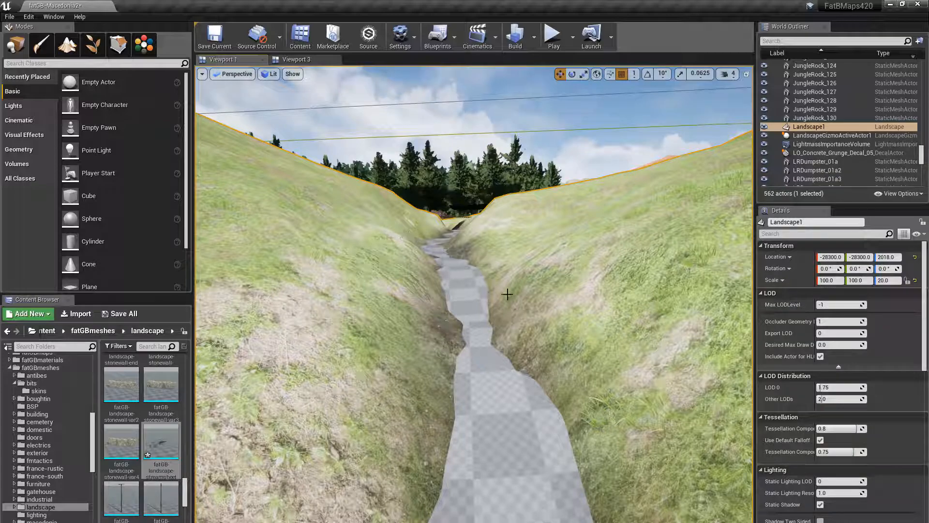
pyautogui.moveTo(471, 344); pyautogui.dragTo(194, 323, button='right')
pyautogui.press('w')
pyautogui.press('w')
pyautogui.press('w')
pyautogui.press('w')
pyautogui.press('w')
pyautogui.press('s')
pyautogui.press('w')
pyautogui.press('w')
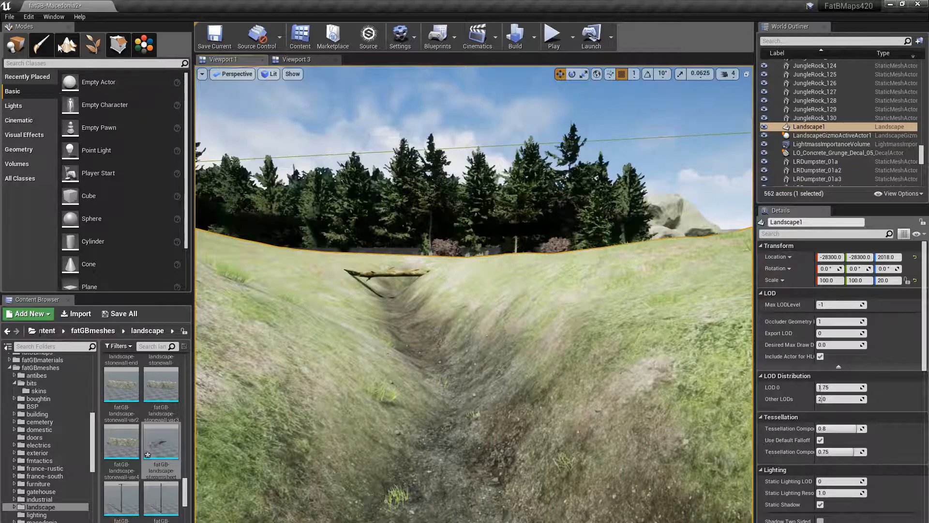
# Step: Inspect the ditch ground in landscape paint mode with the baseGround_VII layer selected, and return to object placement
pyautogui.click(68, 44)
pyautogui.click(125, 74)
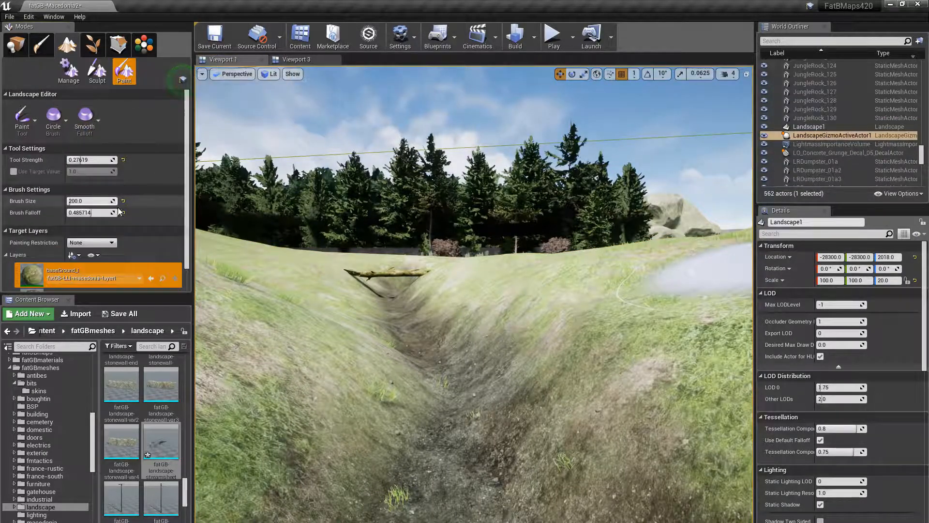
pyautogui.scroll(-2, 123, 213)
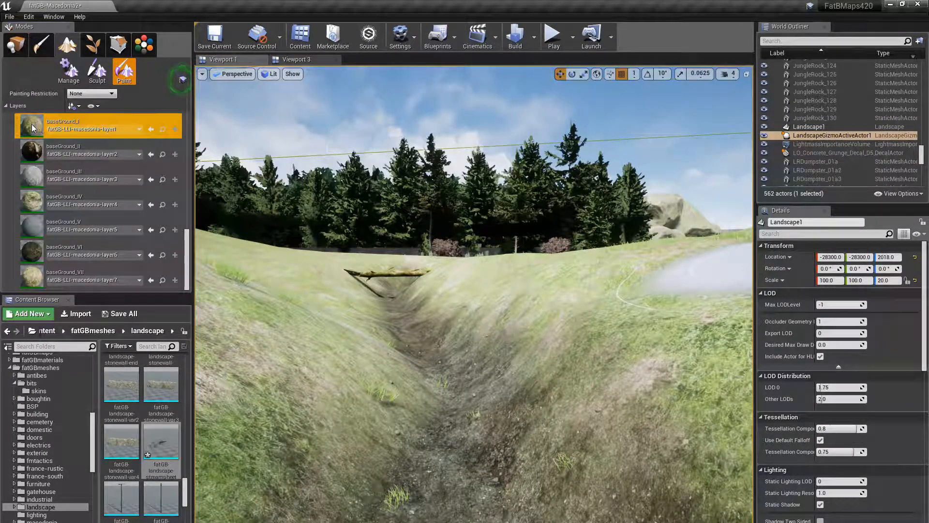
pyautogui.moveTo(363, 381); pyautogui.dragTo(257, 381, button='right')
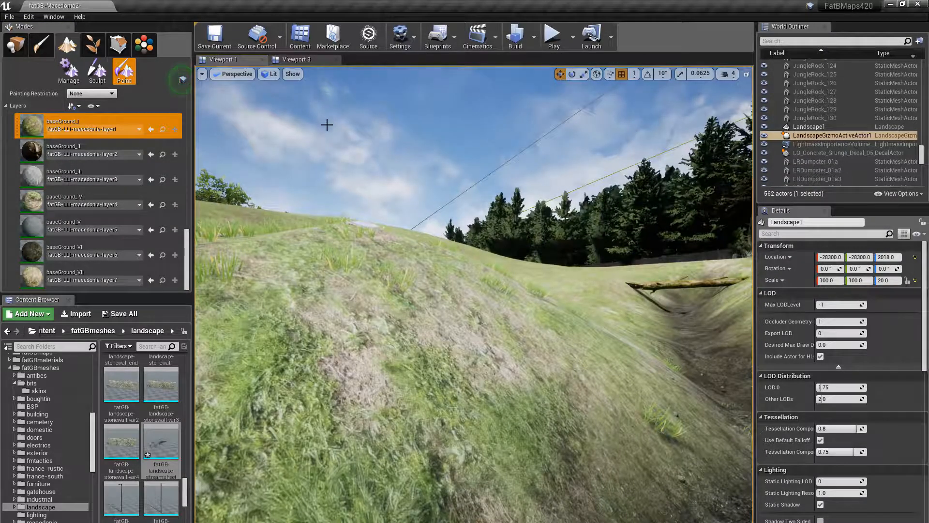
pyautogui.click(32, 278)
pyautogui.moveTo(400, 331); pyautogui.dragTo(545, 307, button='right')
pyautogui.press('w')
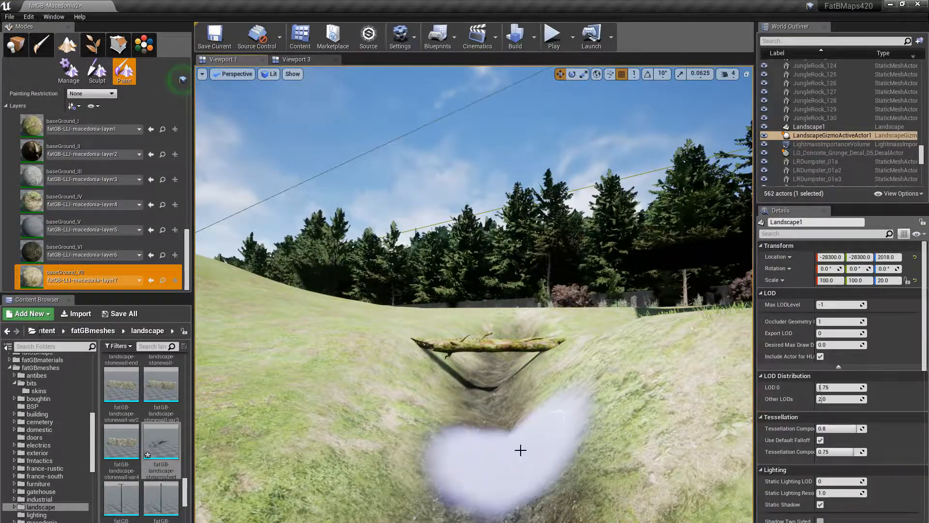
pyautogui.moveTo(605, 474)
pyautogui.mouseDown(button='right')
pyautogui.moveTo(583, 484)
pyautogui.moveTo(271, 489)
pyautogui.moveTo(266, 429)
pyautogui.moveTo(336, 484)
pyautogui.moveTo(317, 505)
pyautogui.moveTo(631, 473)
pyautogui.moveTo(566, 465)
pyautogui.mouseUp(button='right')
pyautogui.press('w')
pyautogui.press('w')
pyautogui.press('a')
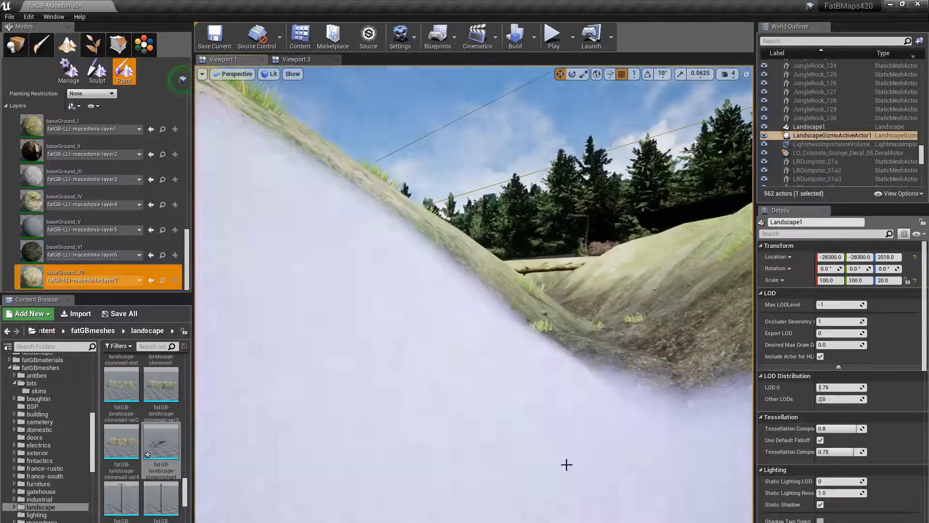
pyautogui.hotkey('shift', '1')
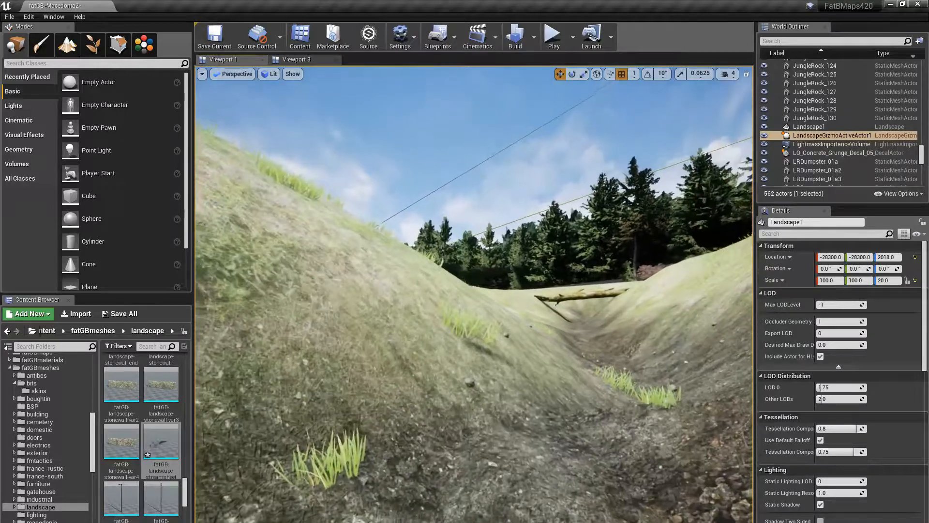
# Step: Duplicate fatGB-landscape-streamsheet6 and move the copy up the ditch beneath the plank bridge, to about X -3033, Y 21364
pyautogui.press('s')
pyautogui.moveTo(474, 295); pyautogui.dragTo(29, 338, button='right')
pyautogui.press('w')
pyautogui.press('w')
pyautogui.moveTo(435, 387); pyautogui.dragTo(532, 411, button='right')
pyautogui.click(436, 390)
pyautogui.press('a')
pyautogui.moveTo(394, 423); pyautogui.dragTo(403, 428, button='right')
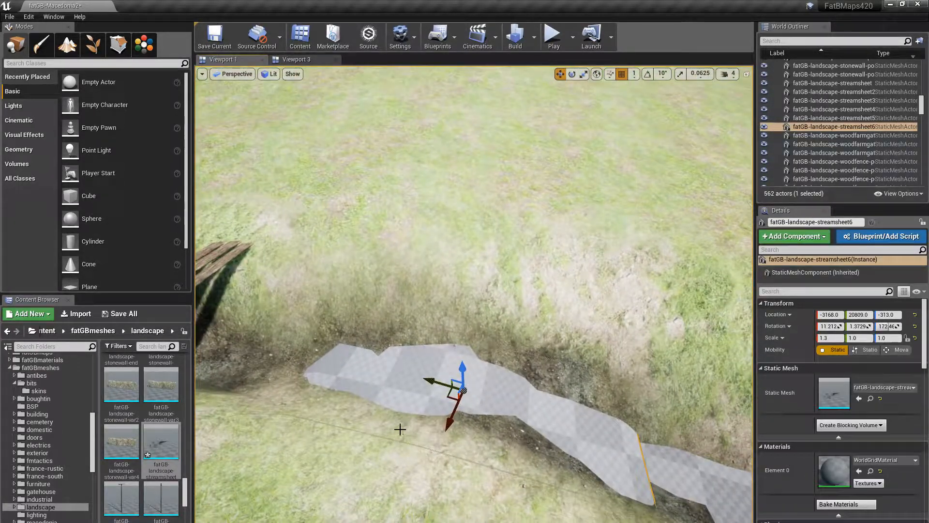
pyautogui.hotkey('ctrl', 'w')
pyautogui.moveTo(452, 395)
pyautogui.keyDown('shift'); pyautogui.mouseDown()
pyautogui.moveTo(165, 393)
pyautogui.moveTo(446, 393)
pyautogui.mouseUp(); pyautogui.keyUp('shift')
pyautogui.press('d')
pyautogui.moveTo(446, 387); pyautogui.dragTo(342, 370, button='right')
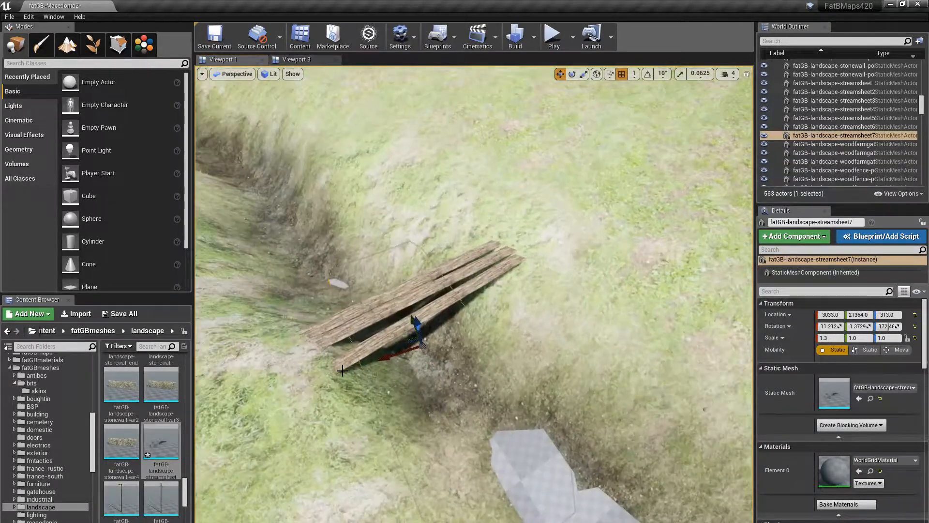
# Step: Rotate the copied stream sheet to about 156.8° around Z and raise it to a Z location of -246
pyautogui.press('e')
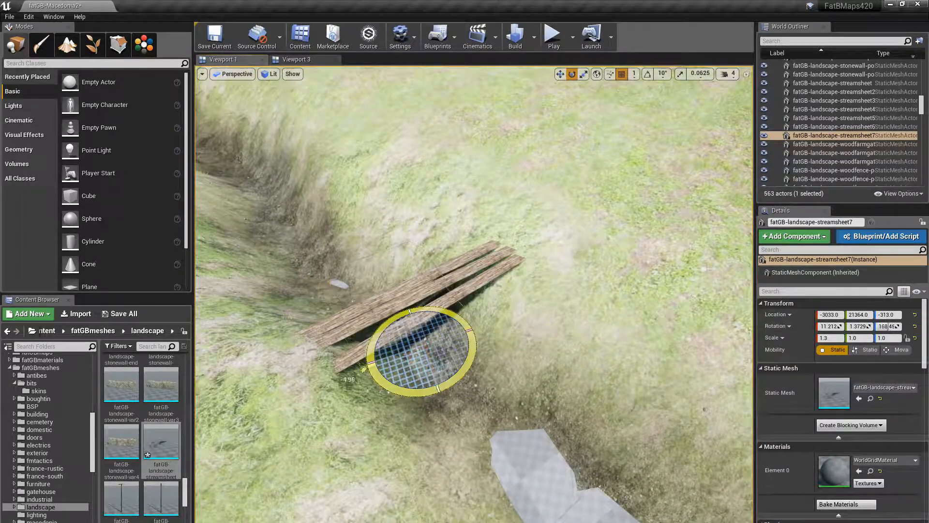
pyautogui.moveTo(364, 369); pyautogui.dragTo(366, 378)
pyautogui.press('w')
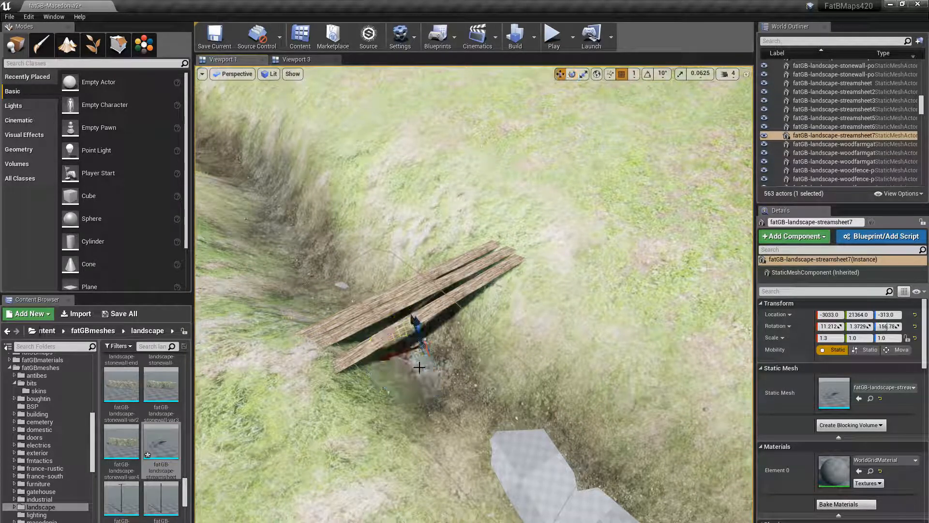
pyautogui.moveTo(416, 323); pyautogui.dragTo(413, 303)
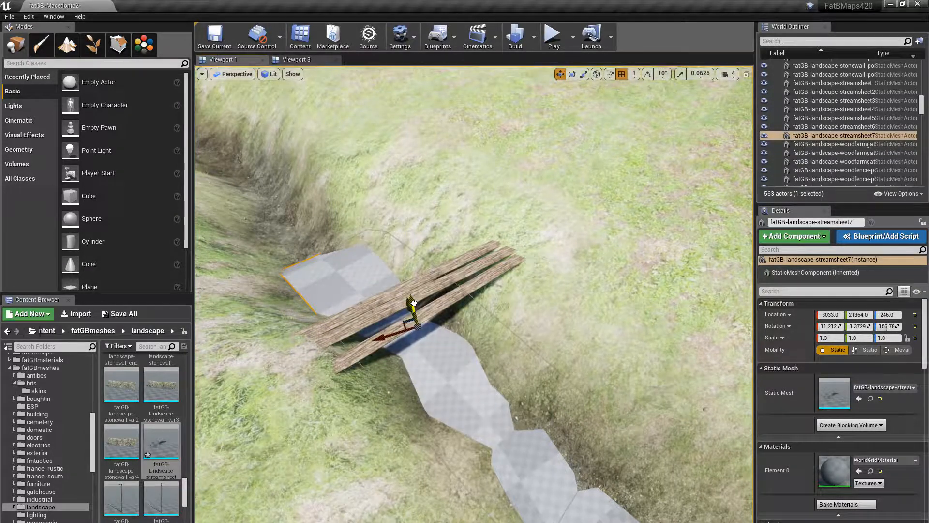
# Step: Tilt the copied stream sheet to about 8.96° X and 0.40° Y rotation, and lower it to a Z location of -263
pyautogui.press('e')
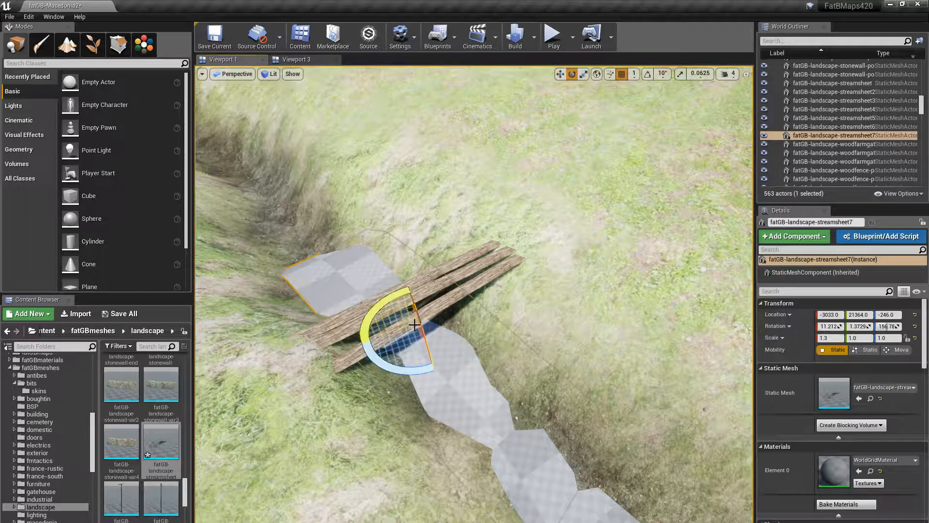
pyautogui.moveTo(425, 327); pyautogui.dragTo(415, 313)
pyautogui.press('w')
pyautogui.moveTo(418, 318); pyautogui.dragTo(378, 257, button='right')
pyautogui.moveTo(303, 268)
pyautogui.mouseDown(button='right')
pyautogui.moveTo(304, 281)
pyautogui.moveTo(303, 268)
pyautogui.mouseUp(button='right')
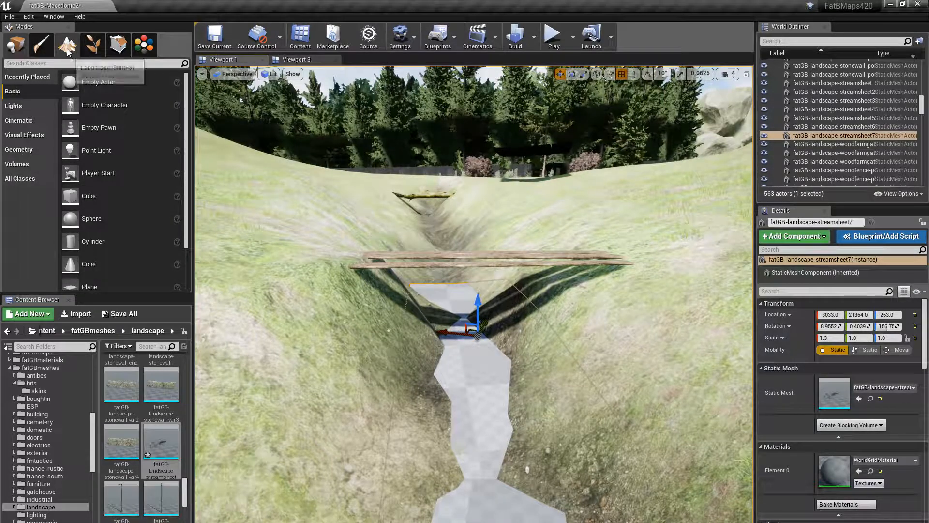
# Step: Place the GB_Character_RefPose mesh from the bits folder on the stream sheet in front of the plank bridge
pyautogui.scroll(2, 32, 463)
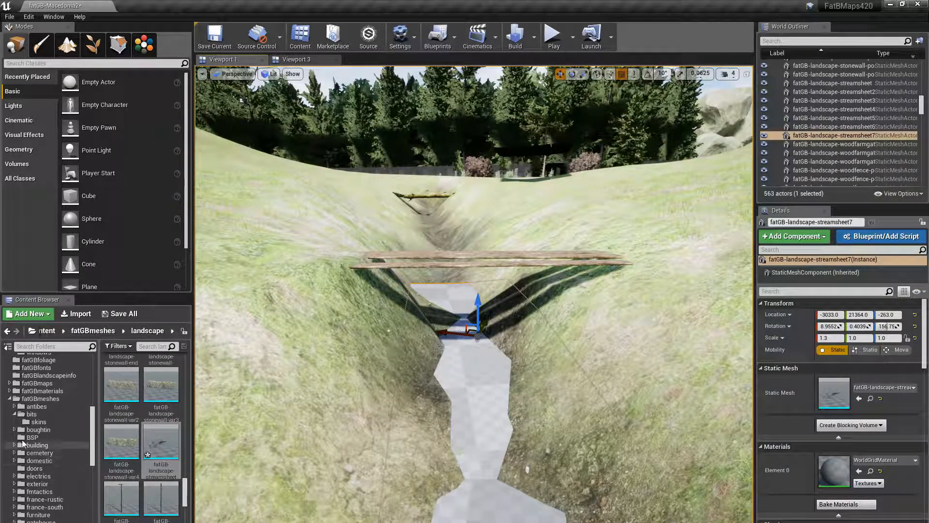
pyautogui.click(32, 414)
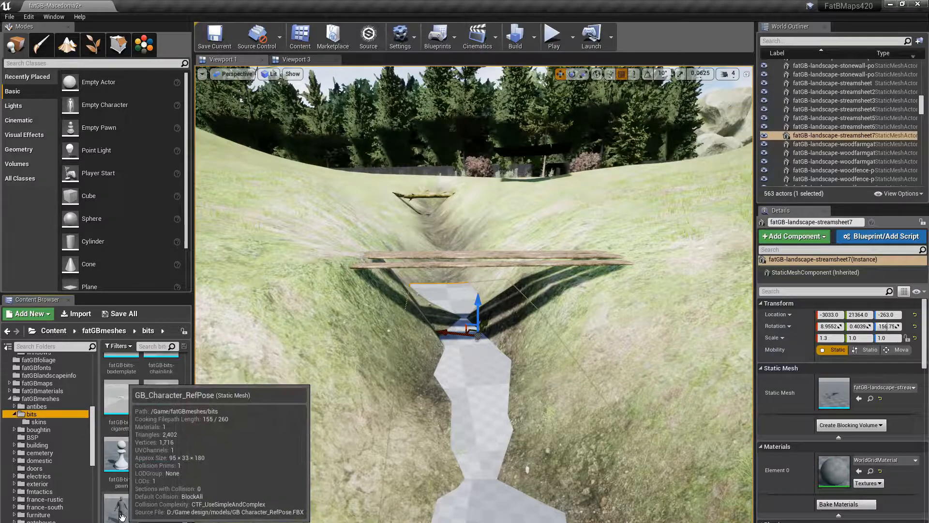
pyautogui.moveTo(121, 505); pyautogui.dragTo(473, 414)
pyautogui.press('q')
# Step: Compare the reference character's height with the ditch and plank bridge, and delete the character
pyautogui.moveTo(353, 424); pyautogui.dragTo(357, 387, button='right')
pyautogui.press('w')
pyautogui.press('w')
pyautogui.moveTo(566, 292)
pyautogui.mouseDown(button='right')
pyautogui.moveTo(536, 292)
pyautogui.moveTo(570, 280)
pyautogui.mouseUp(button='right')
pyautogui.press('s')
pyautogui.press('s')
pyautogui.press('s')
pyautogui.press('a')
pyautogui.press('e')
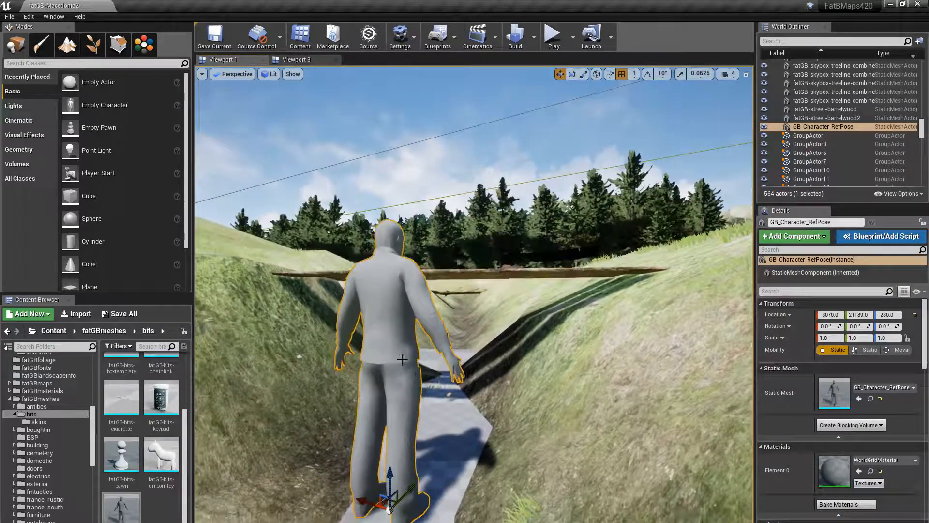
pyautogui.press('Delete')
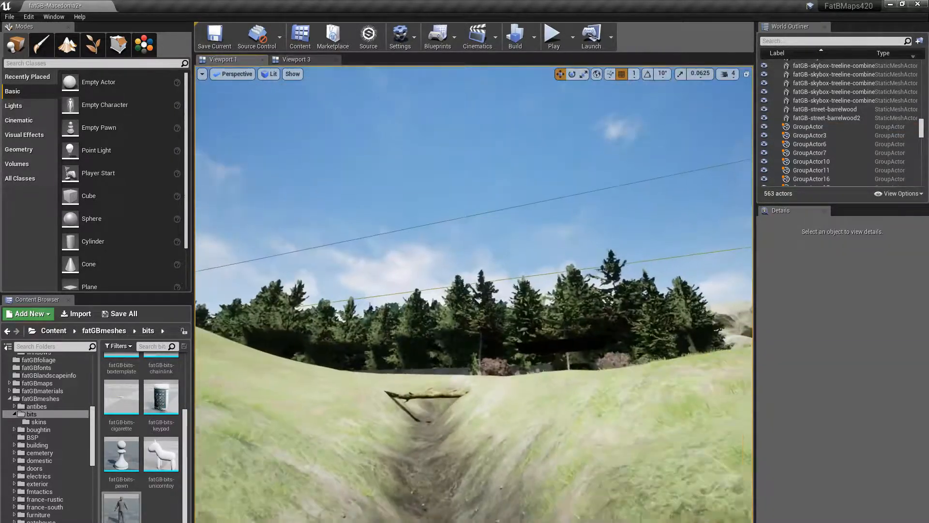
# Step: Survey the fields, farm buildings, stone walls and boulders around the ditch
pyautogui.moveTo(474, 294); pyautogui.dragTo(629, 293, button='right')
pyautogui.moveTo(474, 294); pyautogui.dragTo(494, 387, button='right')
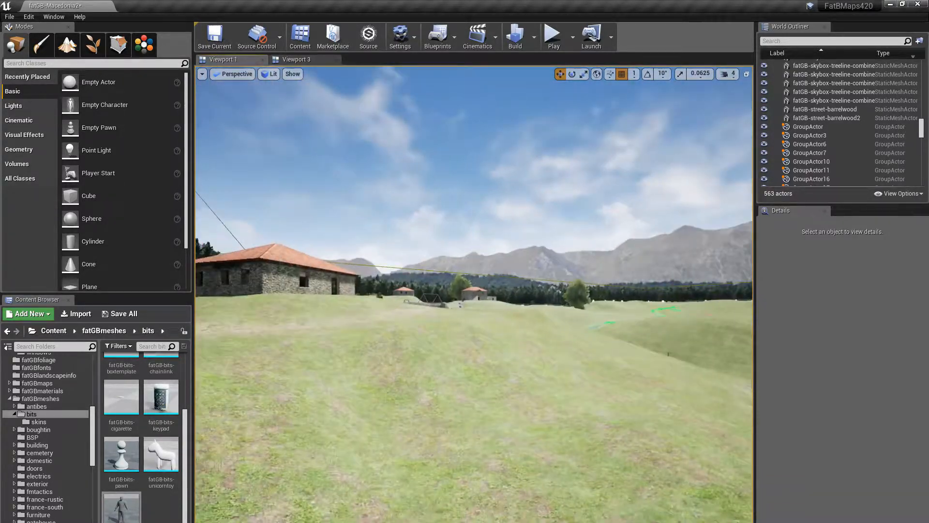
pyautogui.moveTo(475, 295); pyautogui.dragTo(329, 293, button='right')
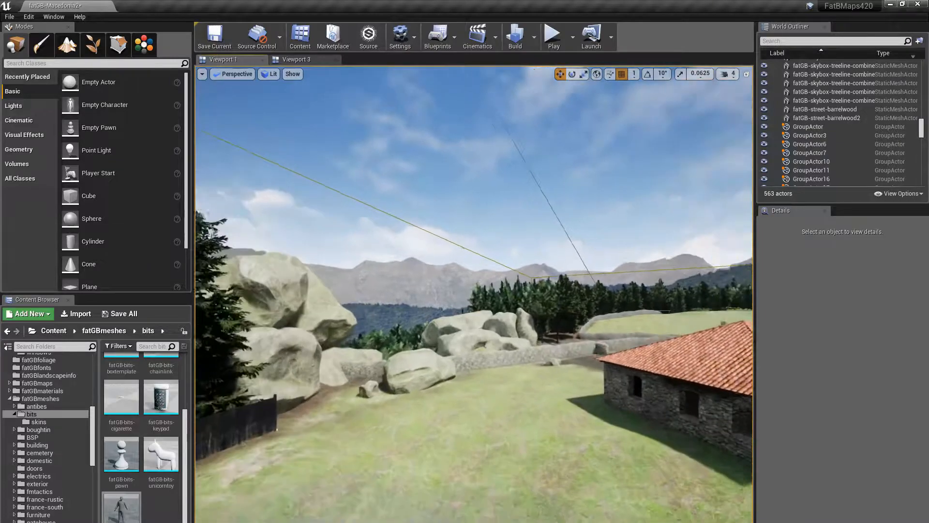
pyautogui.moveTo(474, 294); pyautogui.dragTo(667, 290, button='right')
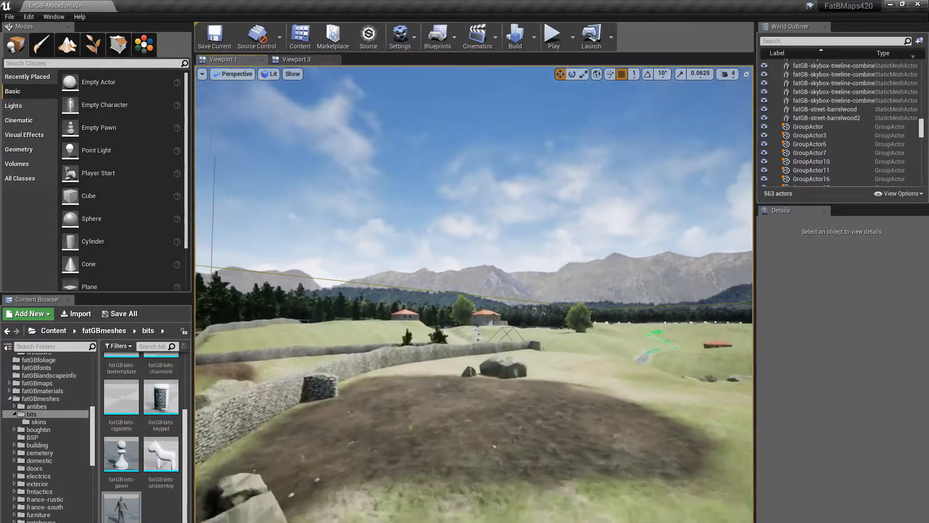
pyautogui.moveTo(435, 326); pyautogui.dragTo(358, 362, button='right')
pyautogui.moveTo(621, 370); pyautogui.dragTo(687, 334, button='right')
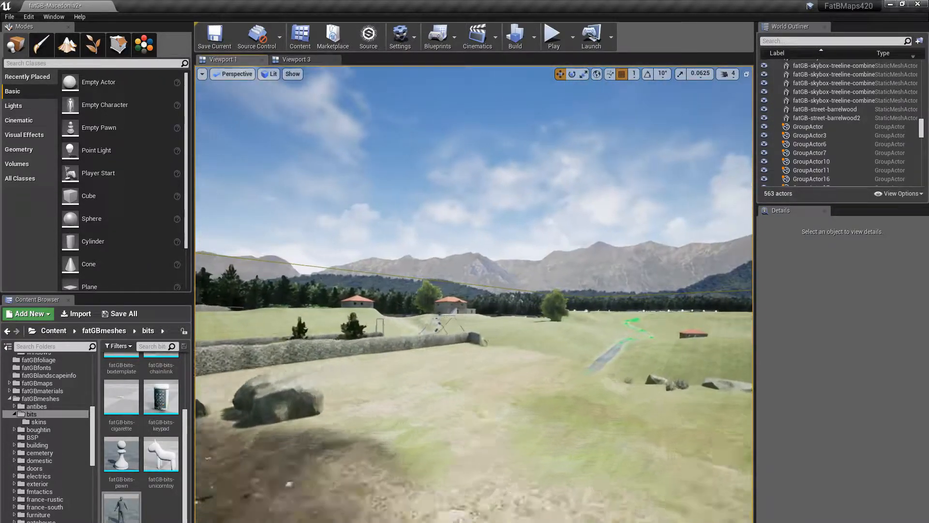
pyautogui.moveTo(474, 294); pyautogui.dragTo(406, 310, button='right')
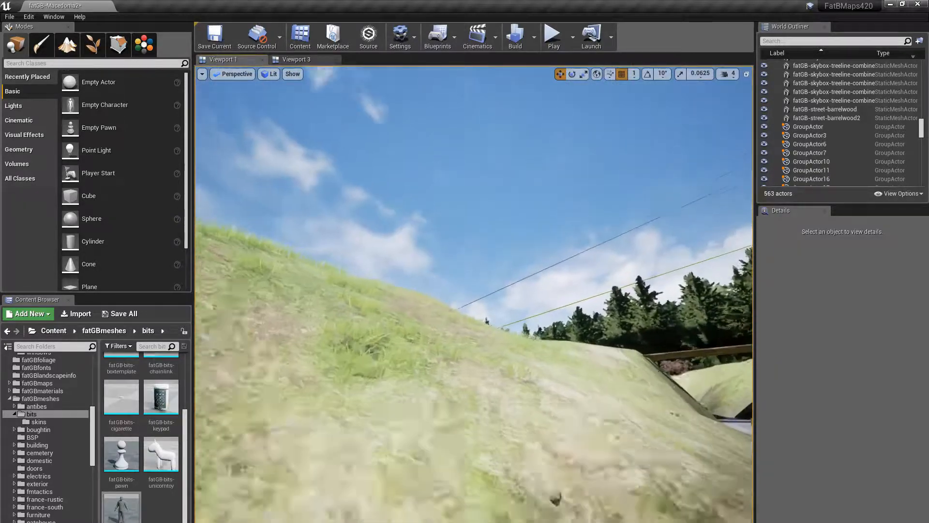
# Step: Inspect the ditch with its plank bridges, the woodland path, the valley road and the hilltop stone ruins
pyautogui.moveTo(474, 294); pyautogui.dragTo(501, 286, button='right')
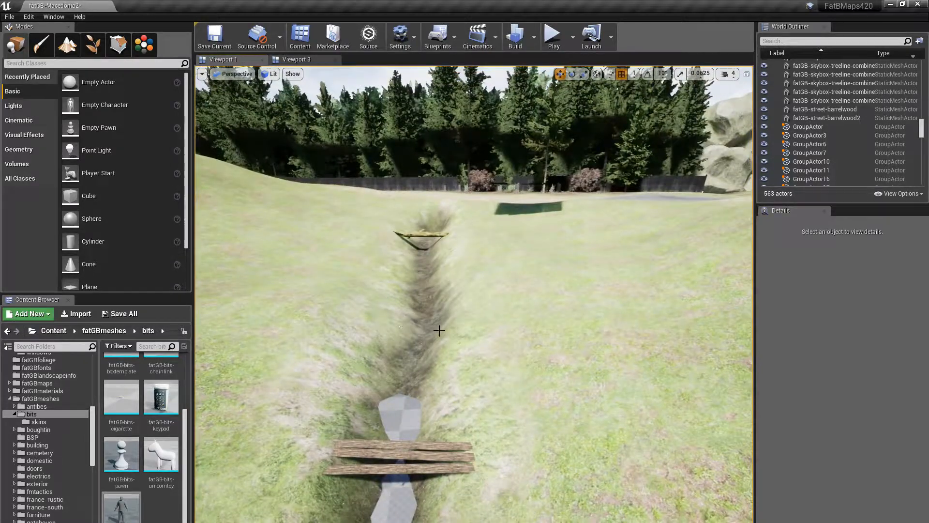
pyautogui.moveTo(440, 328); pyautogui.dragTo(344, 306, button='right')
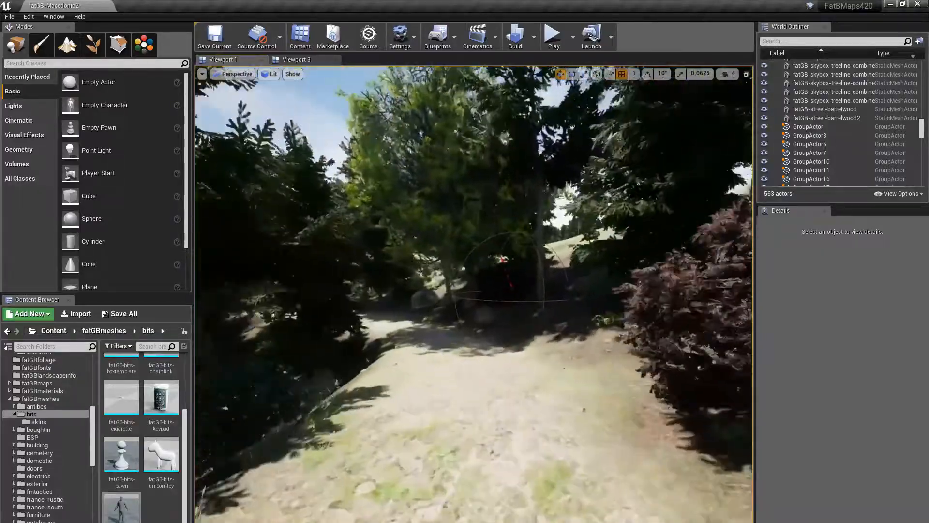
pyautogui.moveTo(474, 295); pyautogui.dragTo(484, 276, button='right')
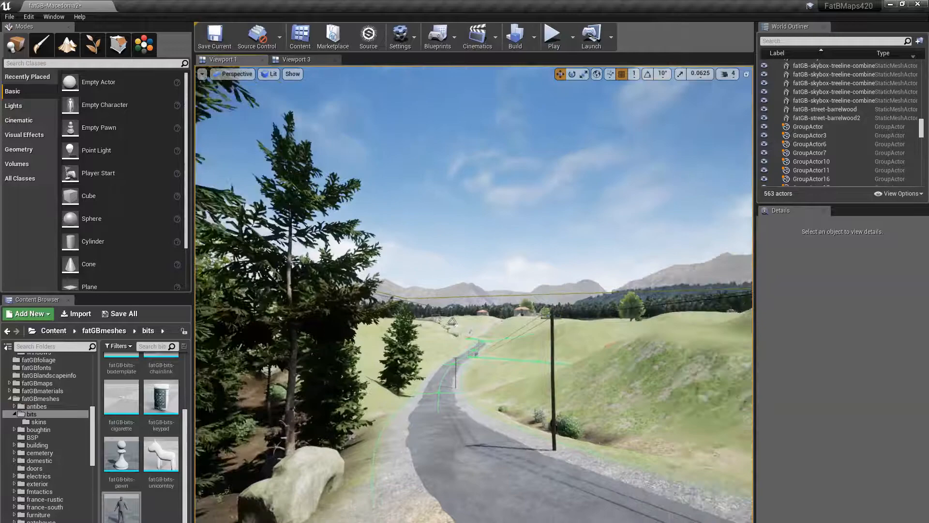
pyautogui.moveTo(474, 294); pyautogui.dragTo(628, 306, button='right')
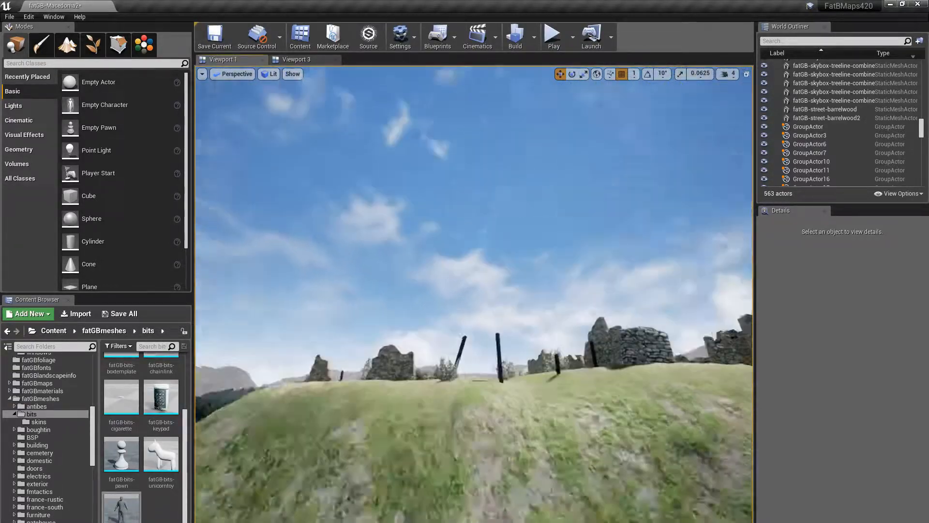
pyautogui.press('w')
pyautogui.moveTo(474, 294); pyautogui.dragTo(588, 312, button='right')
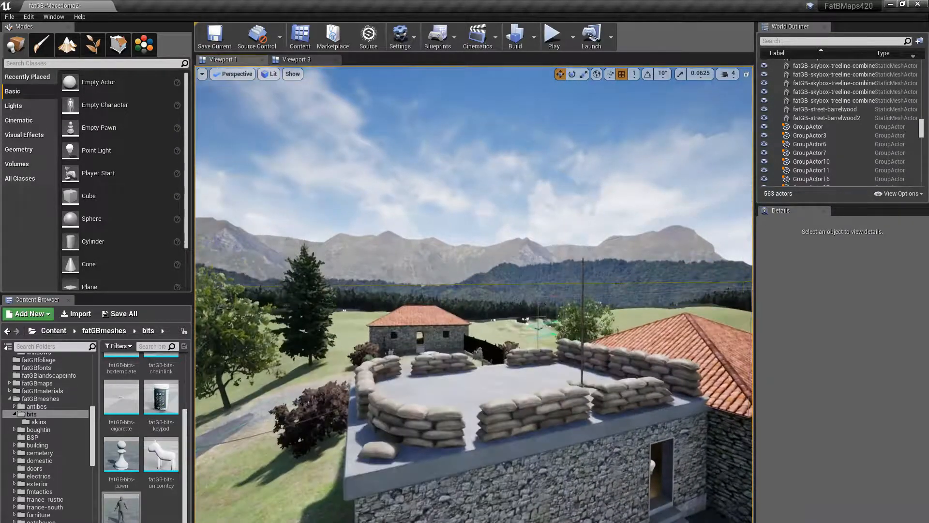
# Step: Survey the sandbagged flat rooftop and the tile-roofed stone houses scattered across the surrounding fields
pyautogui.press('w')
pyautogui.moveTo(474, 294); pyautogui.dragTo(636, 337, button='right')
pyautogui.press('w')
pyautogui.press('w')
pyautogui.press('w')
pyautogui.press('w')
pyautogui.press('w')
pyautogui.press('w')
pyautogui.press('w')
pyautogui.press('w')
pyautogui.moveTo(376, 306); pyautogui.dragTo(395, 329, button='right')
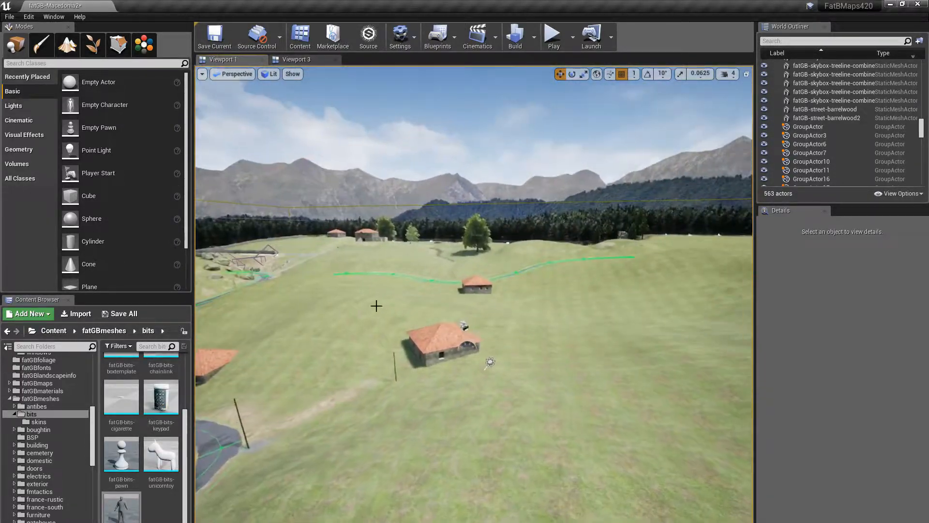
# Step: Examine the road junction, the power lines and the boulder-covered hillside beside the road
pyautogui.moveTo(491, 405); pyautogui.dragTo(392, 381, button='right')
pyautogui.press('w')
pyautogui.press('w')
pyautogui.moveTo(466, 337)
pyautogui.mouseDown(button='right')
pyautogui.moveTo(484, 337)
pyautogui.moveTo(455, 332)
pyautogui.mouseUp(button='right')
pyautogui.scroll(3, 489, 373)
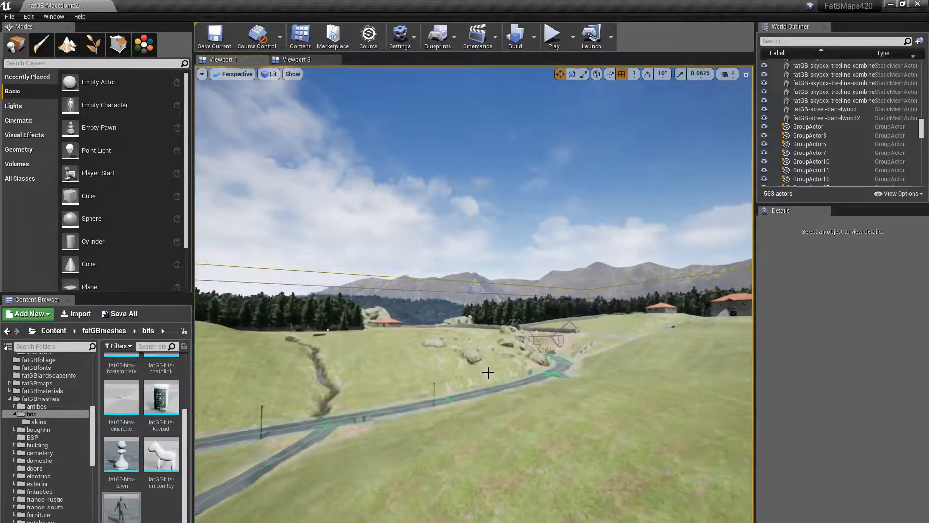
pyautogui.press('w')
pyautogui.moveTo(499, 382); pyautogui.dragTo(489, 414, button='right')
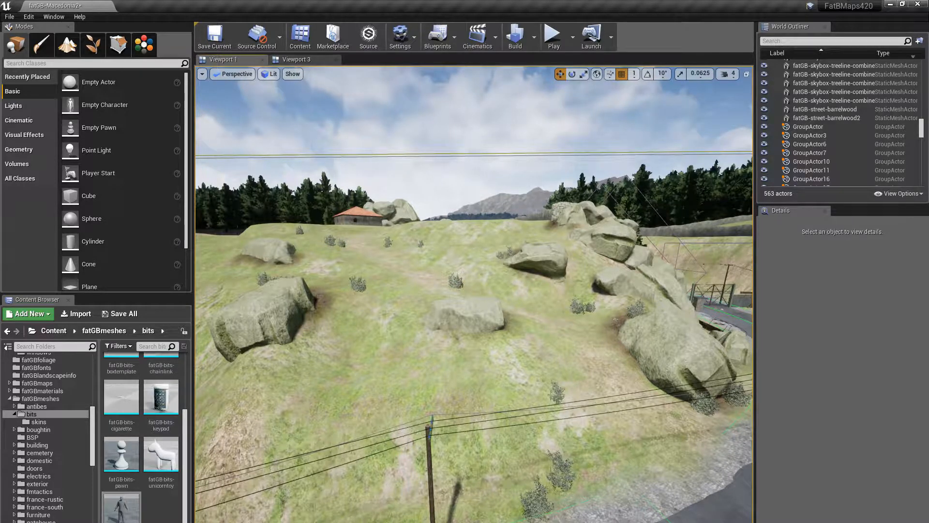
pyautogui.moveTo(489, 414); pyautogui.dragTo(486, 441, button='right')
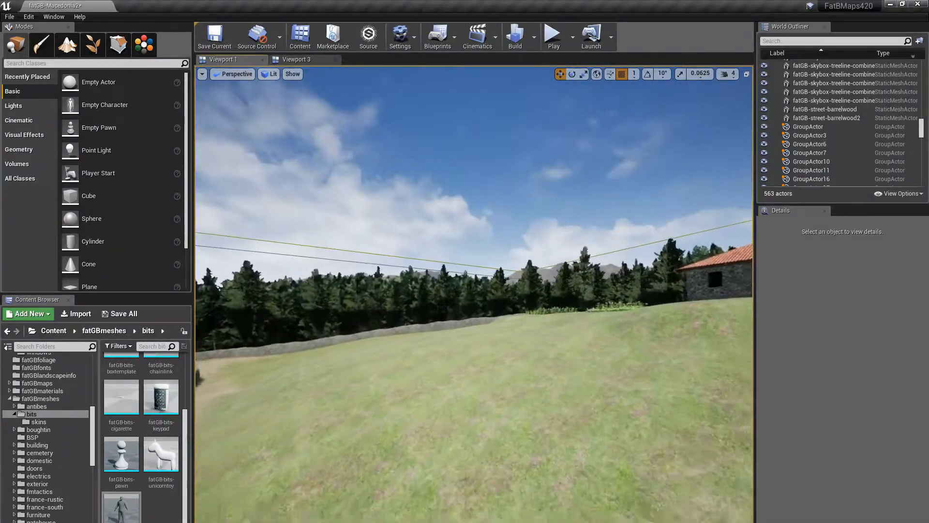
# Step: Inspect the cabbage rows and leafy crops in the vegetable garden behind the stone house
pyautogui.moveTo(486, 441); pyautogui.dragTo(450, 427, button='right')
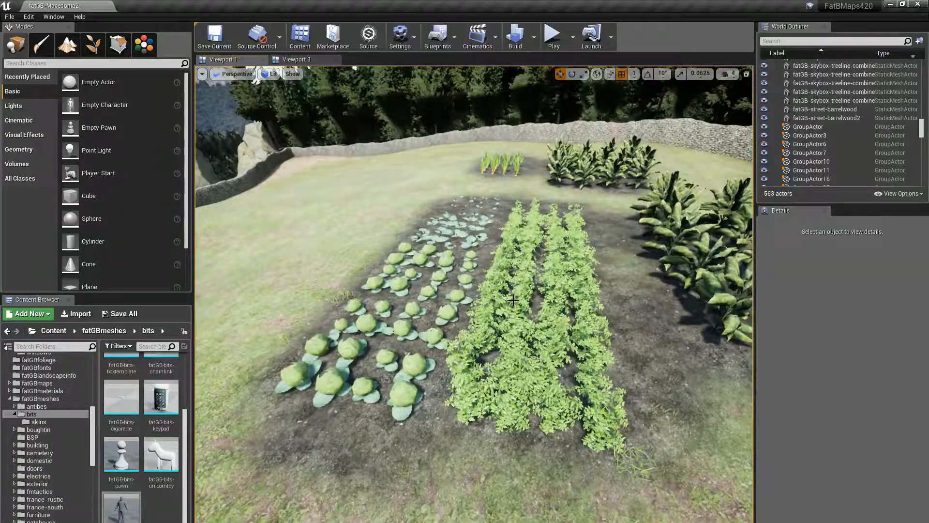
pyautogui.moveTo(537, 320)
pyautogui.mouseDown(button='right')
pyautogui.moveTo(562, 317)
pyautogui.moveTo(530, 319)
pyautogui.mouseUp(button='right')
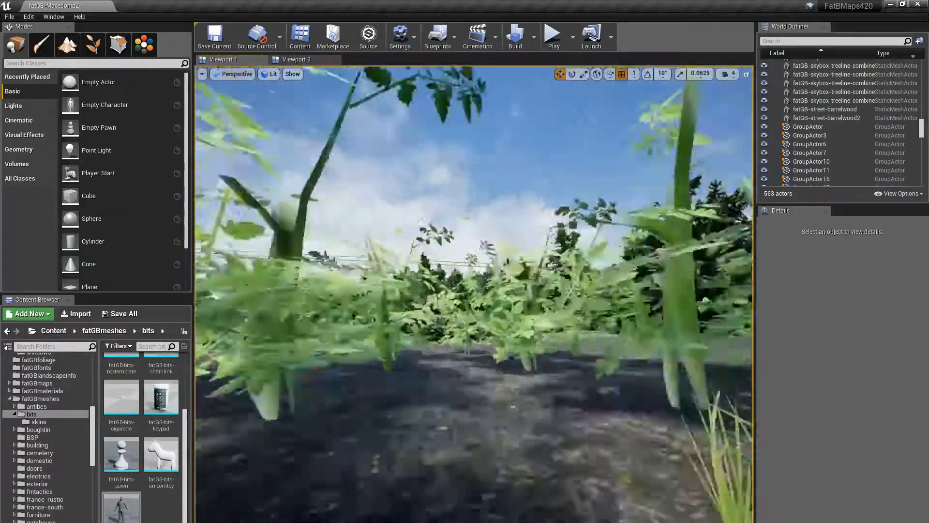
pyautogui.moveTo(530, 320); pyautogui.dragTo(525, 309, button='right')
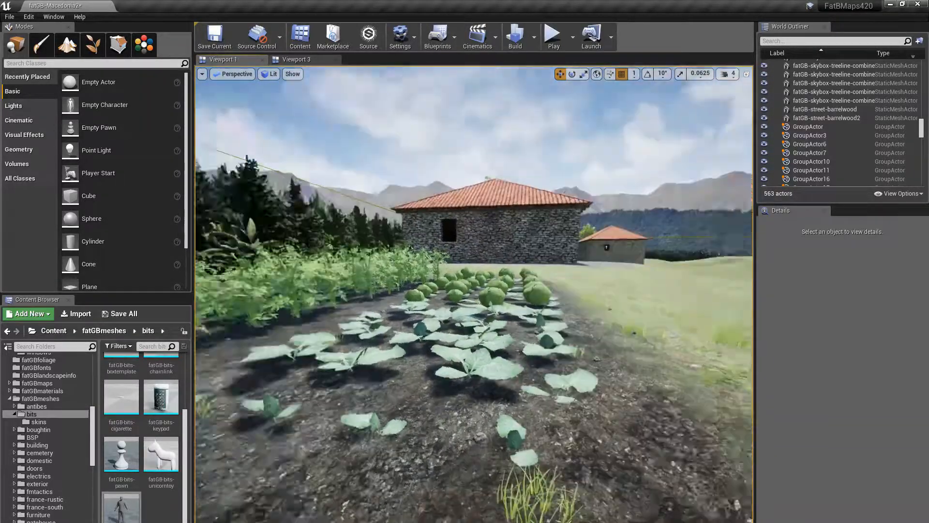
pyautogui.moveTo(475, 295); pyautogui.dragTo(490, 278, button='right')
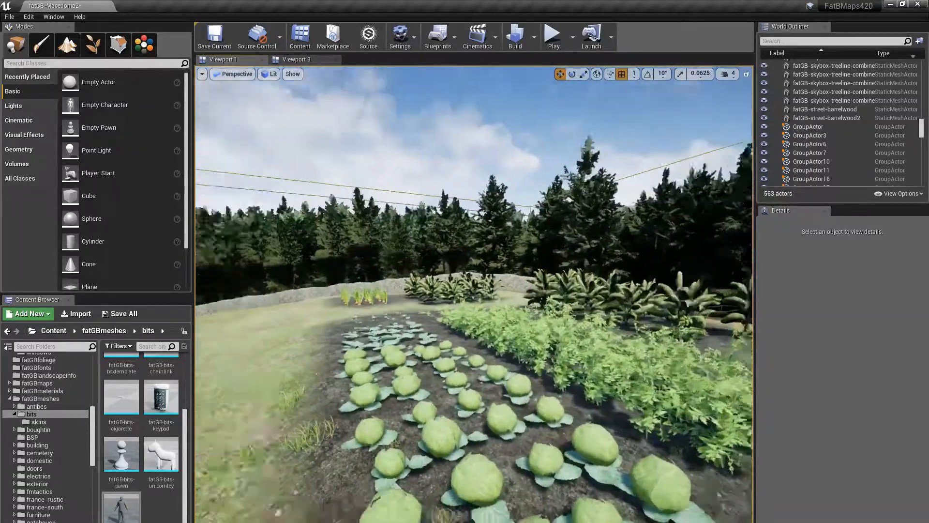
pyautogui.moveTo(474, 294); pyautogui.dragTo(551, 286, button='right')
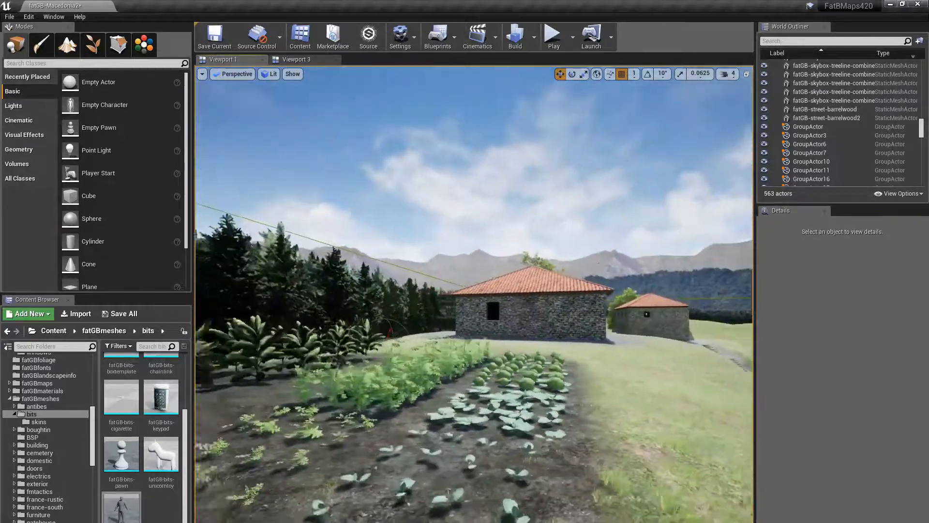
pyautogui.moveTo(474, 294); pyautogui.dragTo(435, 291, button='right')
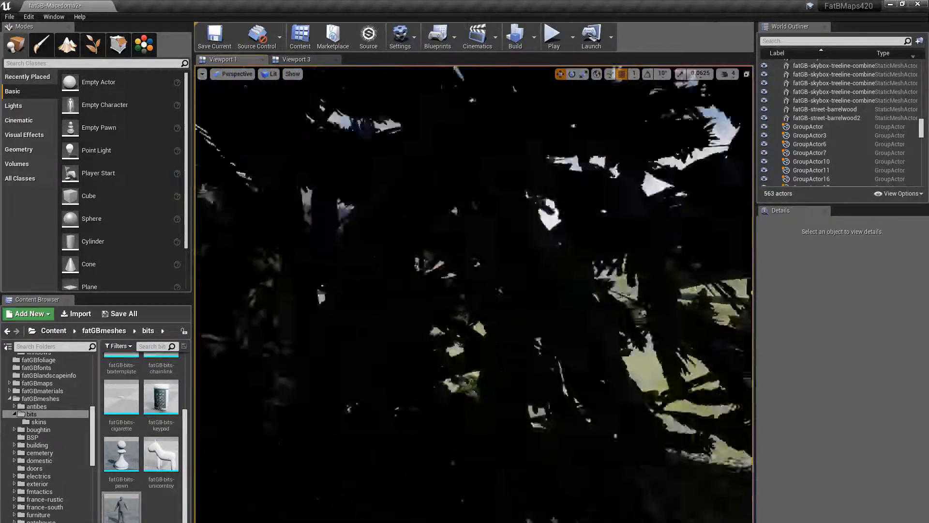
# Step: View the vegetable plots, farmhouses and fenced tree line from the far end of the grassy field
pyautogui.press('w')
pyautogui.press('d')
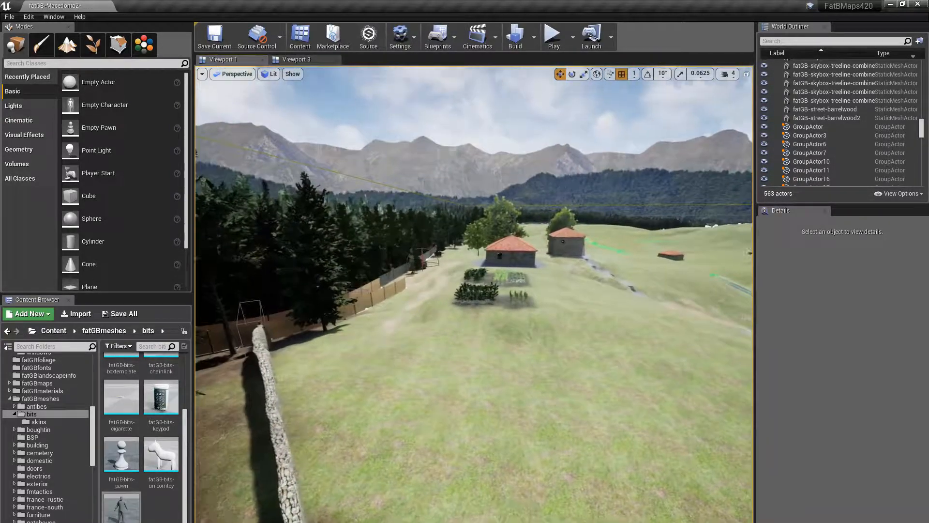
pyautogui.moveTo(475, 294); pyautogui.dragTo(484, 286, button='right')
pyautogui.press('w')
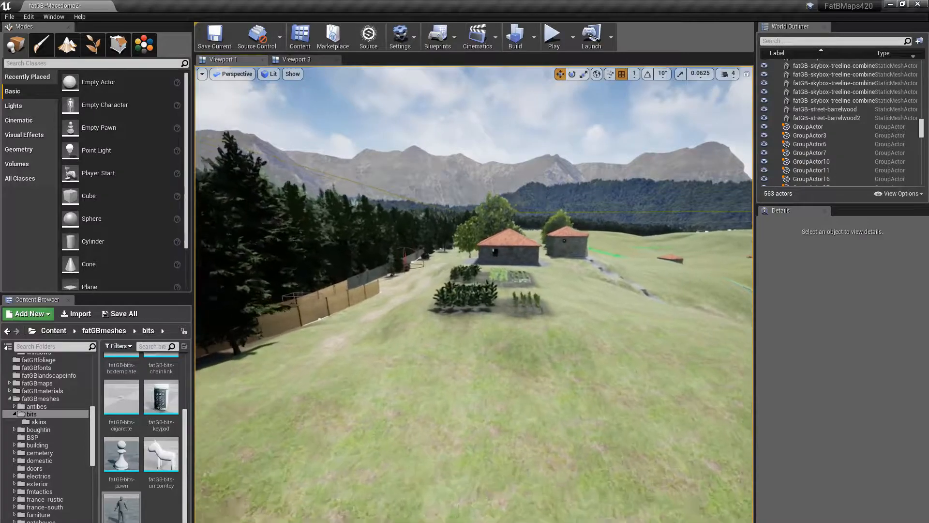
pyautogui.press('w')
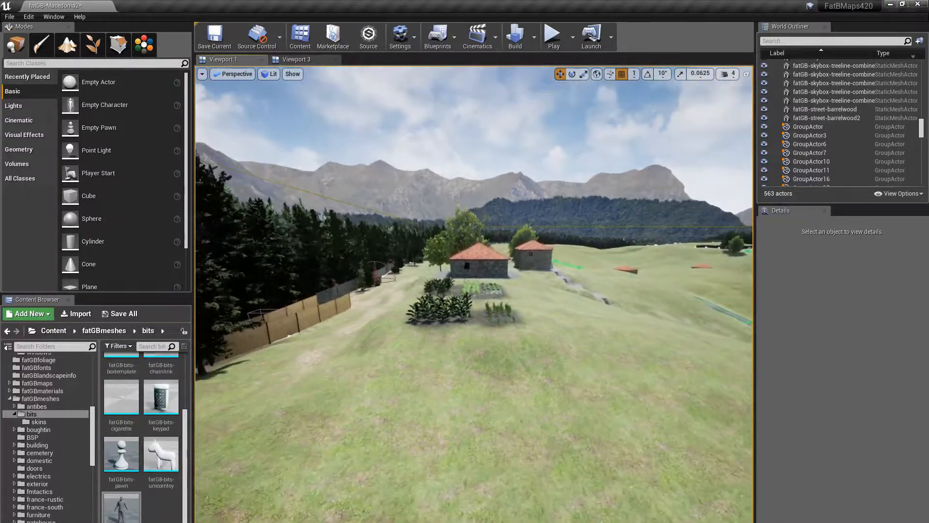
pyautogui.press('s')
pyautogui.press('w')
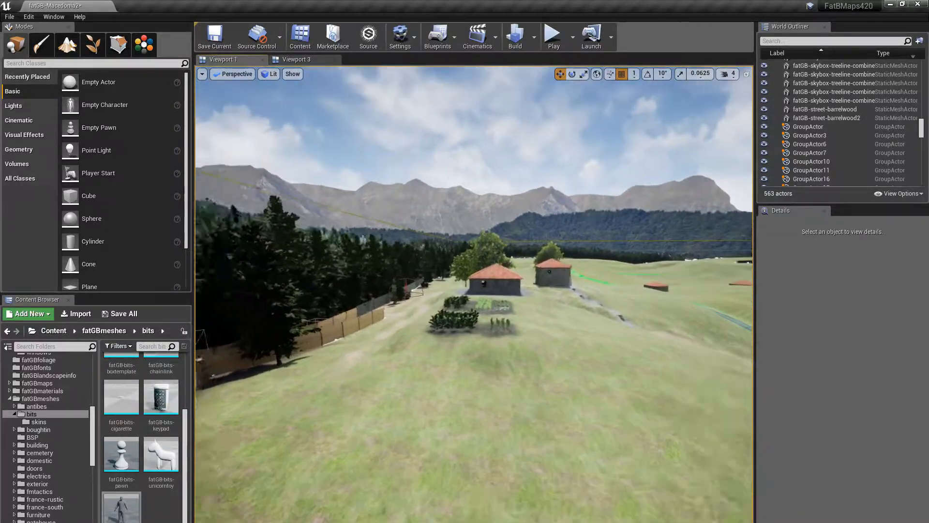
pyautogui.press('w')
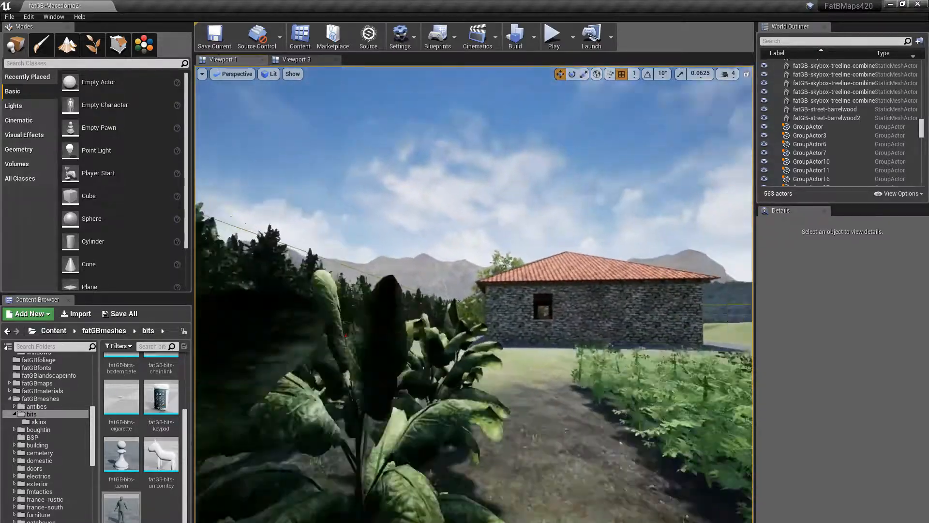
# Step: Examine the tall broad-leaved plants and seedlings at ground level, continuing through the garden to the stone house
pyautogui.press('w')
pyautogui.moveTo(474, 294); pyautogui.dragTo(745, 294, button='right')
pyautogui.press('w')
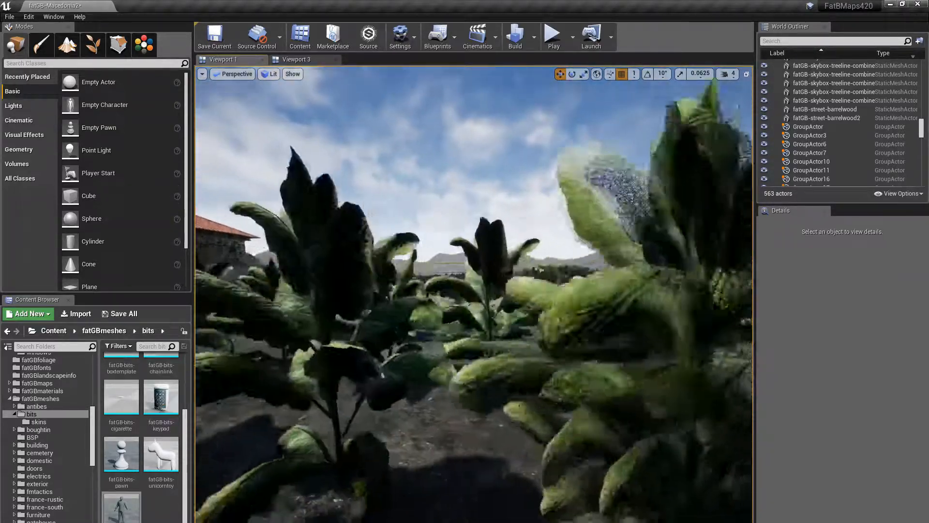
pyautogui.press('w')
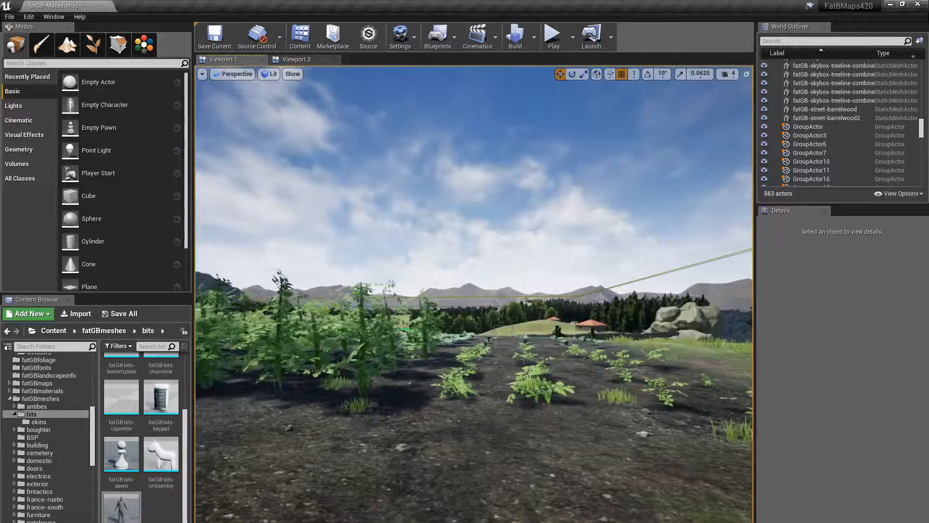
pyautogui.moveTo(474, 294); pyautogui.dragTo(310, 286, button='right')
pyautogui.press('w')
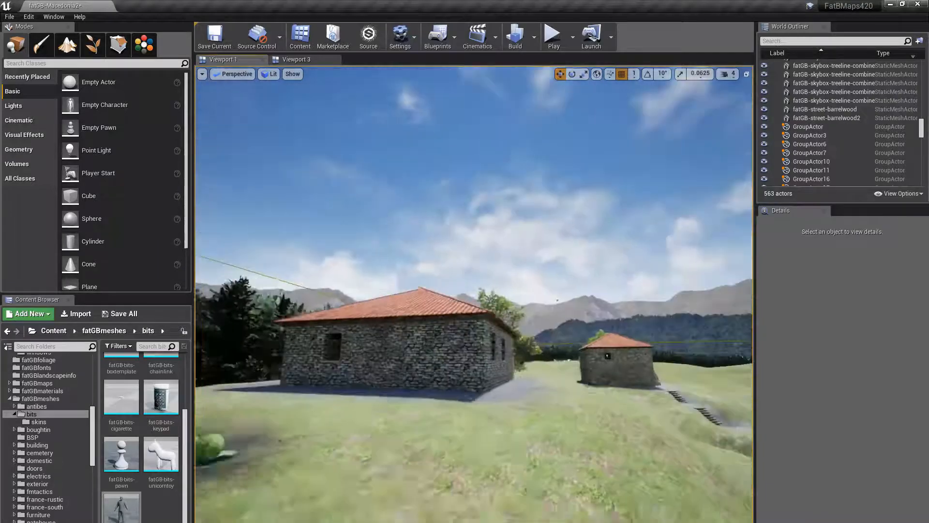
pyautogui.press('w')
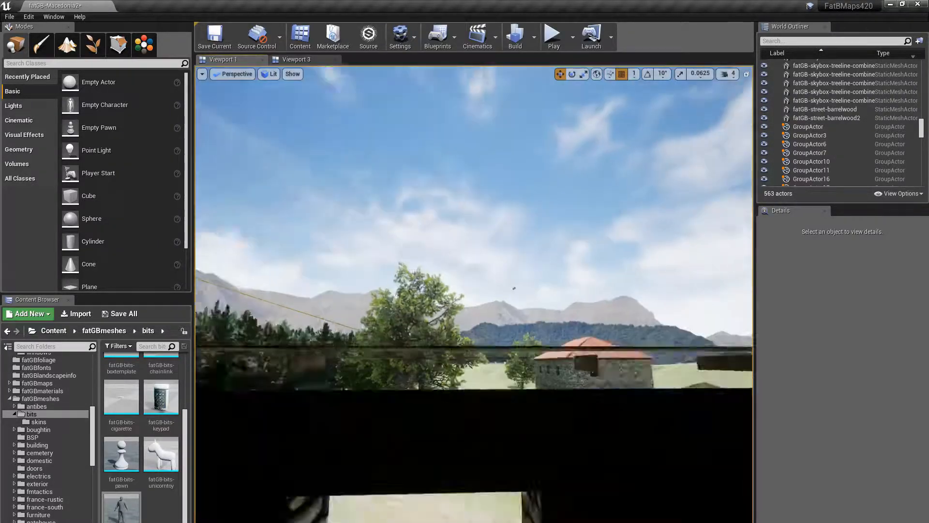
# Step: Inspect the stone house's exterior by framing its upper wall meshes and comparing the stonework at the corners
pyautogui.moveTo(474, 291); pyautogui.dragTo(571, 290, button='right')
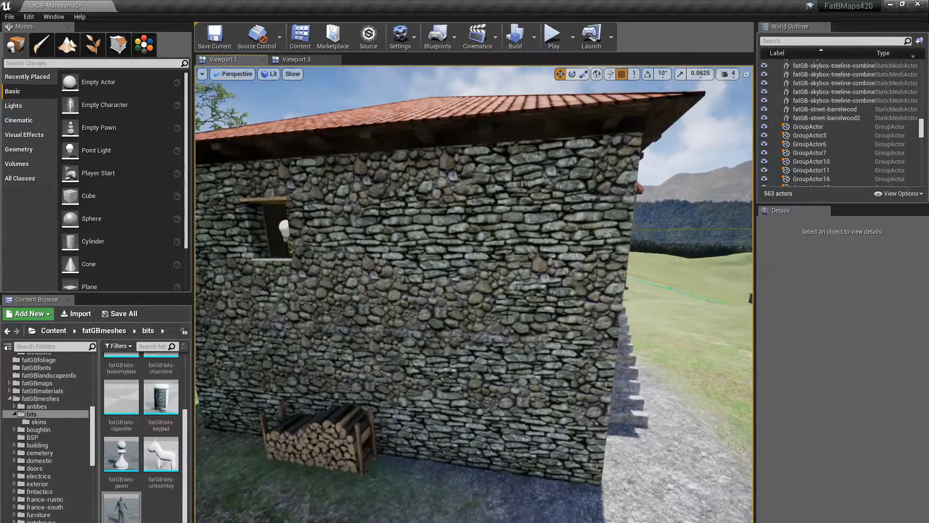
pyautogui.click(507, 314)
pyautogui.press('f')
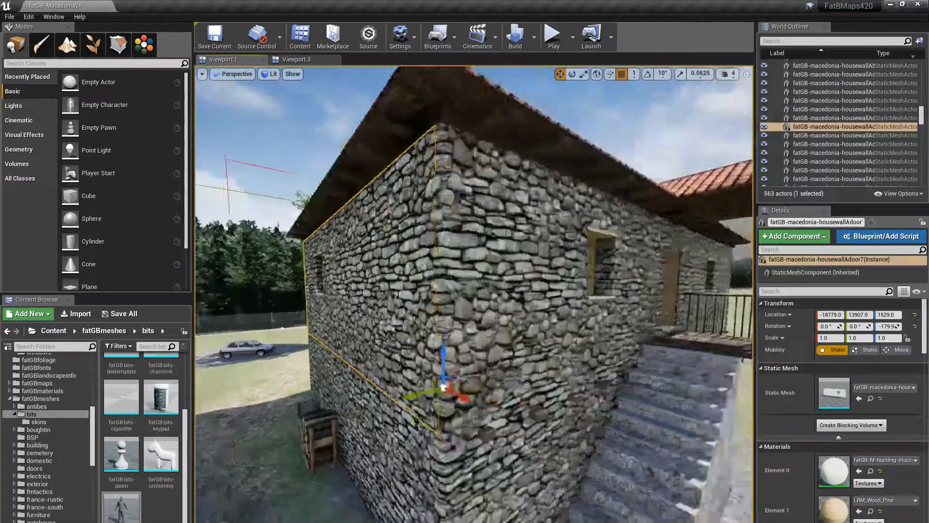
pyautogui.click(454, 322)
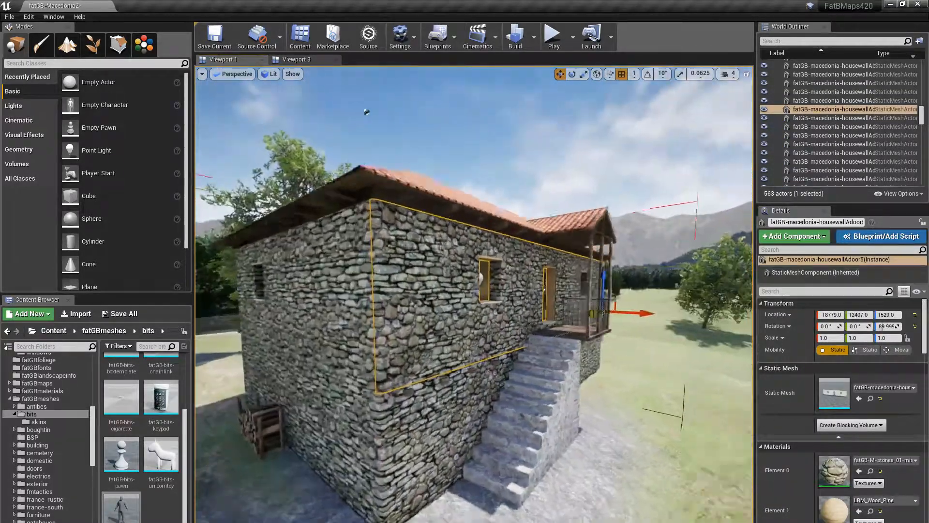
pyautogui.press('f')
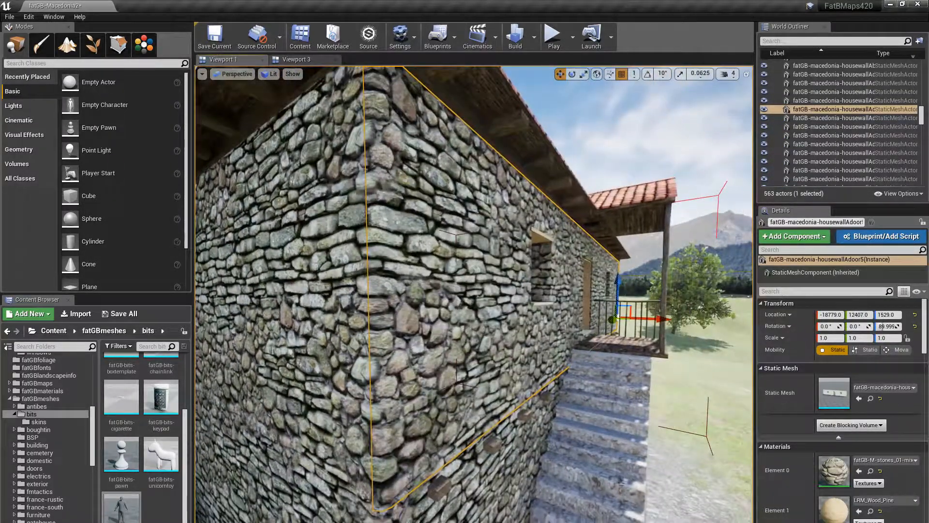
pyautogui.click(360, 336)
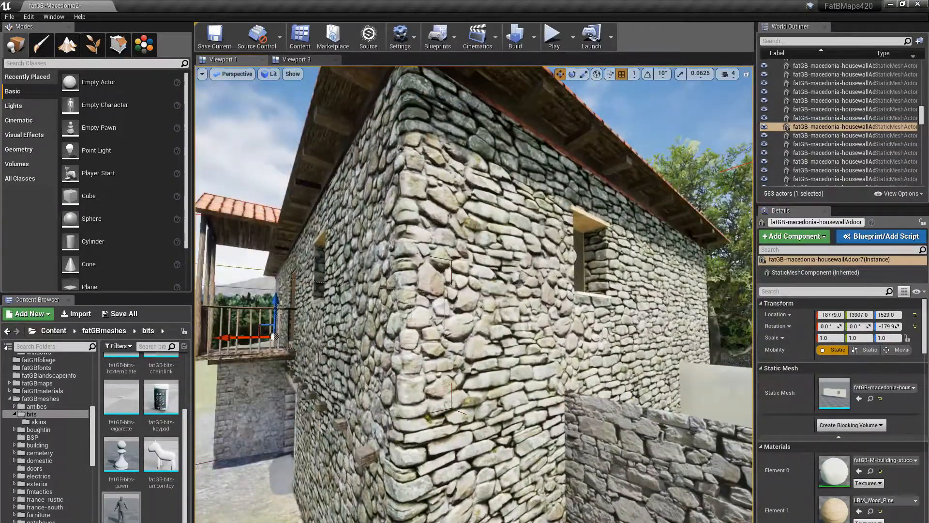
pyautogui.moveTo(360, 336); pyautogui.dragTo(368, 353, button='right')
# Step: Examine the dark ground-floor storeroom with its barrels, and select the rect light in its wide doorway
pyautogui.press('w')
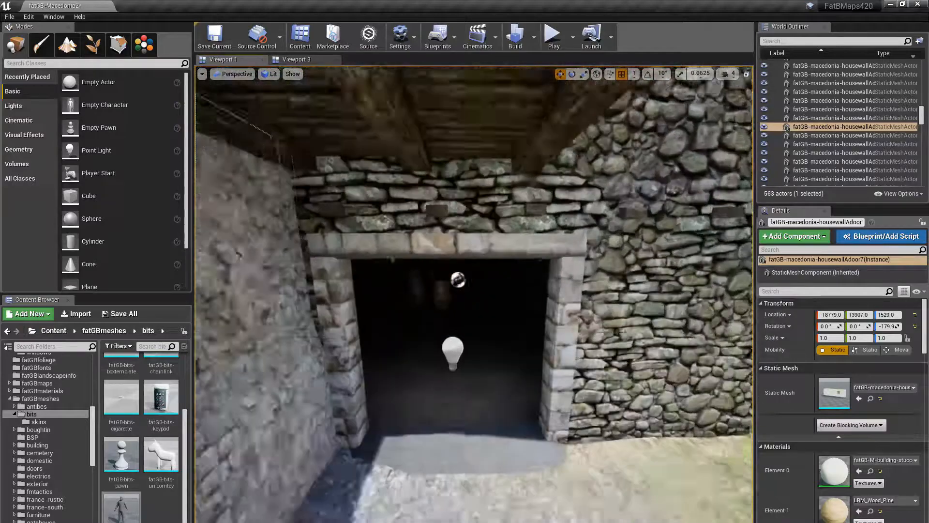
pyautogui.press('s')
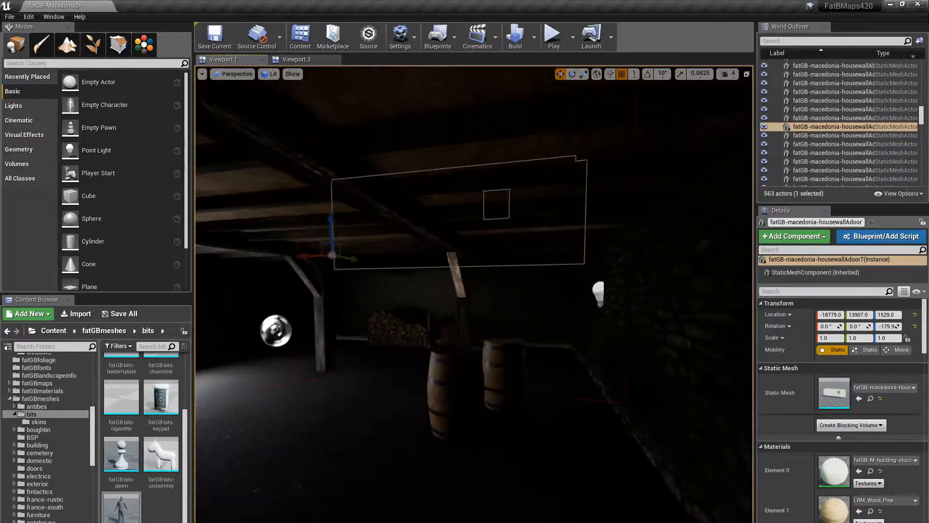
pyautogui.press('w')
pyautogui.press('w')
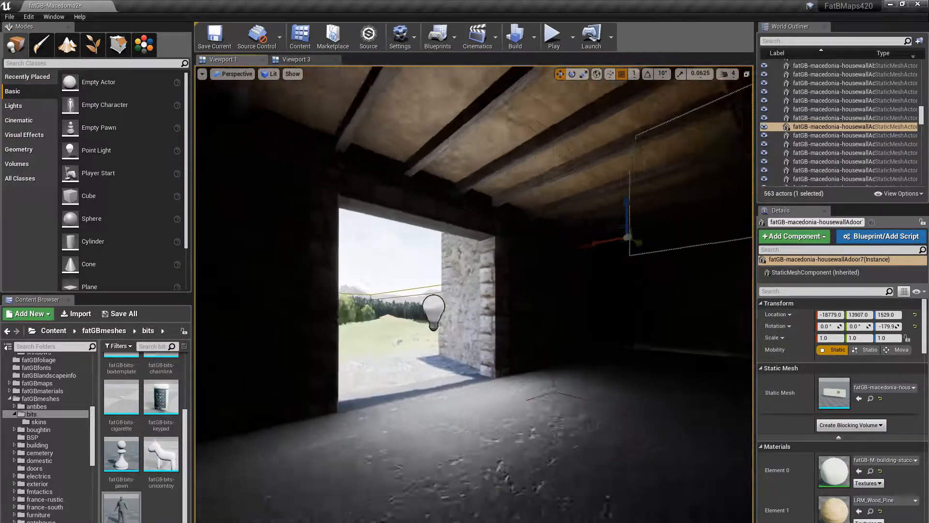
pyautogui.click(427, 306)
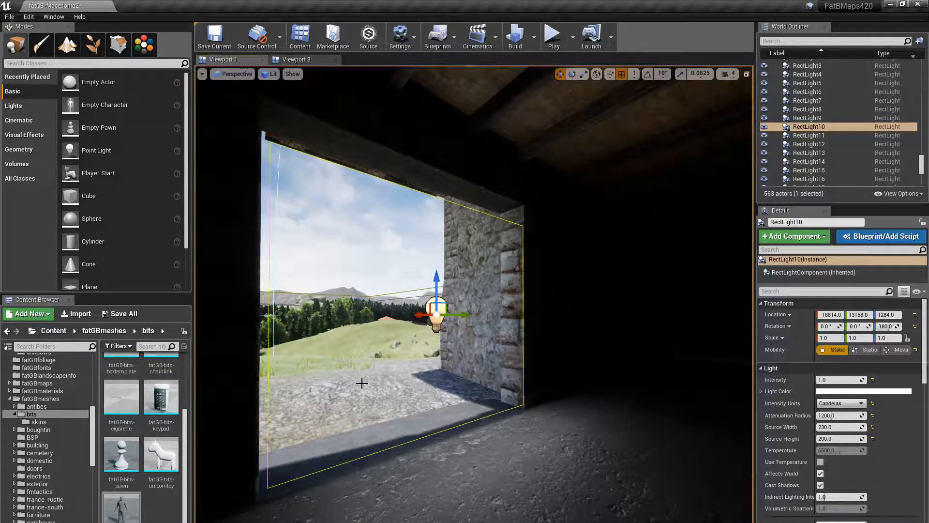
pyautogui.moveTo(361, 382); pyautogui.dragTo(522, 382, button='right')
pyautogui.press('w')
pyautogui.press('w')
# Step: Inspect the lit upstairs rooms of the stone house, including the ceiling light and the balcony doorway
pyautogui.moveTo(474, 294); pyautogui.dragTo(416, 290, button='right')
pyautogui.press('w')
pyautogui.press('w')
pyautogui.moveTo(395, 366); pyautogui.dragTo(355, 310, button='right')
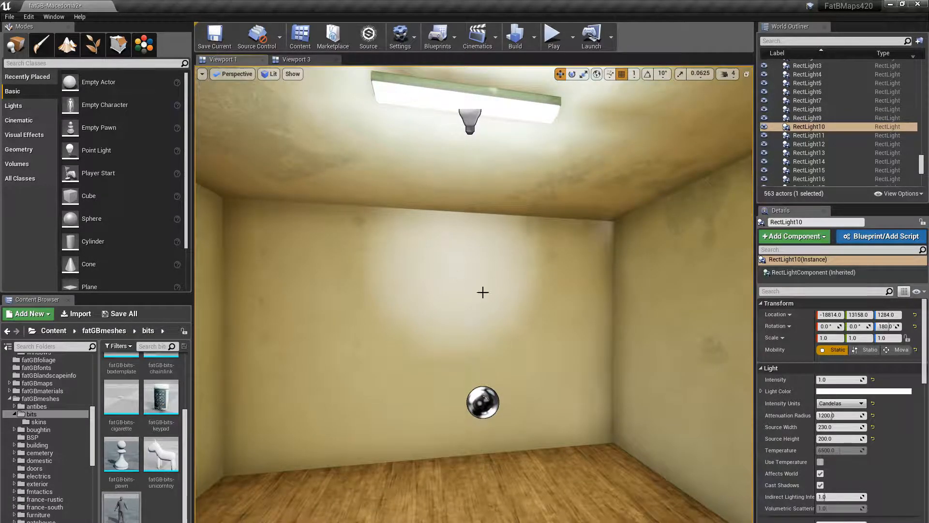
pyautogui.moveTo(483, 292); pyautogui.dragTo(578, 269, button='right')
pyautogui.press('s')
pyautogui.press('w')
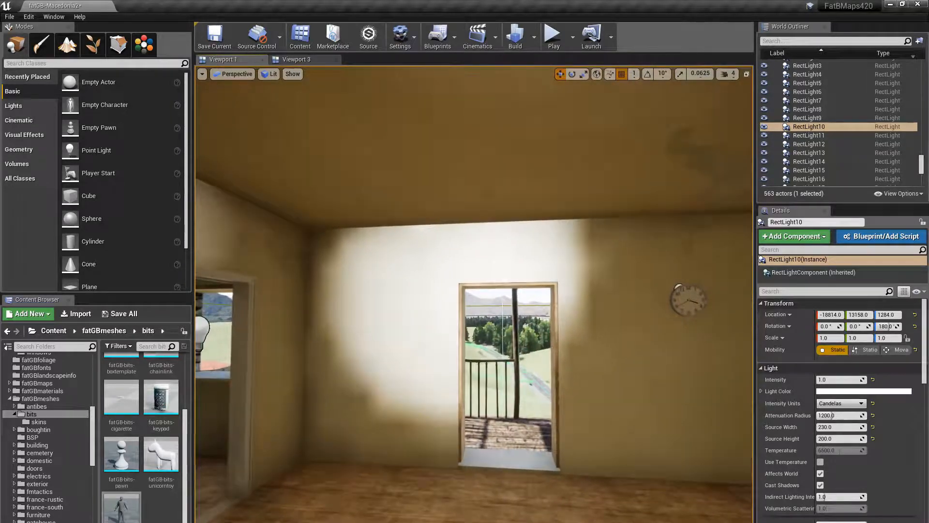
# Step: Check the lighting build quality levels and look around the living room's lit walls, ceiling and balcony doorway
pyautogui.click(534, 37)
pyautogui.moveTo(550, 76)
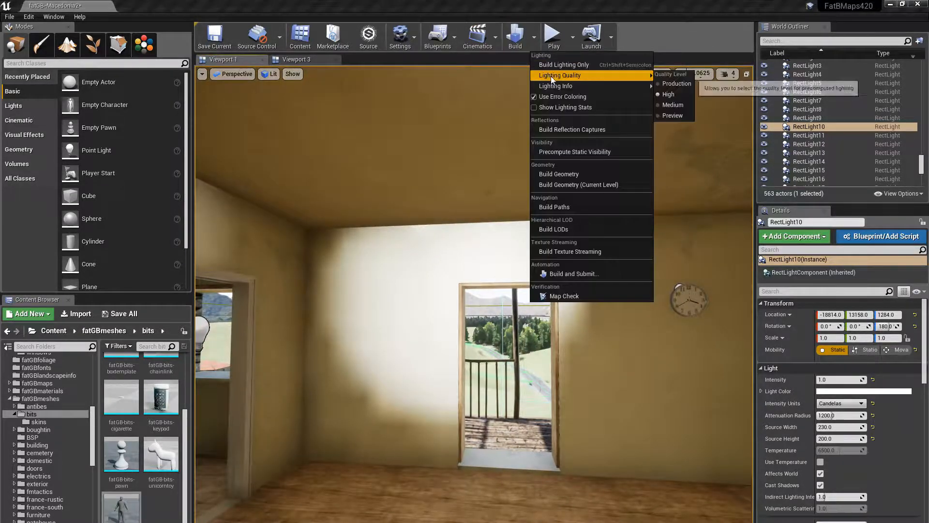
pyautogui.press('s')
pyautogui.moveTo(385, 317); pyautogui.dragTo(351, 317, button='right')
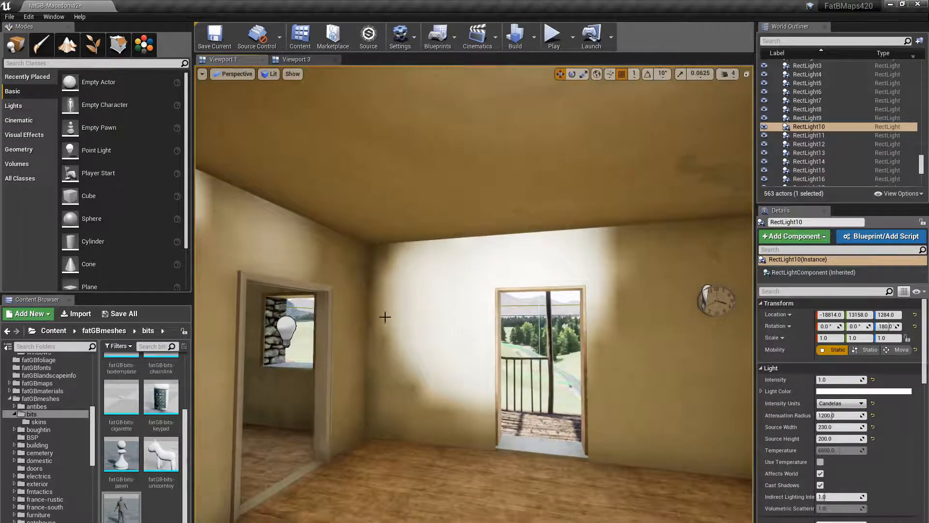
pyautogui.moveTo(450, 226); pyautogui.dragTo(271, 213, button='right')
pyautogui.press('w')
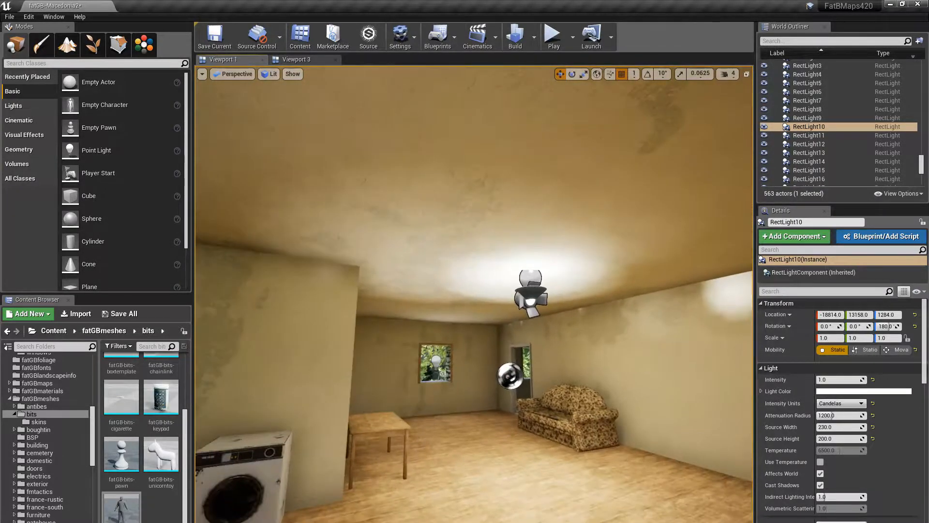
# Step: Select the living room's ceiling lampshade light to examine its light cone, and select the house interior mesh
pyautogui.click(537, 325)
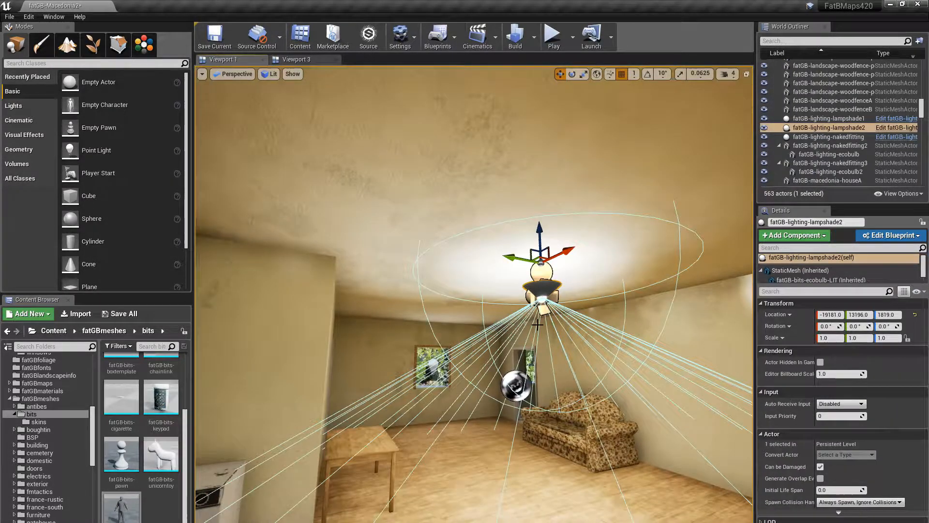
pyautogui.moveTo(537, 325)
pyautogui.mouseDown(button='right')
pyautogui.moveTo(571, 325)
pyautogui.moveTo(550, 326)
pyautogui.mouseUp(button='right')
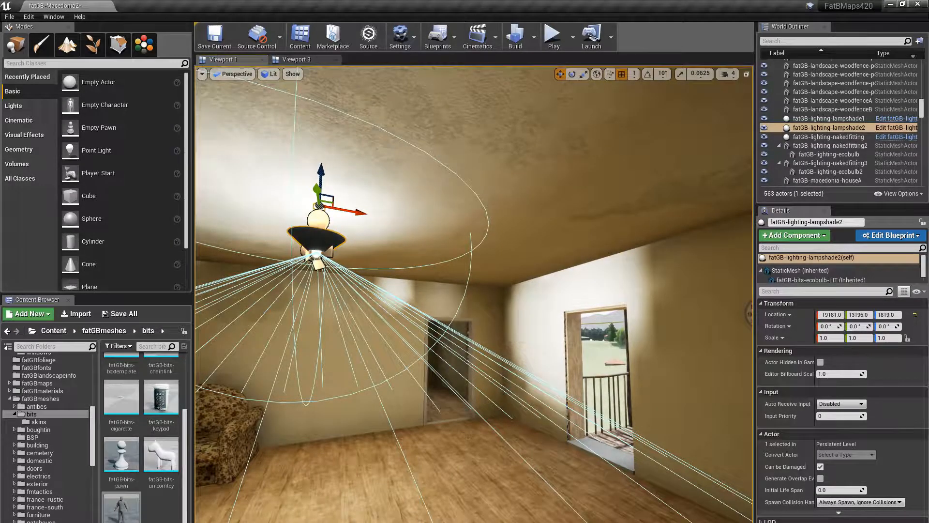
pyautogui.click(468, 436)
pyautogui.moveTo(468, 435); pyautogui.dragTo(394, 441, button='right')
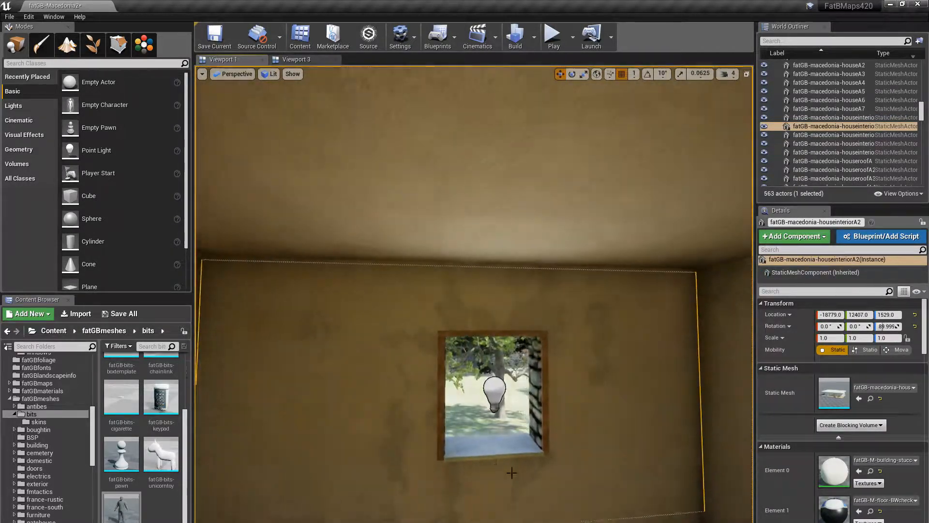
# Step: Select the rect light in the small window and inspect the window recesses, tiled room and balcony doorway
pyautogui.click(495, 394)
pyautogui.moveTo(495, 394); pyautogui.dragTo(552, 410, button='right')
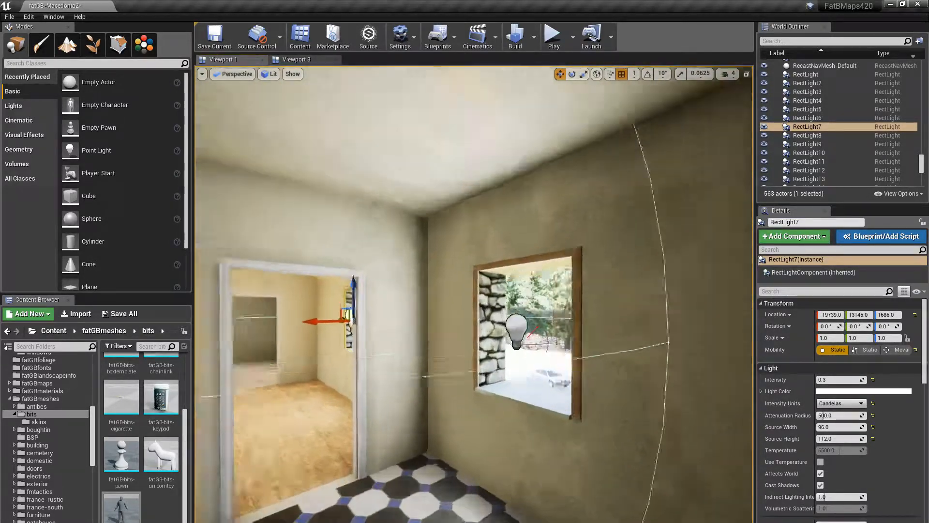
pyautogui.moveTo(552, 410); pyautogui.dragTo(580, 412, button='right')
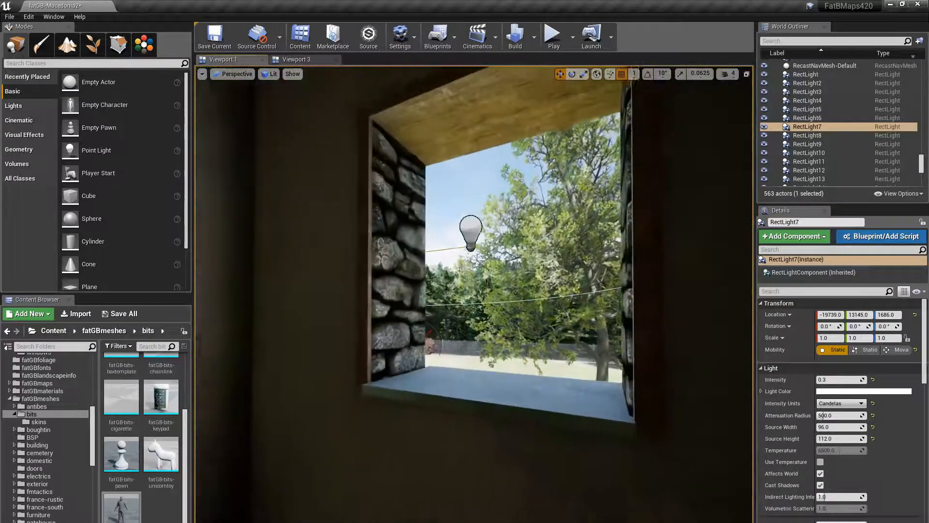
pyautogui.press('f')
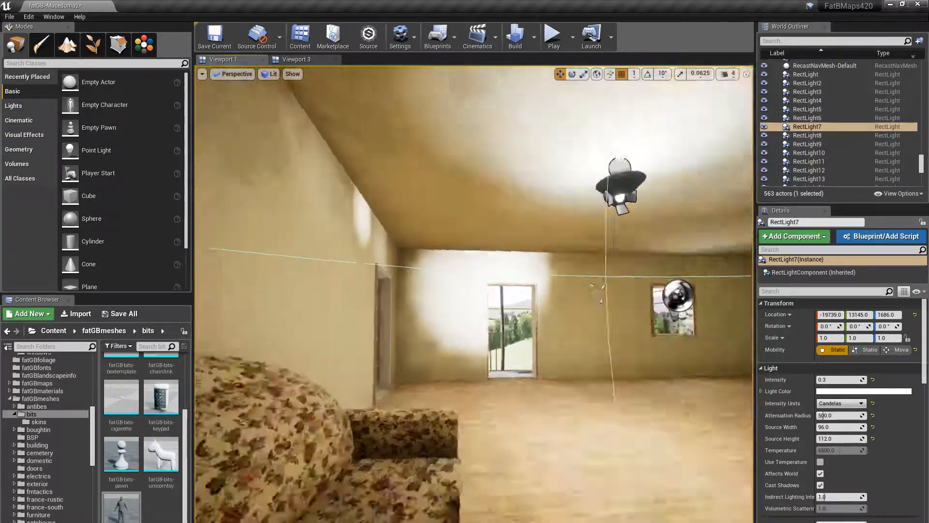
pyautogui.moveTo(474, 294); pyautogui.dragTo(595, 296, button='right')
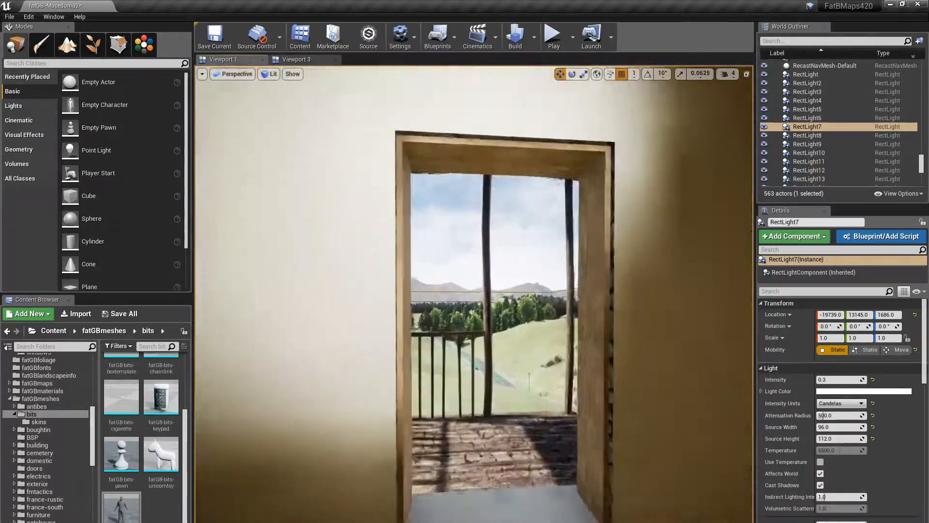
pyautogui.moveTo(474, 295); pyautogui.dragTo(580, 319, button='right')
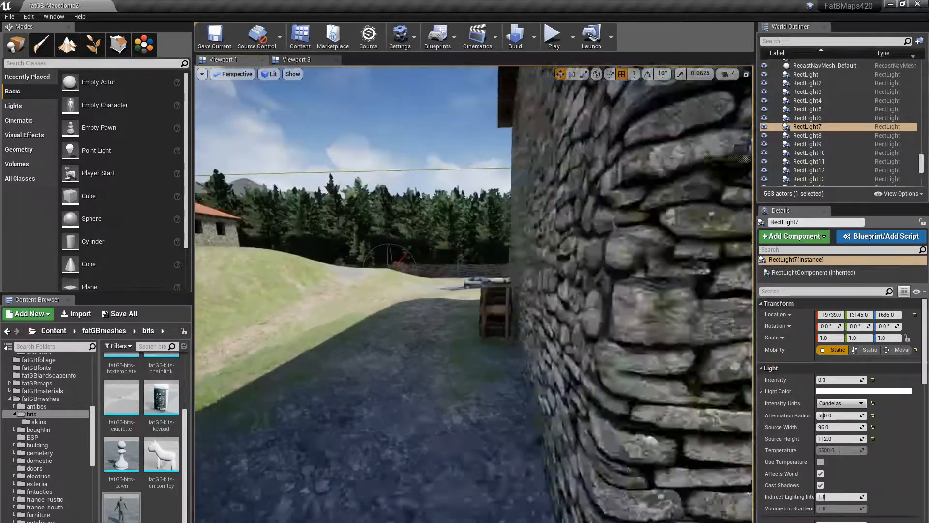
# Step: Examine the lupins, daisies, grass and birch trees around the stone house and beside the chain-link fence
pyautogui.moveTo(474, 294); pyautogui.dragTo(457, 242, button='right')
pyautogui.moveTo(474, 294); pyautogui.dragTo(653, 287, button='right')
pyautogui.moveTo(474, 294); pyautogui.dragTo(416, 296, button='right')
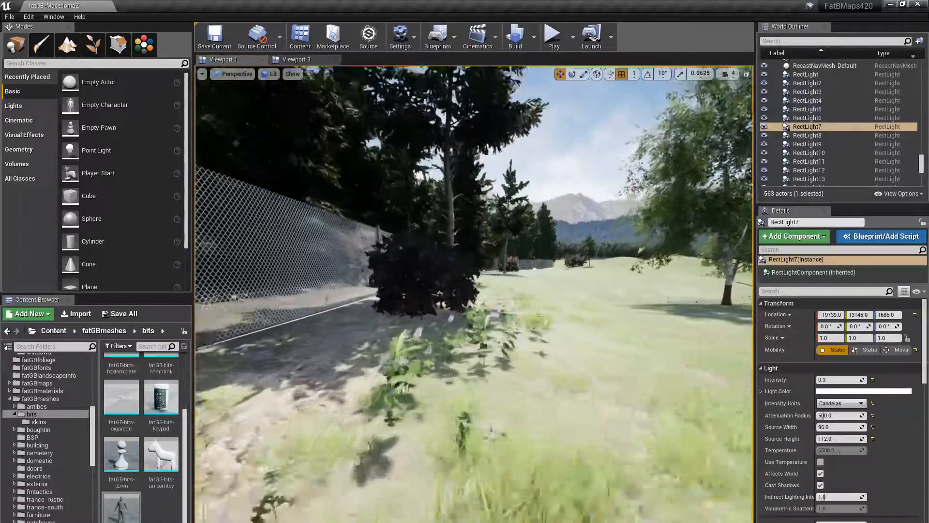
pyautogui.moveTo(474, 294); pyautogui.dragTo(436, 295, button='right')
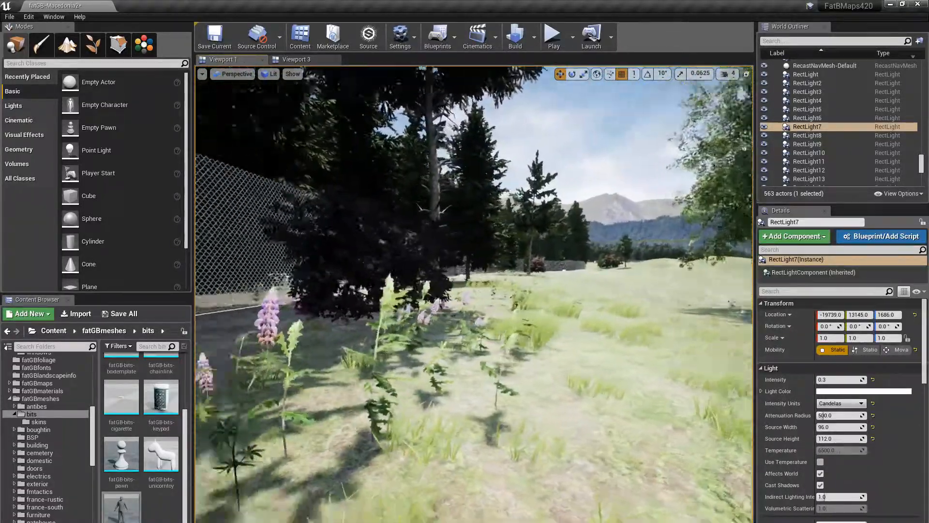
pyautogui.moveTo(411, 441); pyautogui.dragTo(406, 441, button='right')
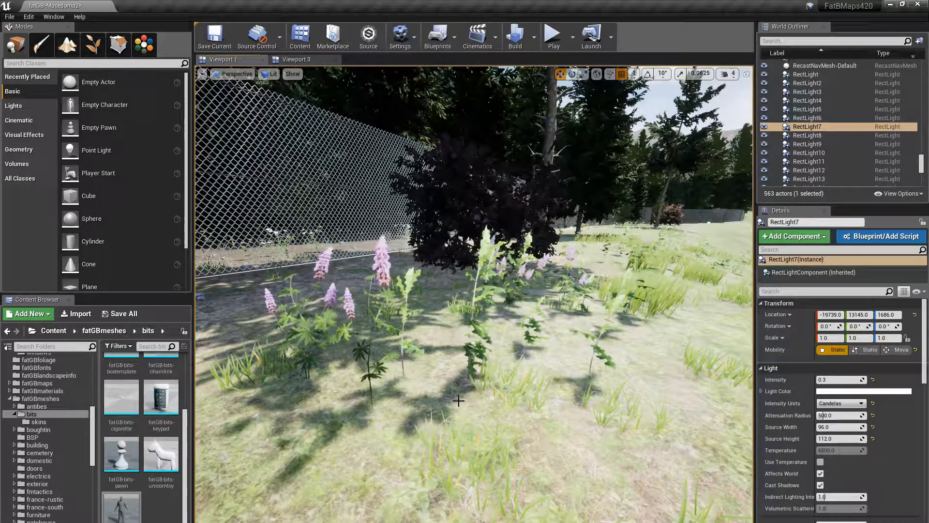
pyautogui.moveTo(475, 294); pyautogui.dragTo(537, 237, button='right')
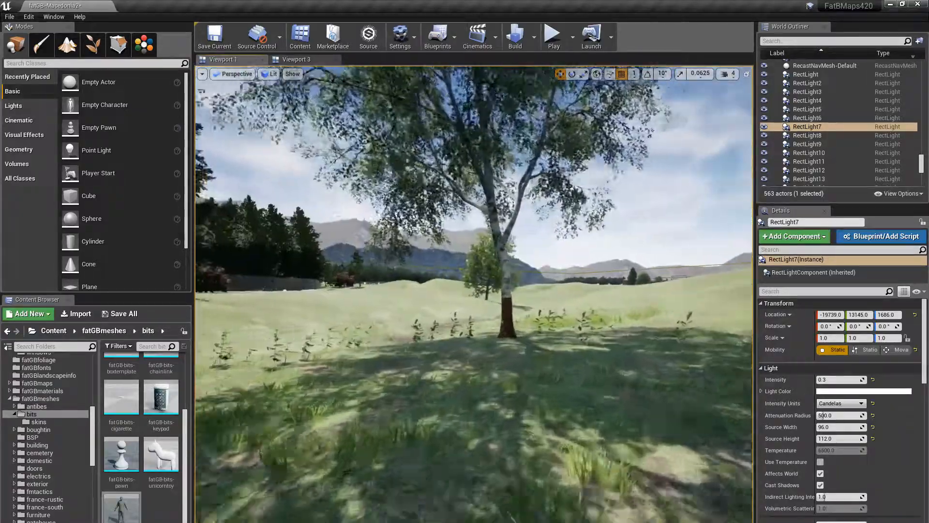
pyautogui.press('w')
pyautogui.moveTo(474, 294); pyautogui.dragTo(319, 293, button='right')
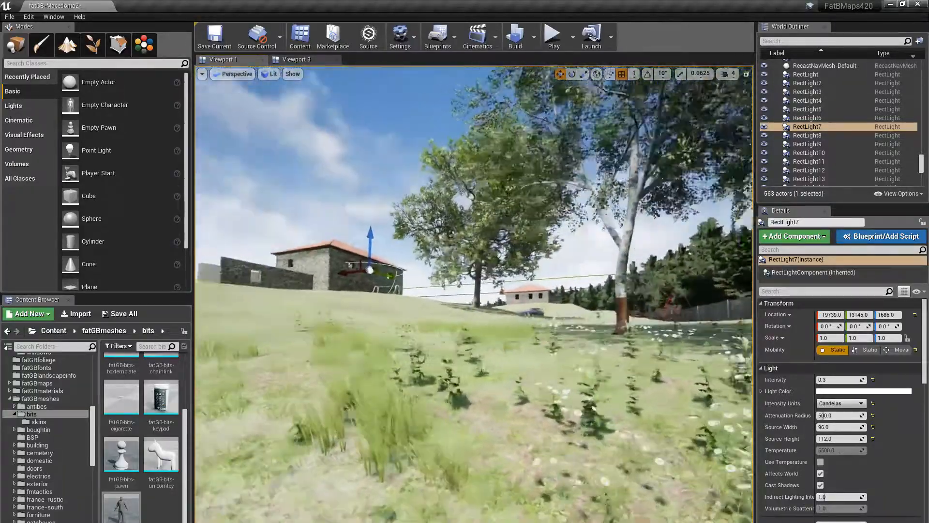
pyautogui.moveTo(474, 294); pyautogui.dragTo(373, 304, button='right')
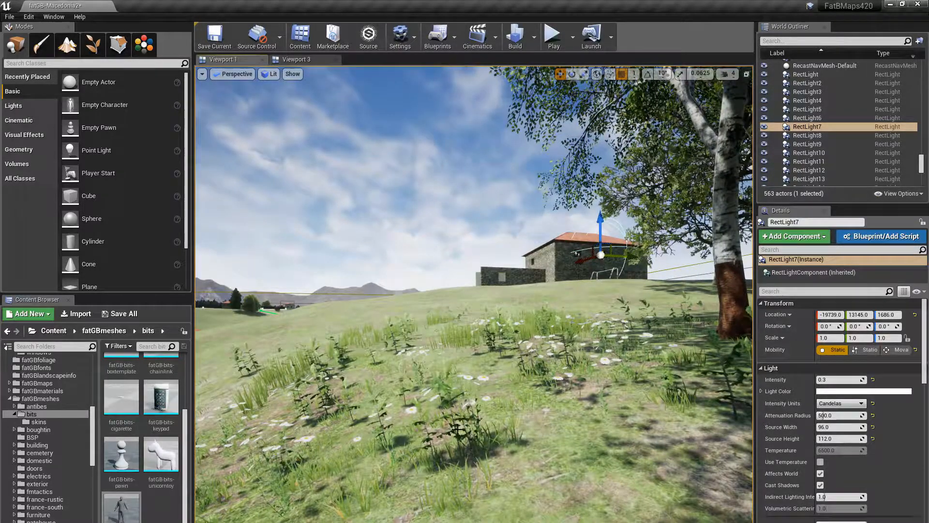
pyautogui.moveTo(457, 429)
pyautogui.mouseDown(button='right')
pyautogui.moveTo(353, 427)
pyautogui.moveTo(396, 442)
pyautogui.moveTo(358, 432)
pyautogui.moveTo(385, 445)
pyautogui.moveTo(458, 410)
pyautogui.mouseUp(button='right')
# Step: Select the chain-link fence spline and a background treeline mesh to examine how they border the map
pyautogui.click(475, 384)
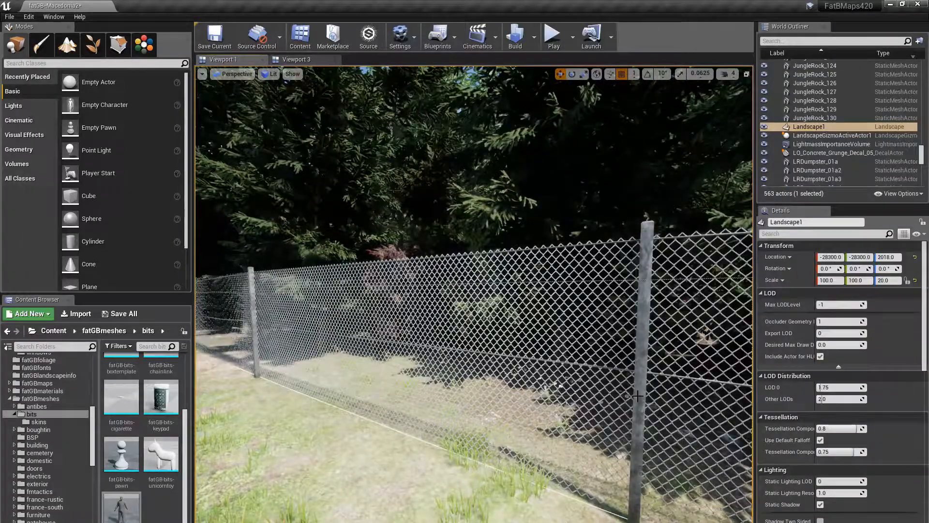
pyautogui.click(557, 394)
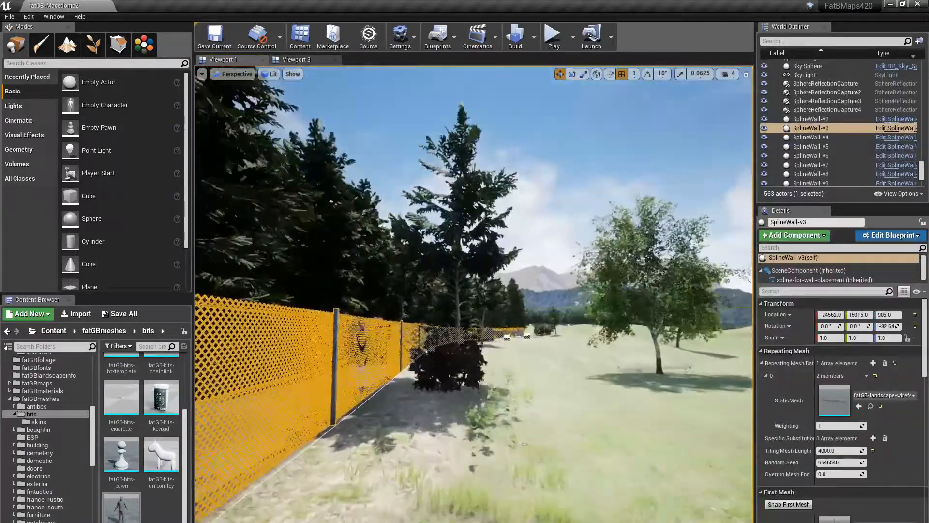
pyautogui.moveTo(557, 395); pyautogui.dragTo(510, 435, button='right')
pyautogui.click(528, 409)
pyautogui.click(522, 427)
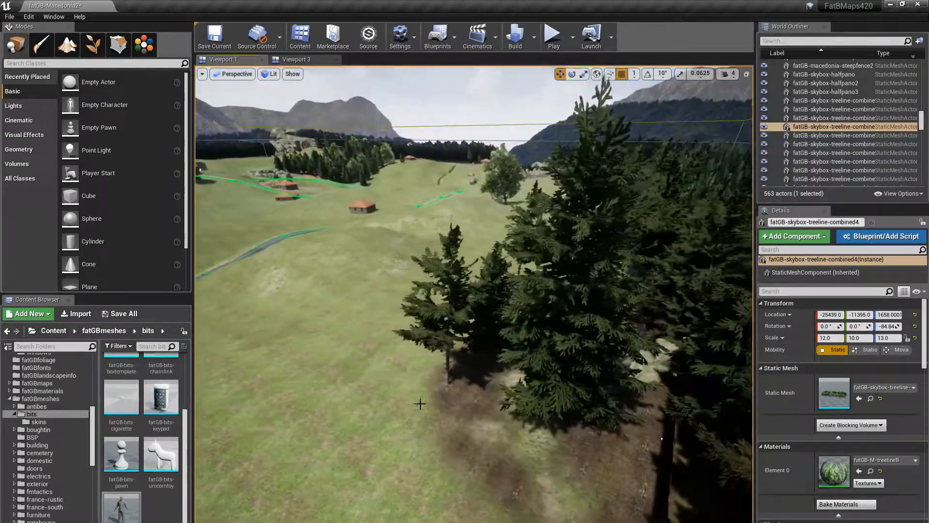
# Step: Select the landscape and survey the open fields, distant hills and the ditch with its stream sheets
pyautogui.click(419, 403)
pyautogui.moveTo(420, 403); pyautogui.dragTo(431, 361, button='right')
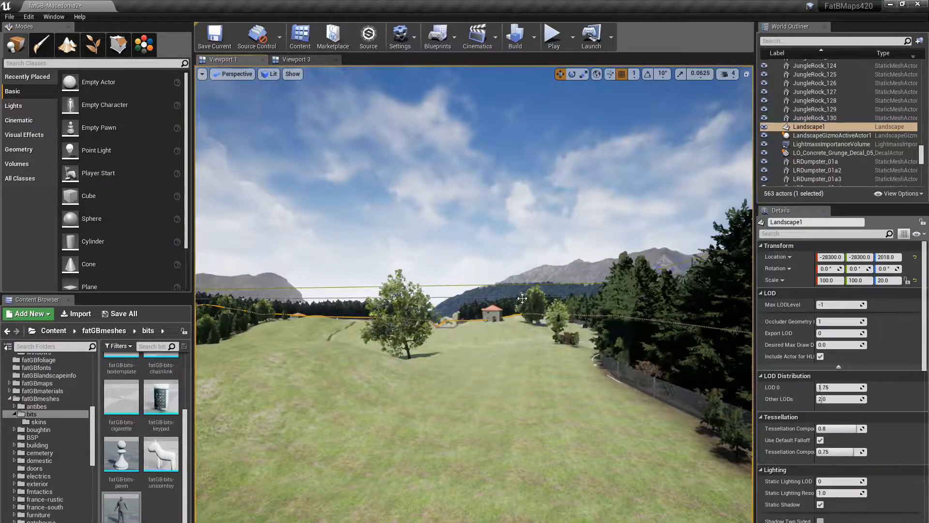
pyautogui.moveTo(469, 332); pyautogui.dragTo(367, 326, button='right')
pyautogui.moveTo(370, 376); pyautogui.dragTo(394, 380, button='right')
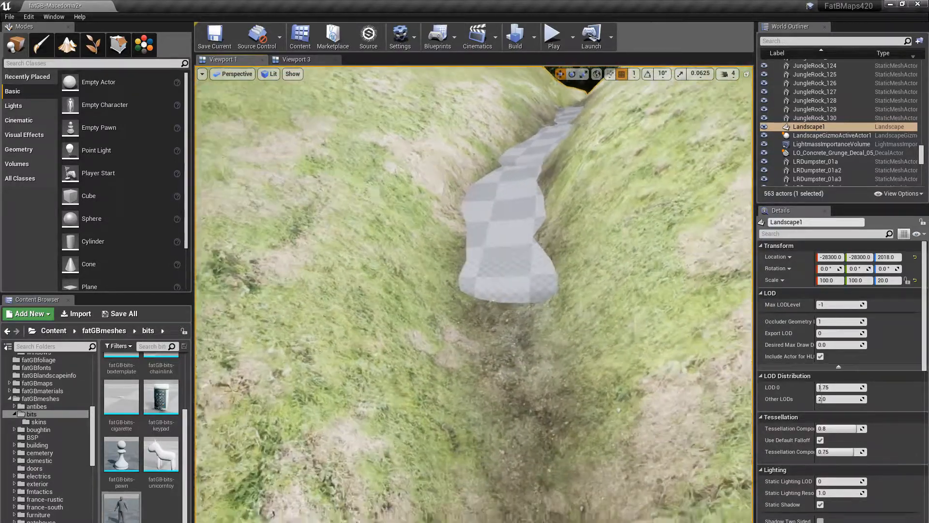
# Step: Inspect the end of the checkered stream sheets and the ditch where it meets the road
pyautogui.moveTo(501, 361); pyautogui.dragTo(502, 322, button='right')
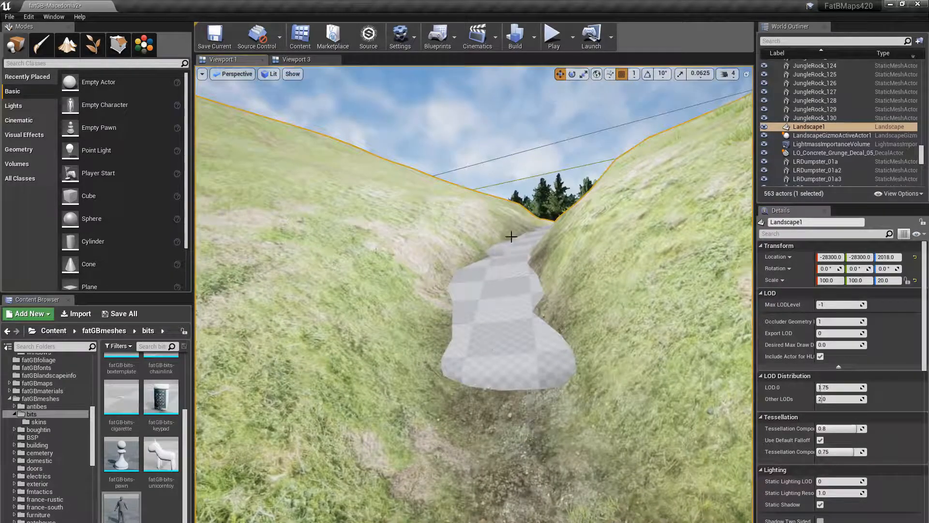
pyautogui.moveTo(511, 236); pyautogui.dragTo(225, 252, button='right')
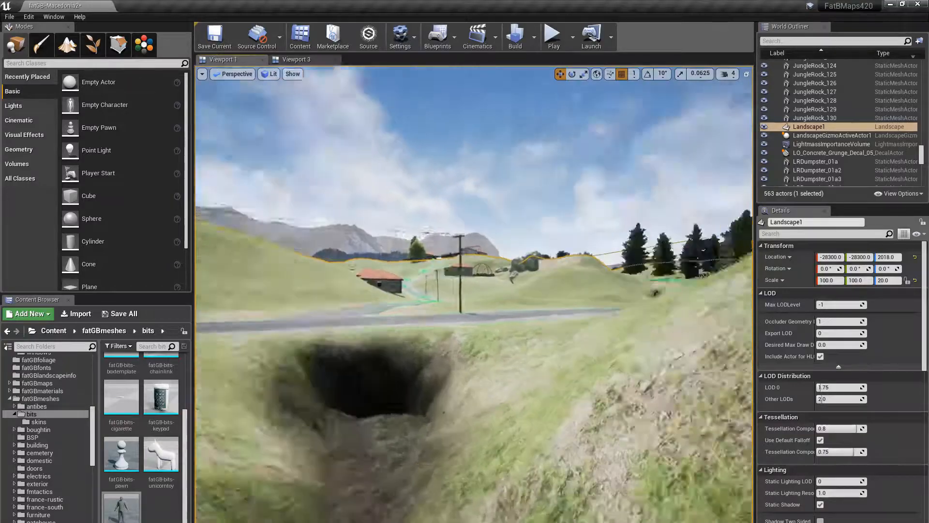
pyautogui.moveTo(387, 271); pyautogui.dragTo(542, 271, button='right')
pyautogui.moveTo(475, 271); pyautogui.dragTo(477, 334, button='right')
pyautogui.press('s')
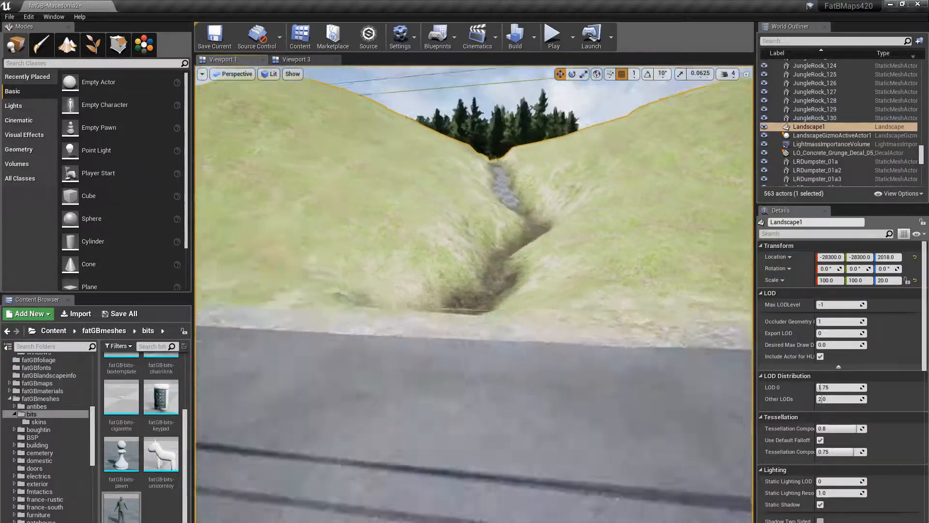
pyautogui.press('s')
pyautogui.moveTo(474, 271); pyautogui.dragTo(329, 271, button='right')
pyautogui.press('w')
pyautogui.press('w')
pyautogui.moveTo(411, 271); pyautogui.dragTo(583, 232, button='right')
pyautogui.press('w')
pyautogui.moveTo(474, 271)
pyautogui.mouseDown(button='right')
pyautogui.moveTo(474, 247)
pyautogui.moveTo(468, 256)
pyautogui.mouseUp(button='right')
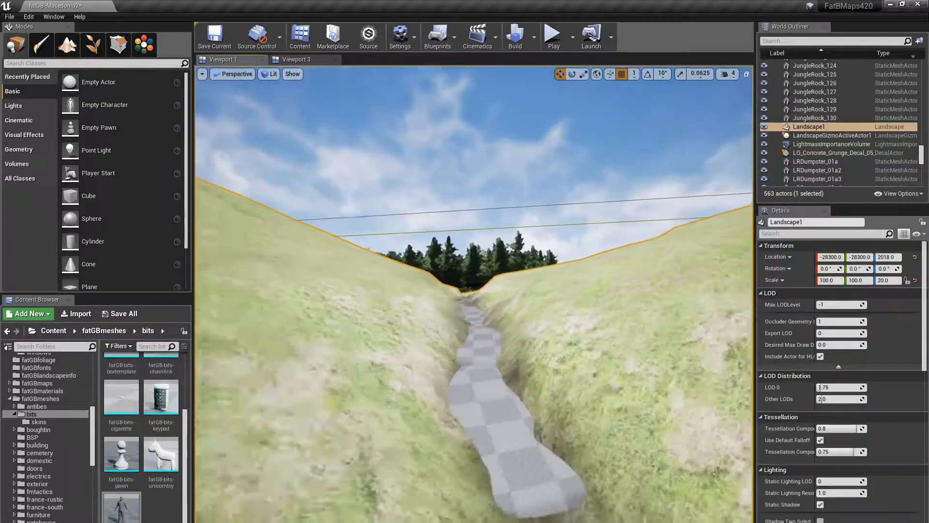
# Step: Follow the stream sheets along the ditch to the stretch crossed by the fallen log
pyautogui.moveTo(472, 342); pyautogui.dragTo(489, 308, button='right')
pyautogui.press('w')
pyautogui.press('w')
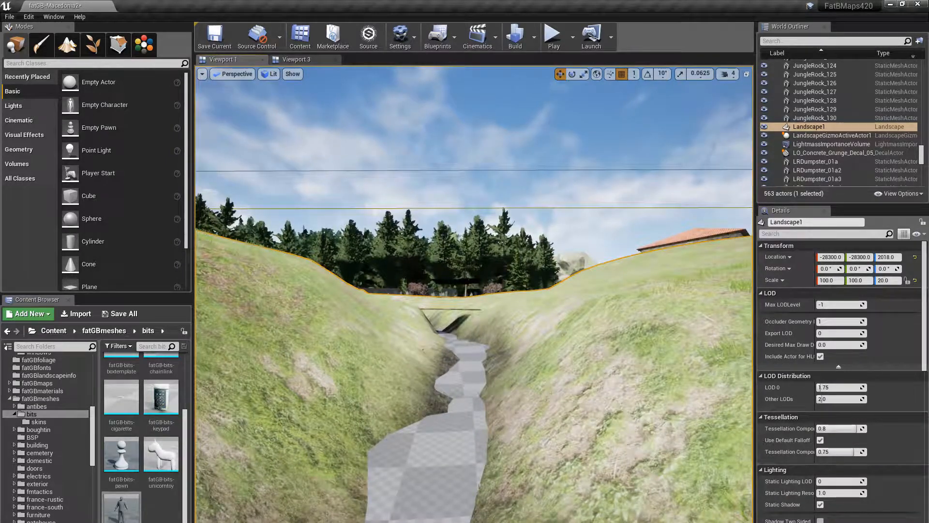
pyautogui.press('w')
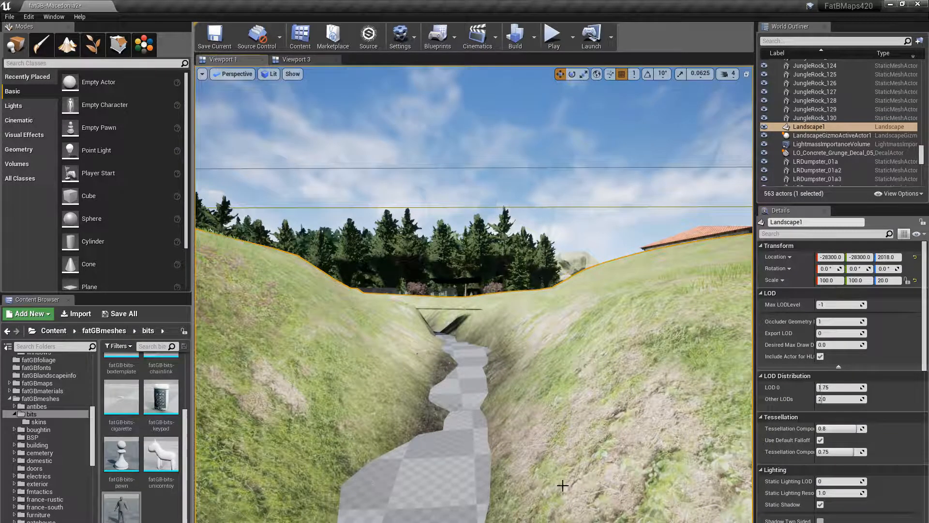
pyautogui.press('w')
pyautogui.moveTo(483, 481)
pyautogui.mouseDown(button='right')
pyautogui.moveTo(525, 481)
pyautogui.moveTo(489, 474)
pyautogui.moveTo(487, 498)
pyautogui.moveTo(485, 460)
pyautogui.moveTo(486, 486)
pyautogui.mouseUp(button='right')
pyautogui.press('w')
pyautogui.press('w')
pyautogui.press('w')
pyautogui.press('w')
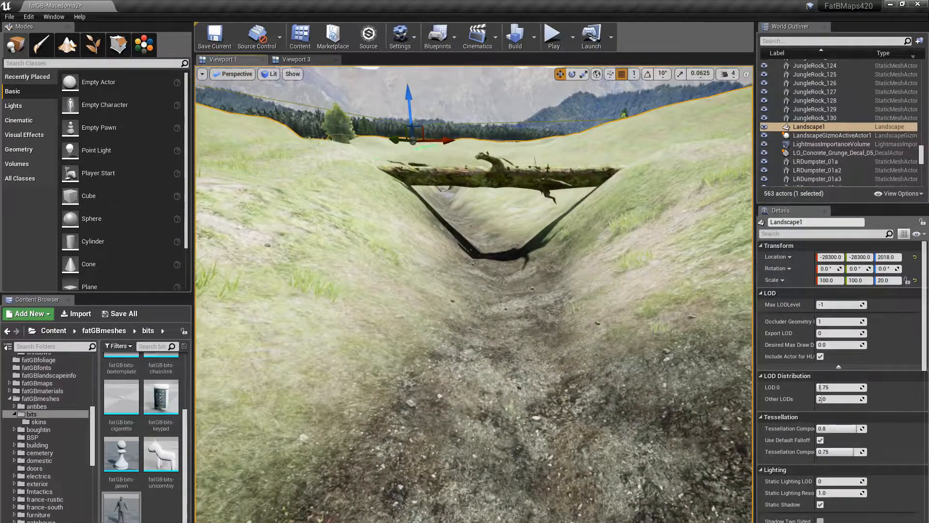
# Step: Place a GB_Character_RefPose mesh in the ditch near the fallen log as a scale reference, and delete it
pyautogui.moveTo(121, 508); pyautogui.dragTo(511, 344)
pyautogui.moveTo(515, 301); pyautogui.dragTo(514, 302)
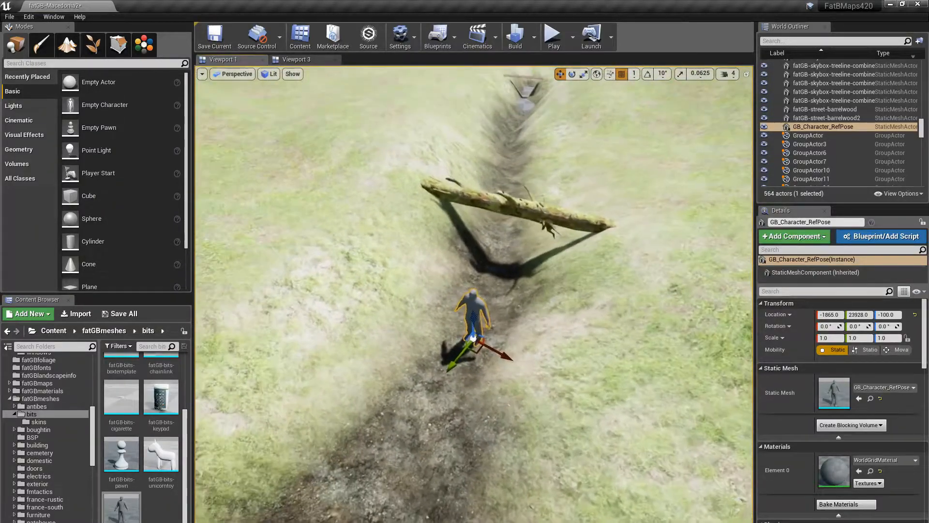
pyautogui.press('Delete')
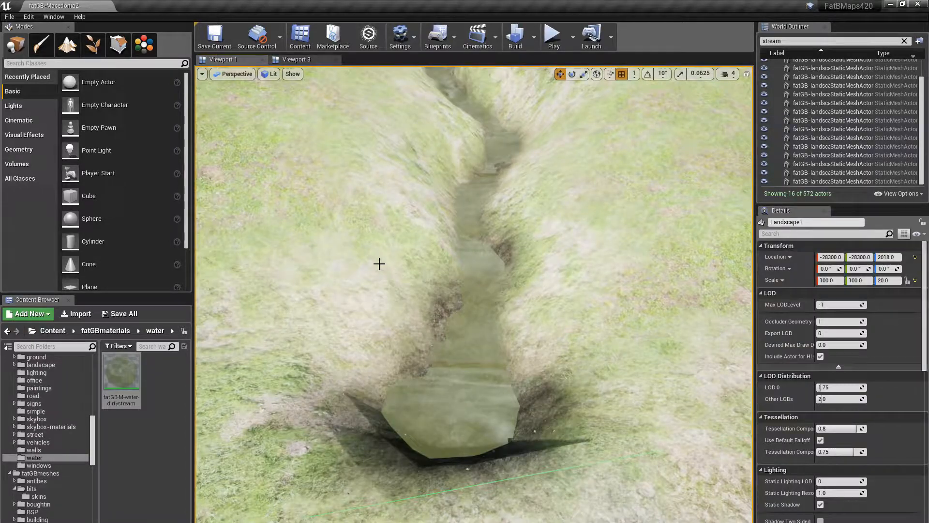
# Step: Inspect the dirty water surface on the stream sheets from the ditch's end and the gravel crossing
pyautogui.press('s')
pyautogui.moveTo(424, 311); pyautogui.dragTo(375, 327, button='right')
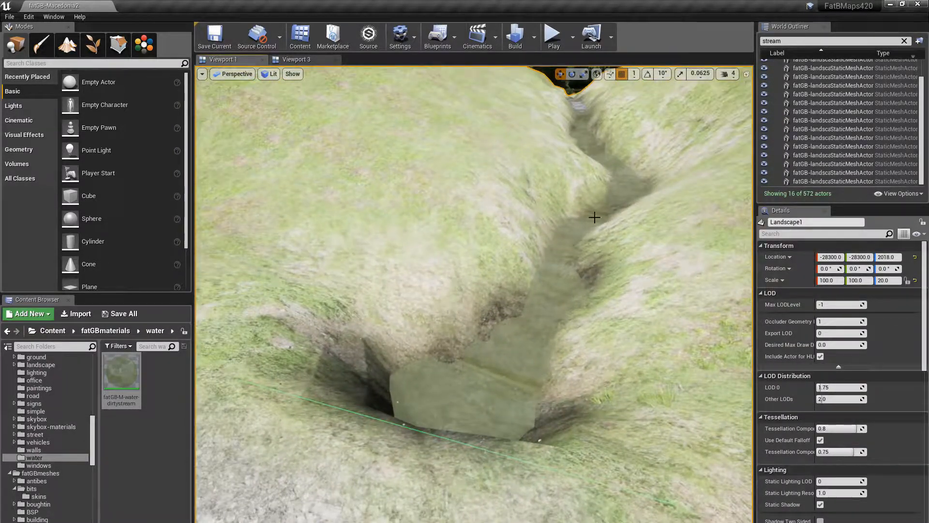
pyautogui.moveTo(594, 217); pyautogui.dragTo(726, 197, button='right')
pyautogui.press('w')
pyautogui.press('s')
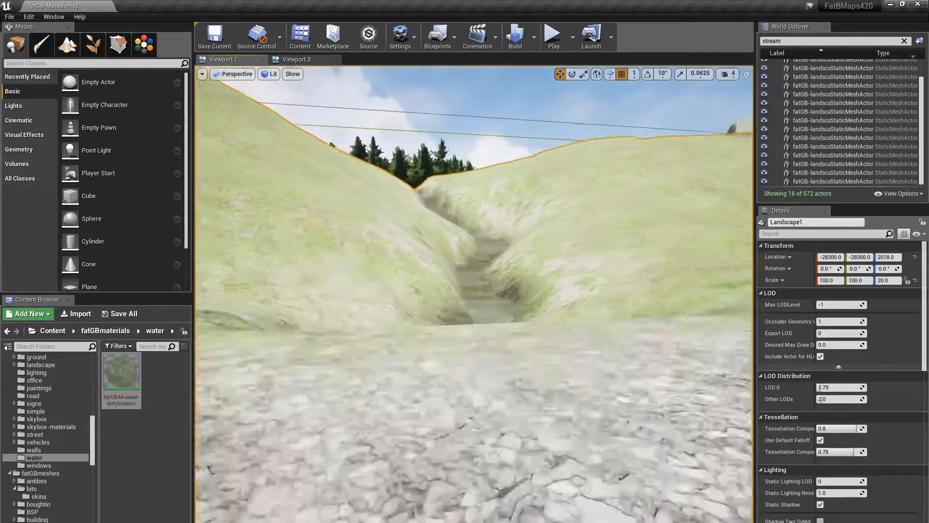
pyautogui.press('w')
pyautogui.moveTo(547, 232); pyautogui.dragTo(546, 275, button='right')
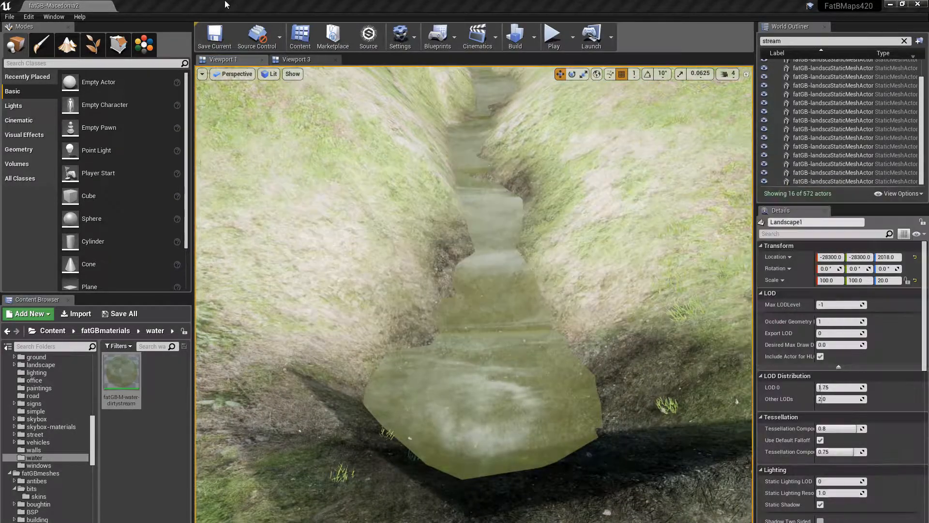
# Step: Switch to the dirty stream water material and examine the TexCoord and Panner nodes at the start of its graph
pyautogui.click(167, 7)
pyautogui.scroll(-2, 327, 210)
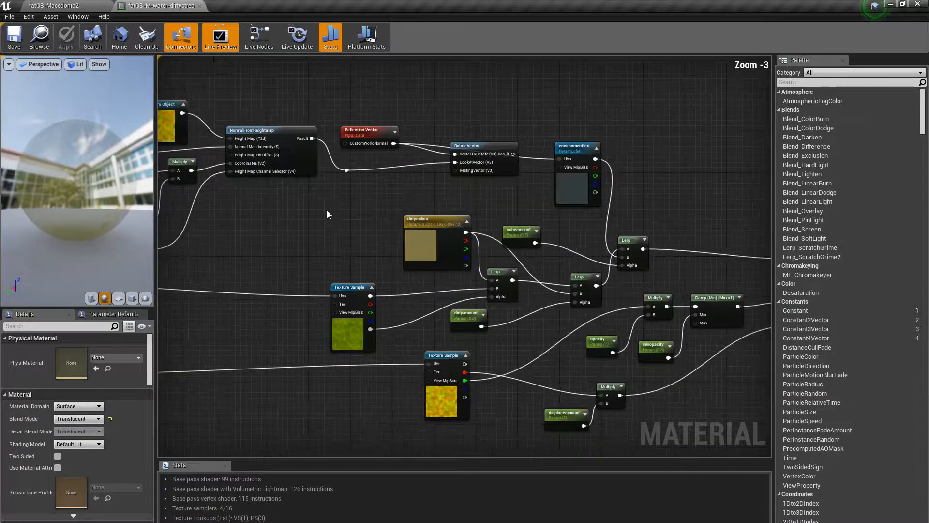
pyautogui.moveTo(267, 264); pyautogui.dragTo(661, 260, button='right')
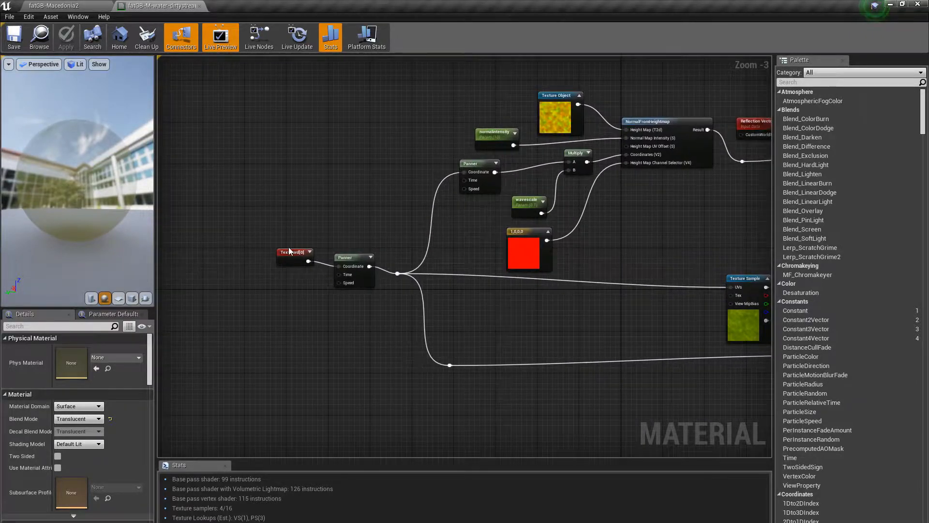
pyautogui.moveTo(288, 252); pyautogui.dragTo(264, 265)
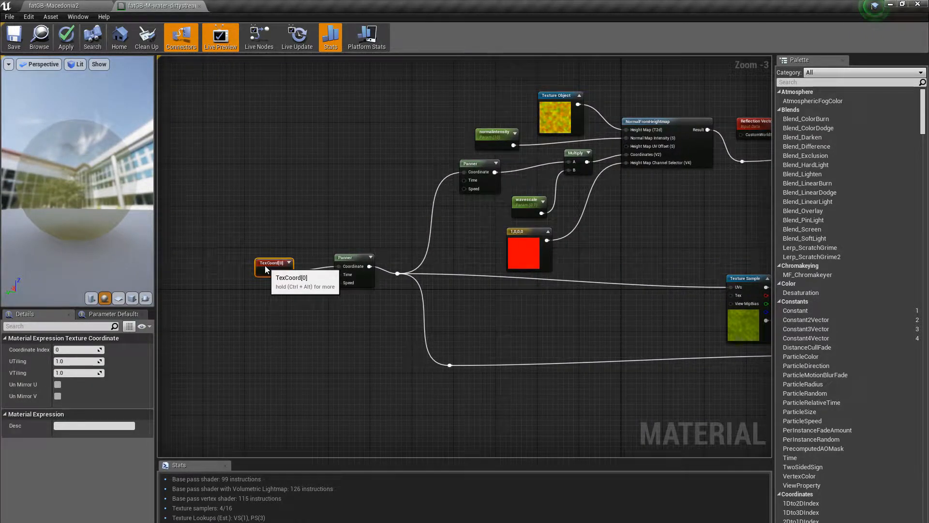
pyautogui.moveTo(265, 266); pyautogui.dragTo(281, 260)
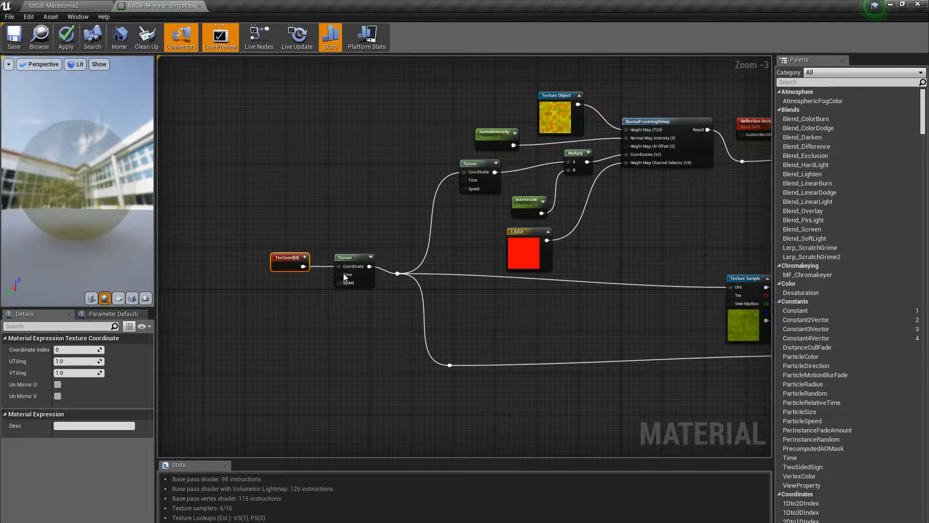
pyautogui.click(351, 255)
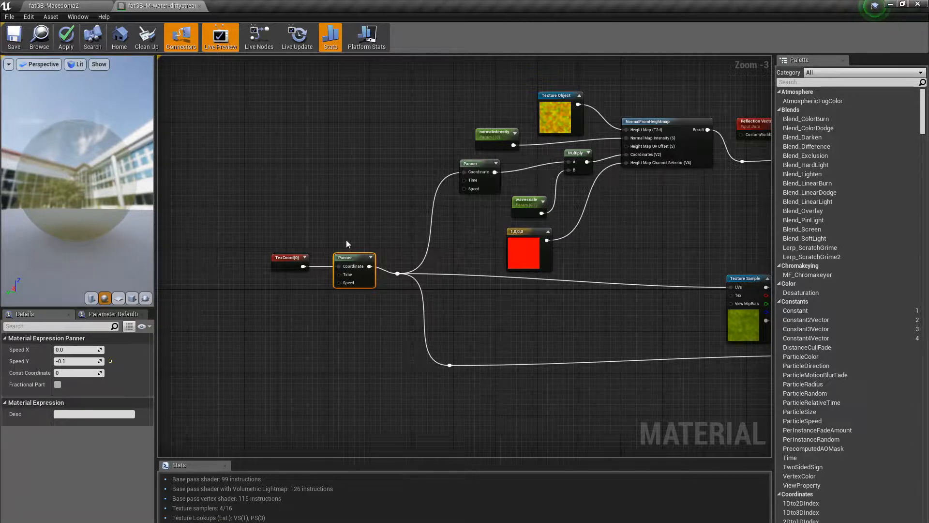
# Step: Examine the T_Pond_Scum texture sample and the dirtycolour parameter feeding the first Lerp, nudging both nodes slightly
pyautogui.moveTo(507, 308); pyautogui.dragTo(417, 312, button='right')
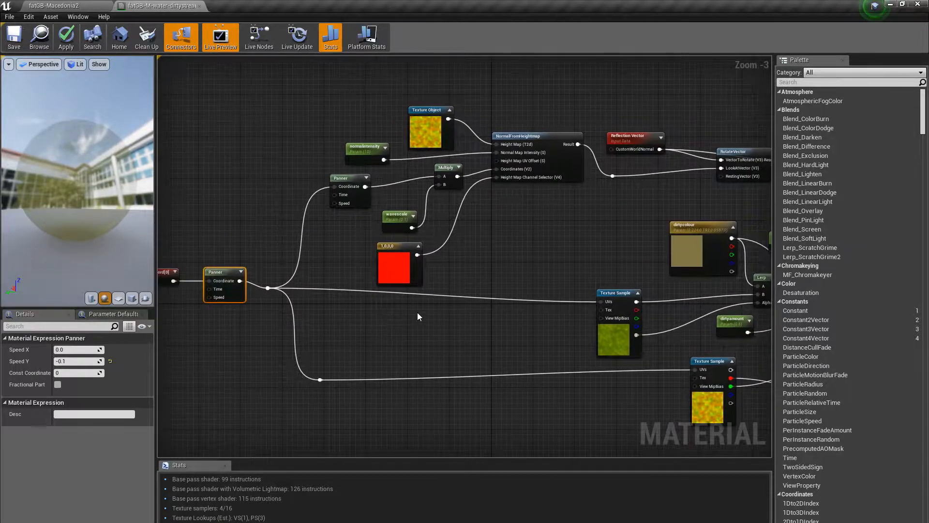
pyautogui.moveTo(529, 255)
pyautogui.mouseDown(button='right')
pyautogui.moveTo(522, 266)
pyautogui.moveTo(494, 268)
pyautogui.moveTo(516, 276)
pyautogui.moveTo(528, 240)
pyautogui.mouseUp(button='right')
pyautogui.scroll(1, 495, 268)
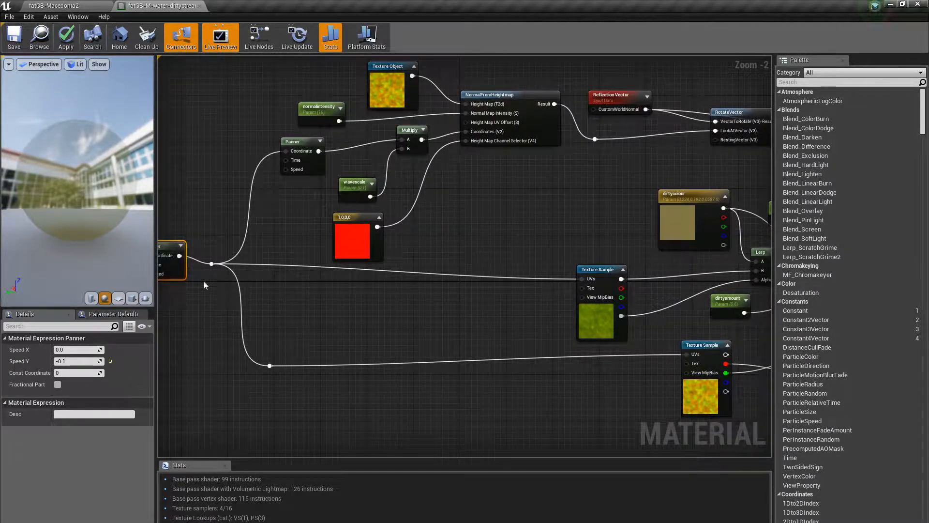
pyautogui.click(596, 315)
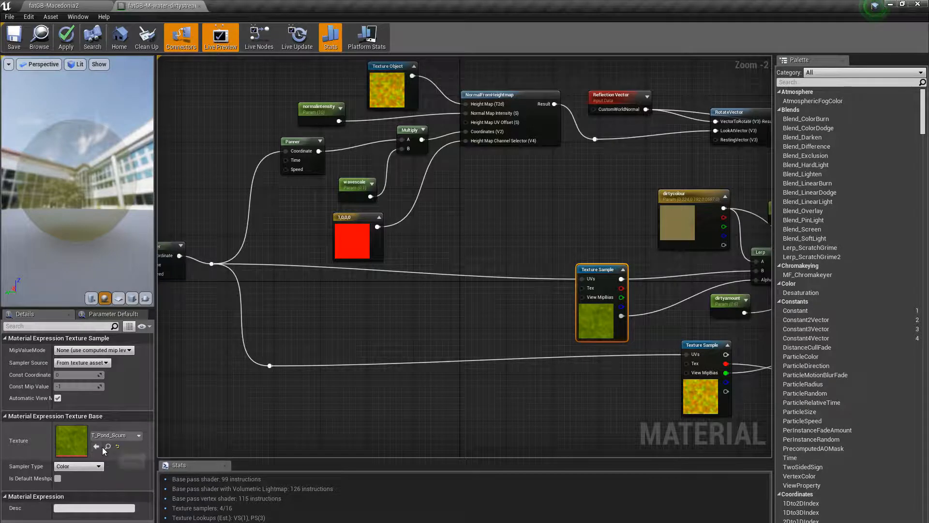
pyautogui.moveTo(504, 334); pyautogui.dragTo(238, 285, button='right')
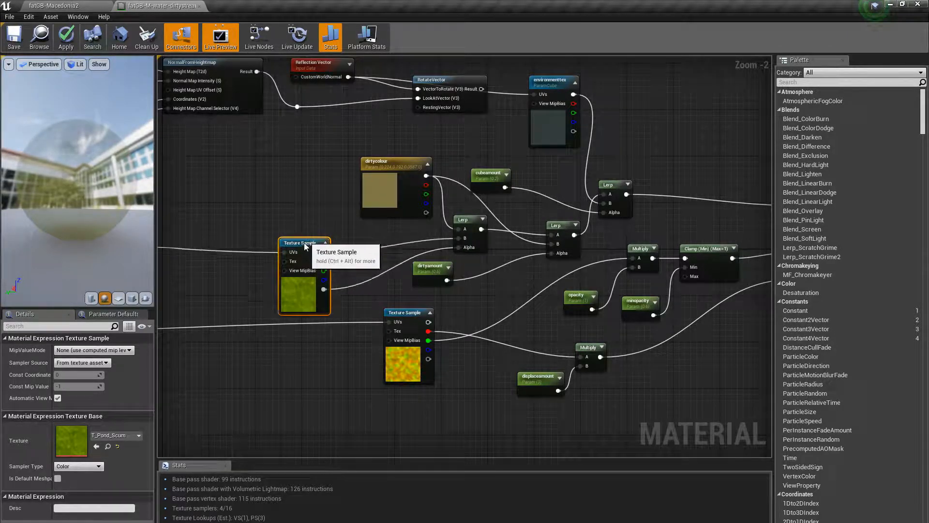
pyautogui.moveTo(320, 250); pyautogui.dragTo(320, 244)
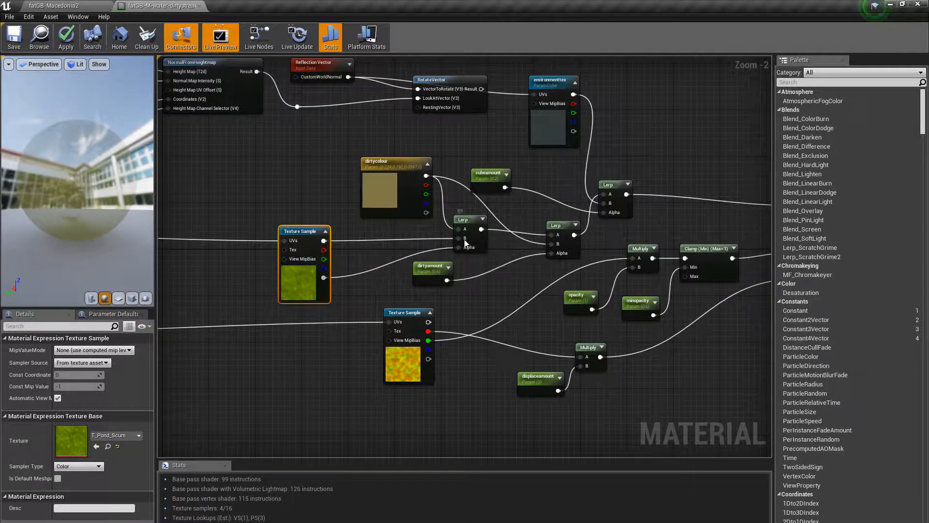
pyautogui.moveTo(393, 161)
pyautogui.mouseDown()
pyautogui.moveTo(365, 155)
pyautogui.moveTo(400, 166)
pyautogui.mouseUp()
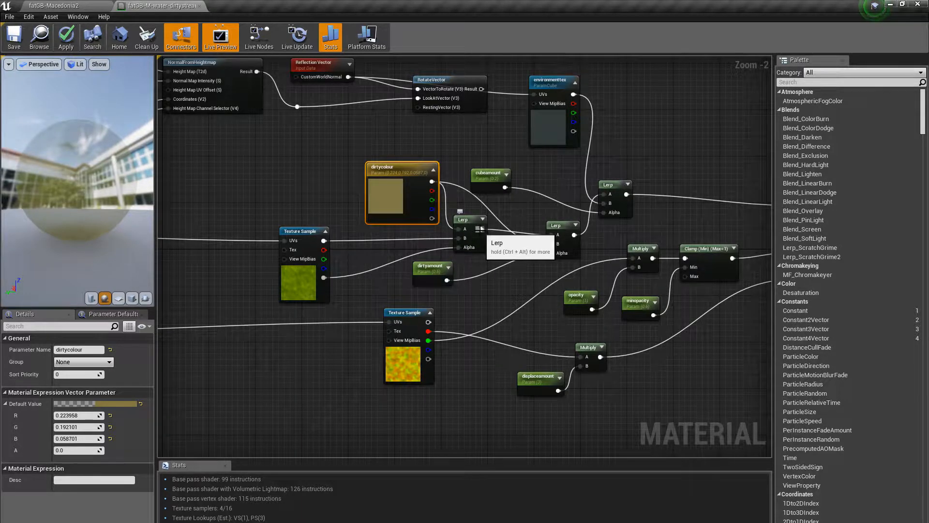
# Step: Feed the first Lerp's output straight into Base Color, save the material, and check the stream surface in the Macedonia map
pyautogui.moveTo(481, 229); pyautogui.dragTo(549, 205)
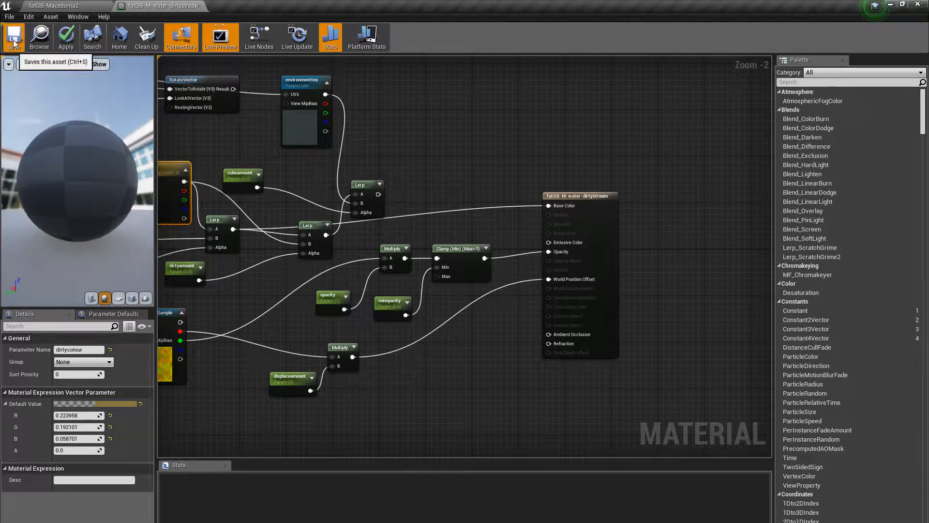
pyautogui.click(70, 8)
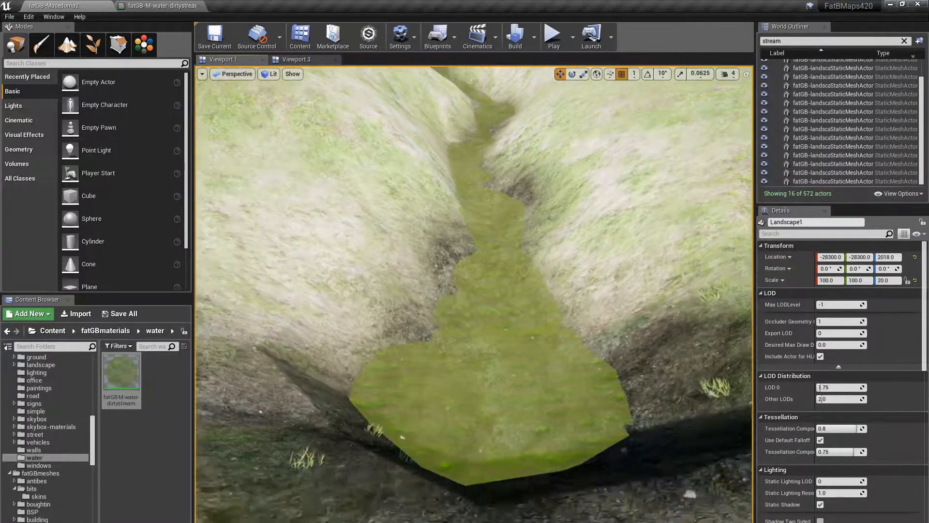
pyautogui.moveTo(433, 352); pyautogui.dragTo(433, 397, button='right')
pyautogui.moveTo(464, 319); pyautogui.dragTo(315, 329, button='right')
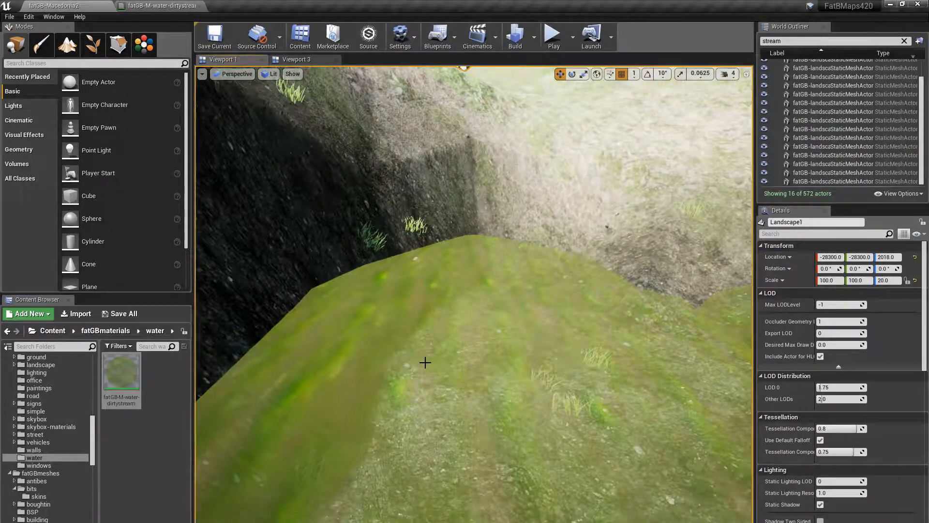
pyautogui.moveTo(425, 362); pyautogui.dragTo(344, 407, button='right')
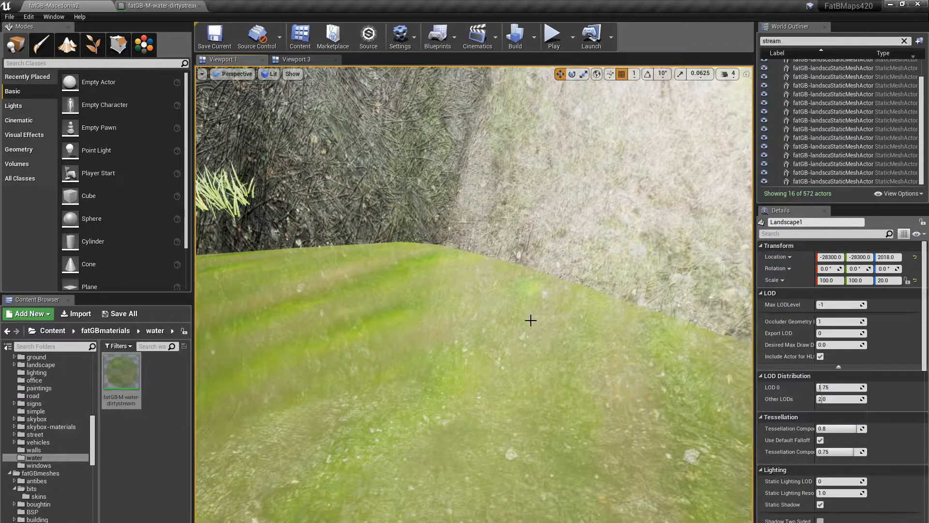
pyautogui.moveTo(531, 320); pyautogui.dragTo(387, 342, button='right')
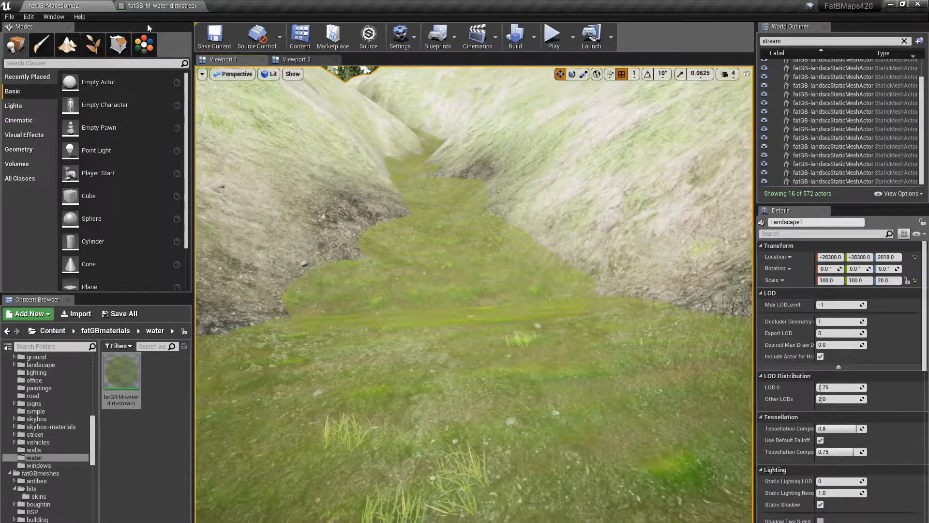
# Step: Return to the water material and examine the texture sample driving the opacity and displaceamount Multiply nodes
pyautogui.click(160, 6)
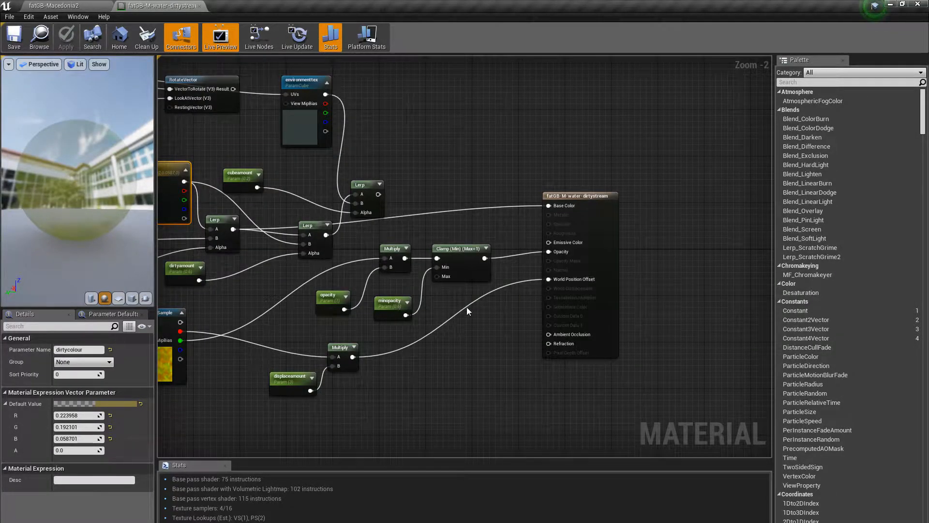
pyautogui.moveTo(259, 370); pyautogui.dragTo(387, 363, button='right')
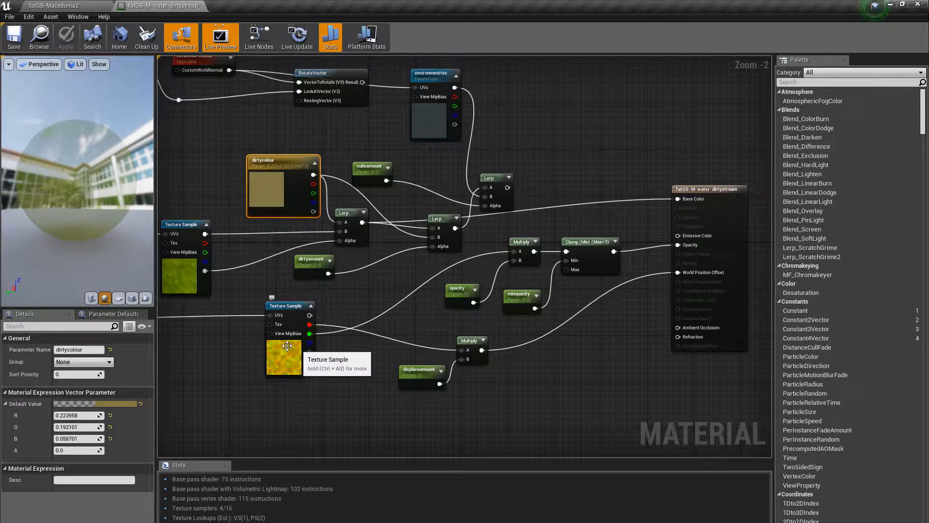
pyautogui.moveTo(218, 352); pyautogui.dragTo(525, 331, button='right')
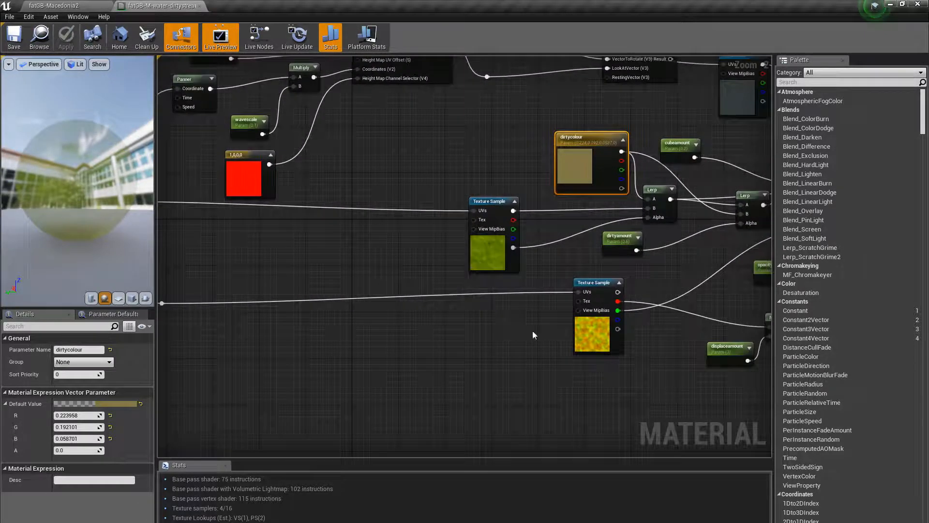
pyautogui.moveTo(274, 334)
pyautogui.mouseDown(button='right')
pyautogui.moveTo(463, 326)
pyautogui.moveTo(264, 331)
pyautogui.mouseUp(button='right')
pyautogui.moveTo(581, 335); pyautogui.dragTo(387, 339, button='right')
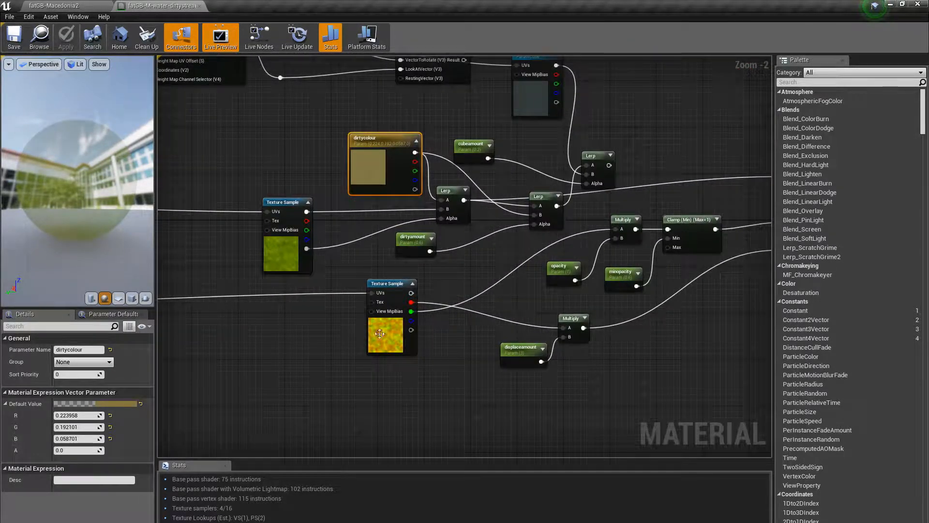
pyautogui.moveTo(217, 328); pyautogui.dragTo(245, 344, button='right')
pyautogui.moveTo(565, 357); pyautogui.dragTo(506, 381, button='right')
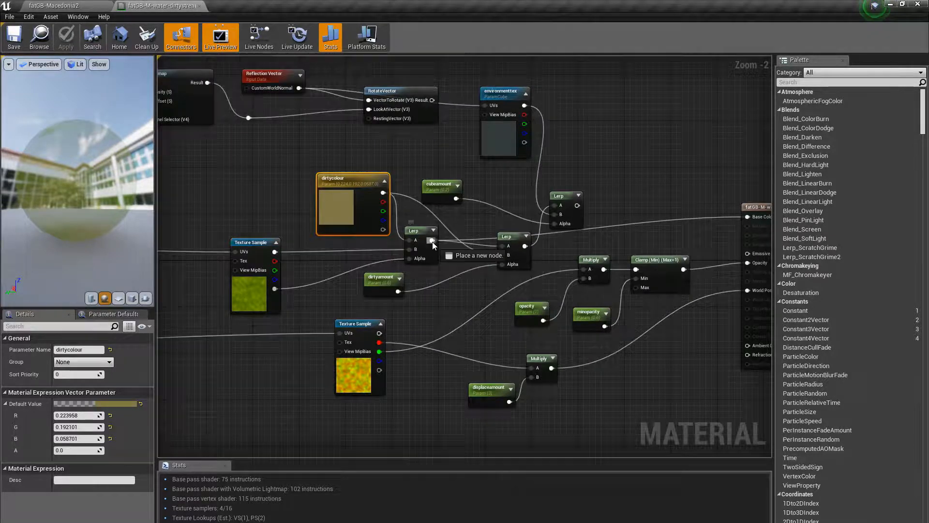
# Step: Restore the colour chain by linking the first Lerp to the second Lerp's A input and the final environment Lerp to Base Color
pyautogui.moveTo(433, 244); pyautogui.dragTo(503, 248)
pyautogui.moveTo(577, 205); pyautogui.dragTo(747, 217)
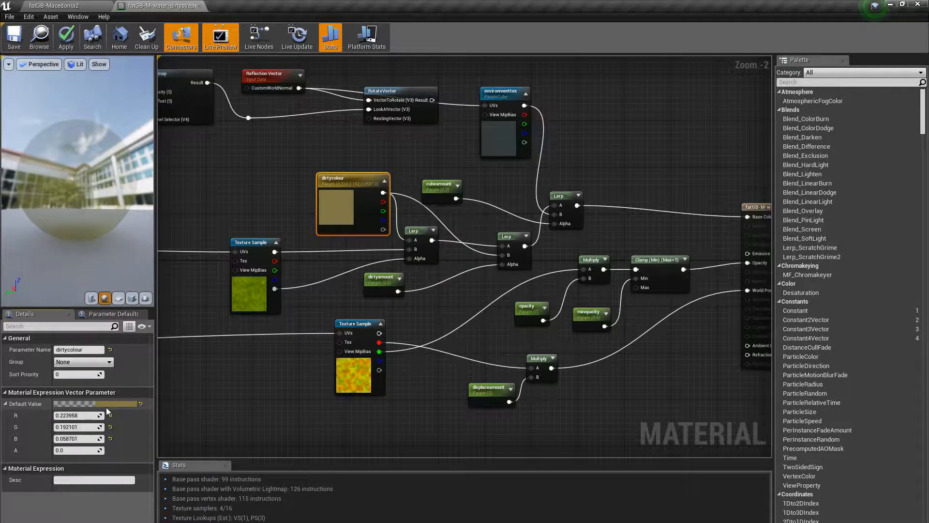
# Step: Darken the dirtycolour parameter to R 0.182292, G 0.156362, B 0.04778 and apply the material change
pyautogui.click(120, 402)
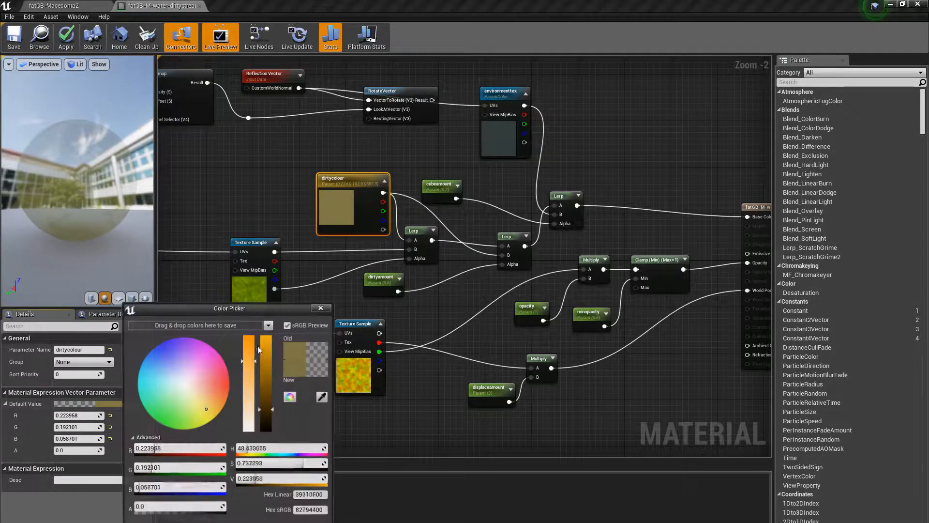
pyautogui.click(265, 413)
pyautogui.click(269, 522)
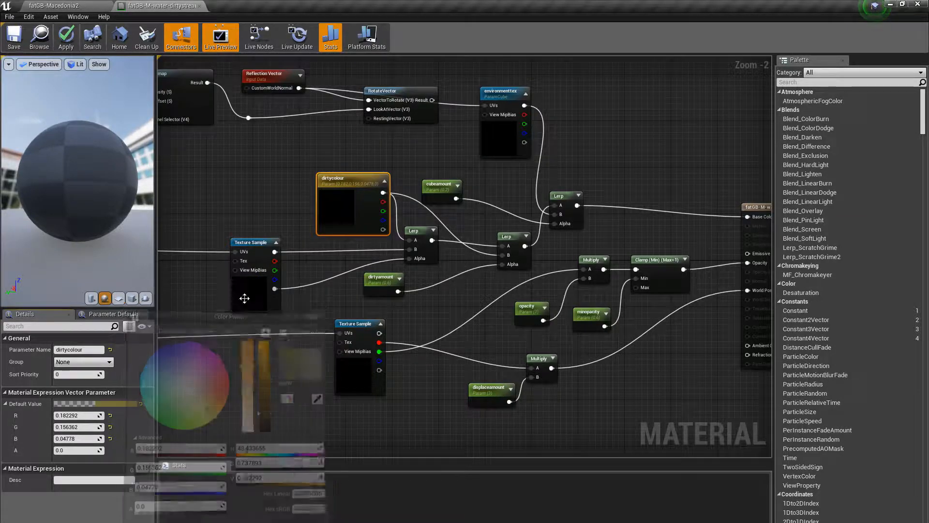
pyautogui.click(244, 194)
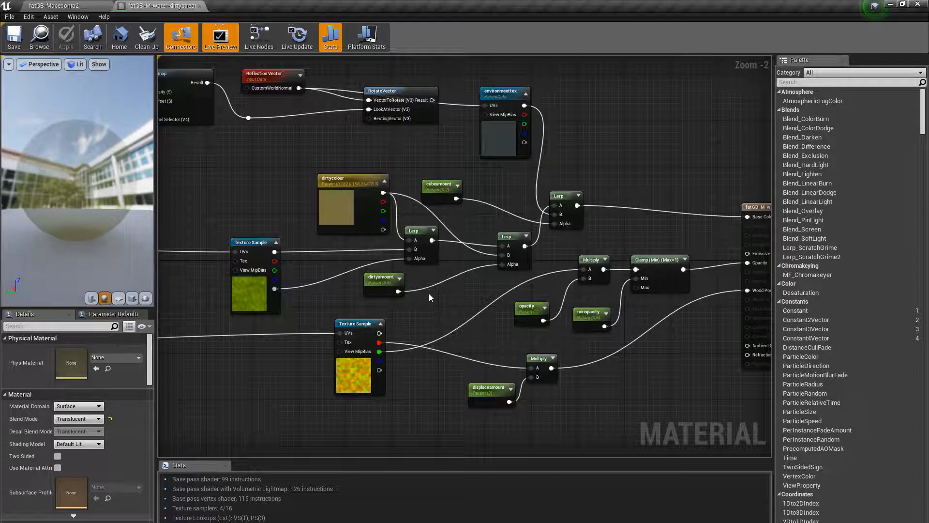
# Step: Rearrange the dirtycolour, dirtyamount and two dirt-blending Lerp nodes into a tidier group beside the pond scum texture sample
pyautogui.moveTo(391, 287); pyautogui.dragTo(418, 299)
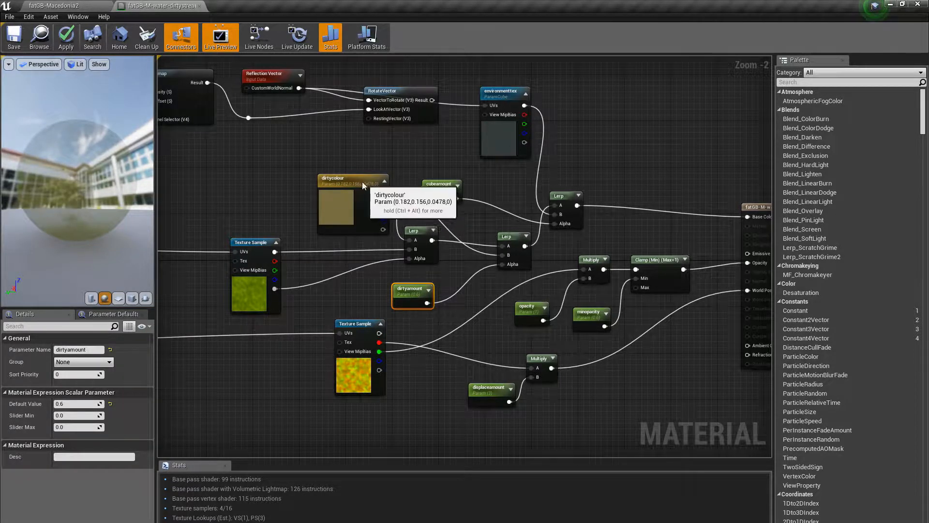
pyautogui.moveTo(362, 182); pyautogui.dragTo(304, 182)
pyautogui.moveTo(415, 231); pyautogui.dragTo(373, 236)
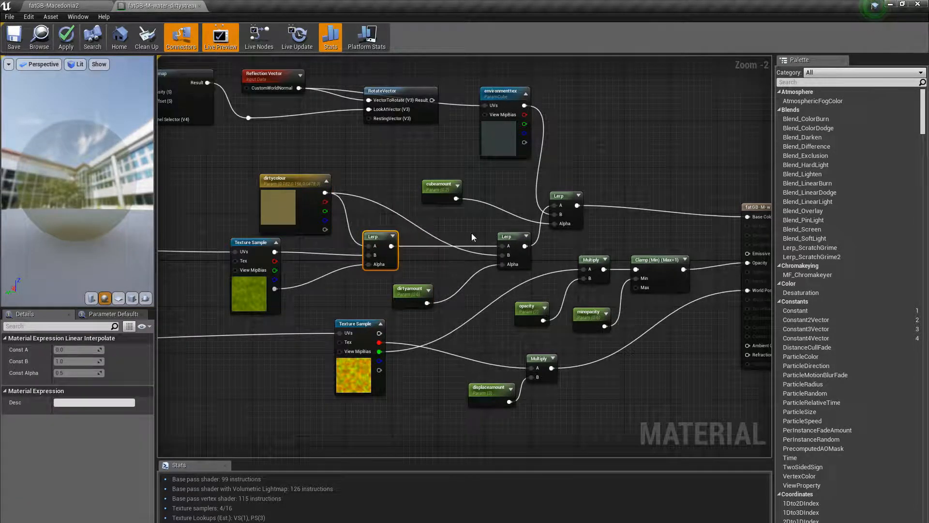
pyautogui.moveTo(511, 236); pyautogui.dragTo(476, 235)
pyautogui.moveTo(416, 286); pyautogui.dragTo(380, 286)
pyautogui.moveTo(539, 240); pyautogui.dragTo(467, 288, button='right')
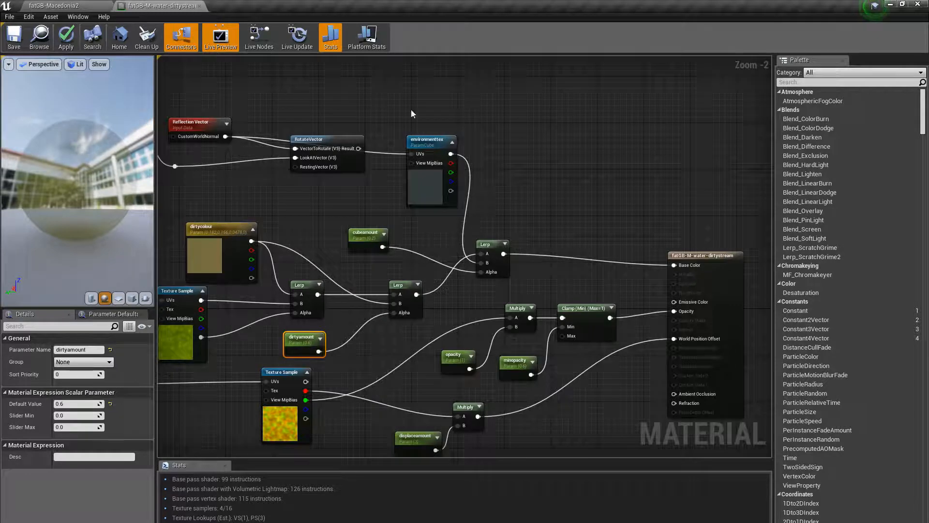
# Step: Move the Reflection Vector and RotateVector nodes apart so the direct link from Reflection Vector to environmenttex stands clear
pyautogui.moveTo(282, 201); pyautogui.dragTo(360, 225, button='right')
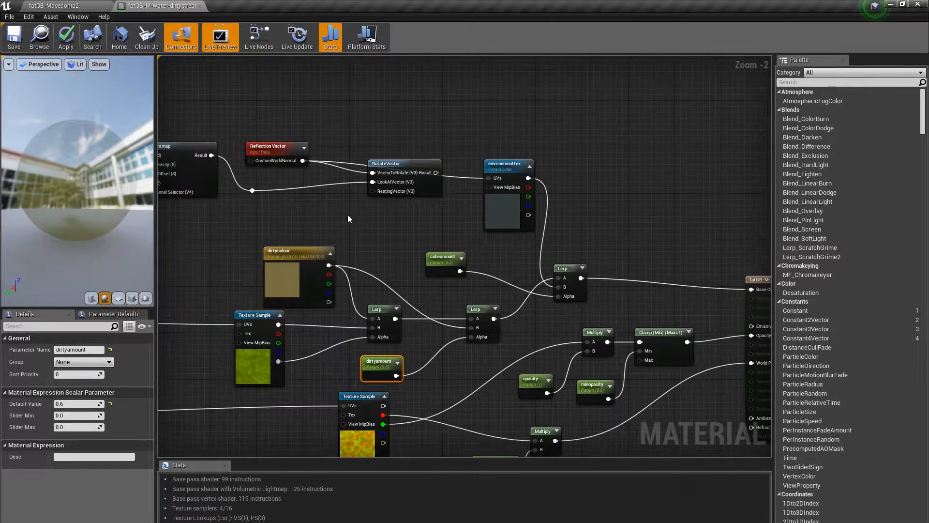
pyautogui.moveTo(283, 145); pyautogui.dragTo(289, 139)
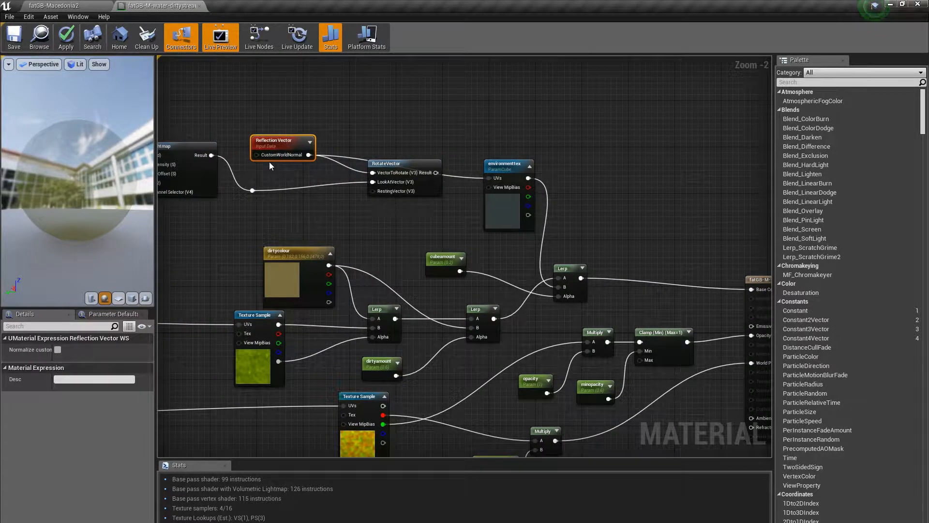
pyautogui.moveTo(394, 168); pyautogui.dragTo(383, 192)
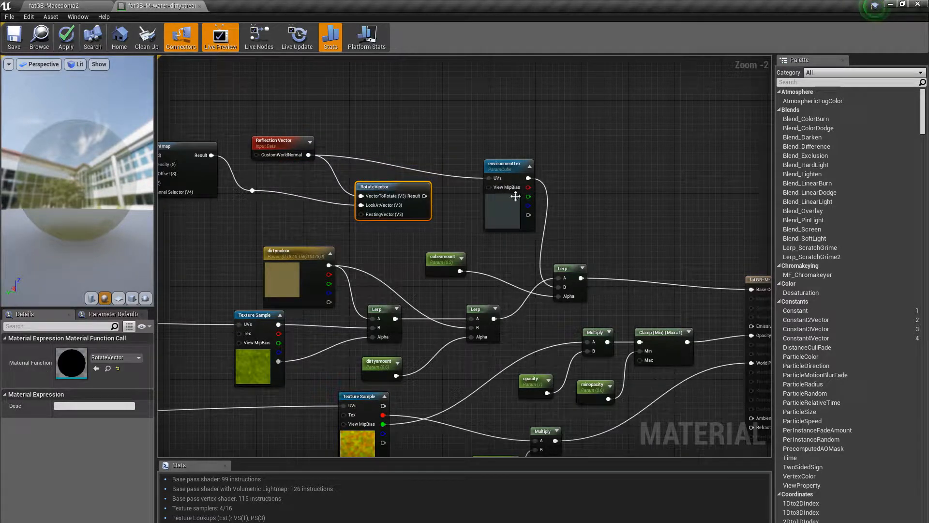
# Step: Locate the environmenttex node's LRDaylightAmbientCubemap texture among the project assets, view it, and return to the material graph
pyautogui.click(506, 208)
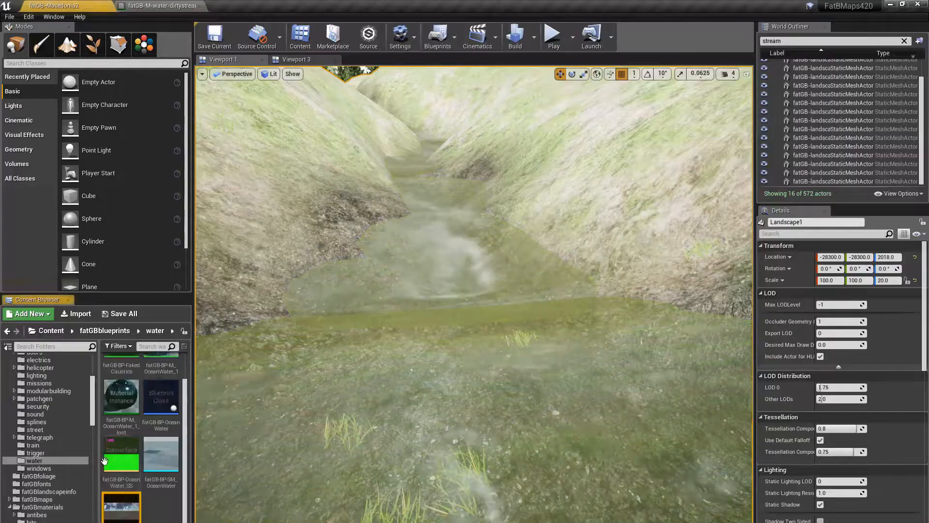
pyautogui.click(108, 500)
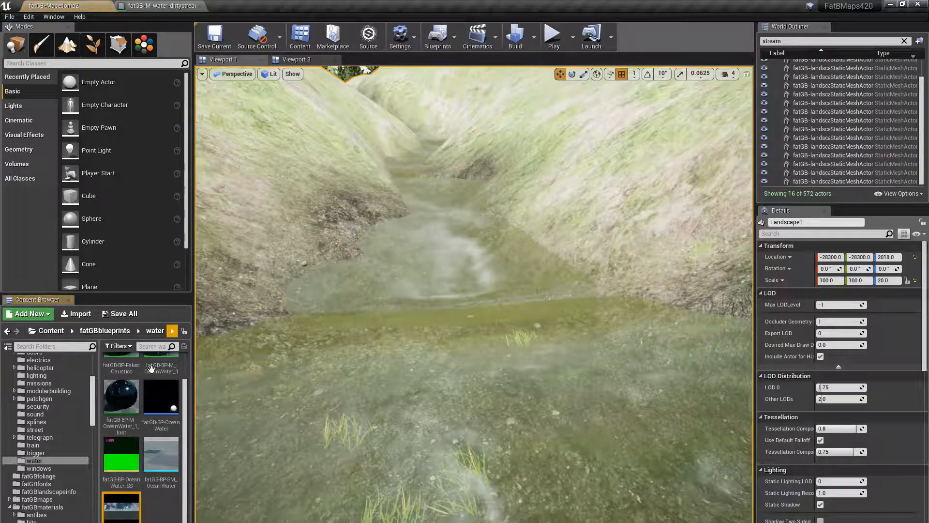
pyautogui.doubleClick(121, 506)
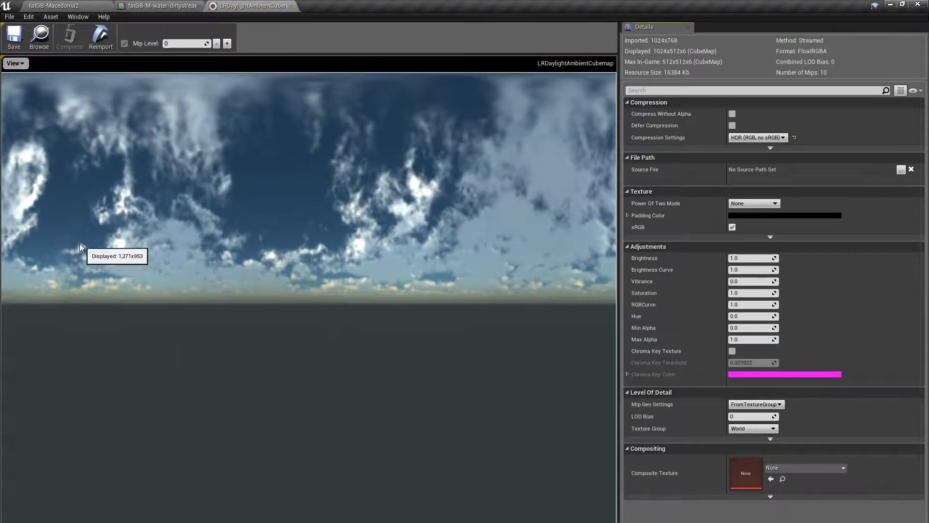
pyautogui.click(291, 6)
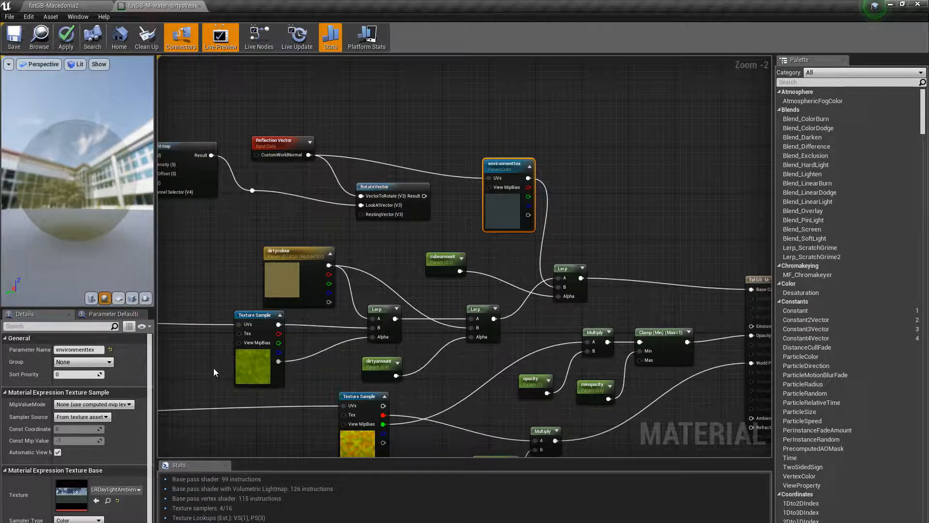
# Step: Switch to the Macedonia level and inspect where the water sheets overlap along the ditch
pyautogui.click(82, 6)
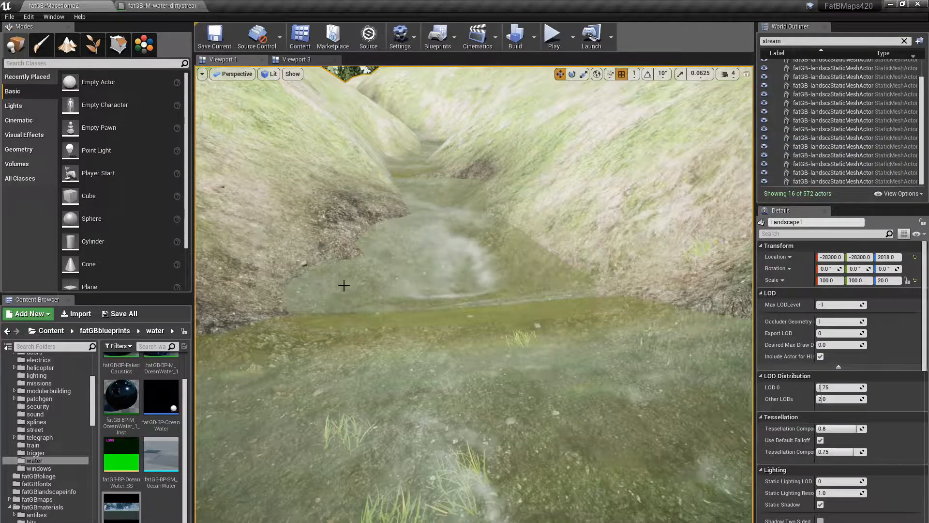
pyautogui.moveTo(429, 327); pyautogui.dragTo(537, 421, button='right')
pyautogui.moveTo(400, 386); pyautogui.dragTo(422, 239, button='right')
pyautogui.press('w')
pyautogui.moveTo(474, 294); pyautogui.dragTo(470, 344, button='right')
pyautogui.press('w')
pyautogui.press('w')
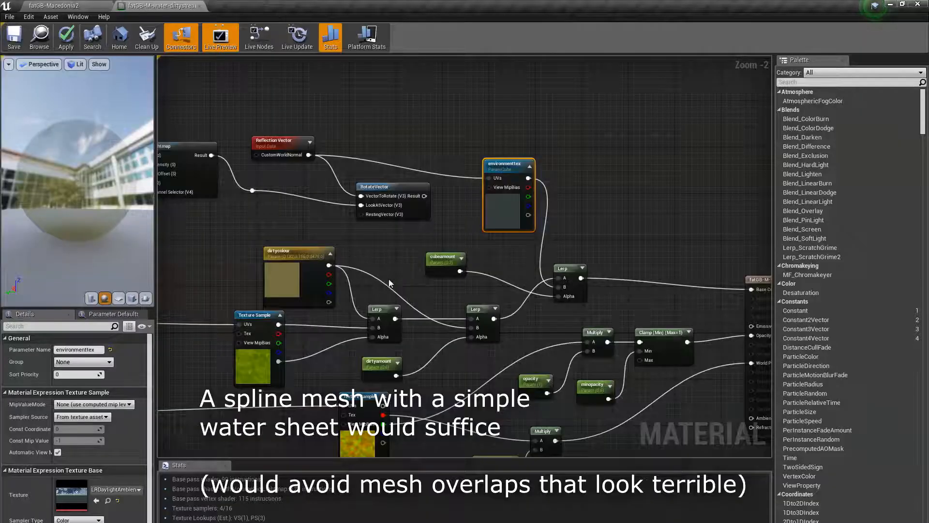
# Step: Review the Panner, Multiply and Texture Object nodes feeding NormalFromHeightmap, and nudge the wavescale and normalintensity nodes into clearer positions
pyautogui.moveTo(305, 193); pyautogui.dragTo(674, 186, button='right')
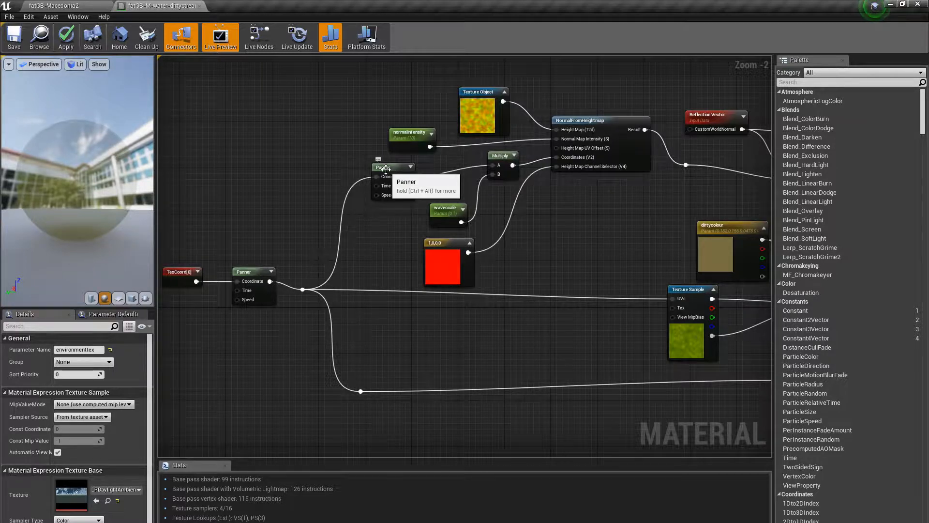
pyautogui.click(399, 189)
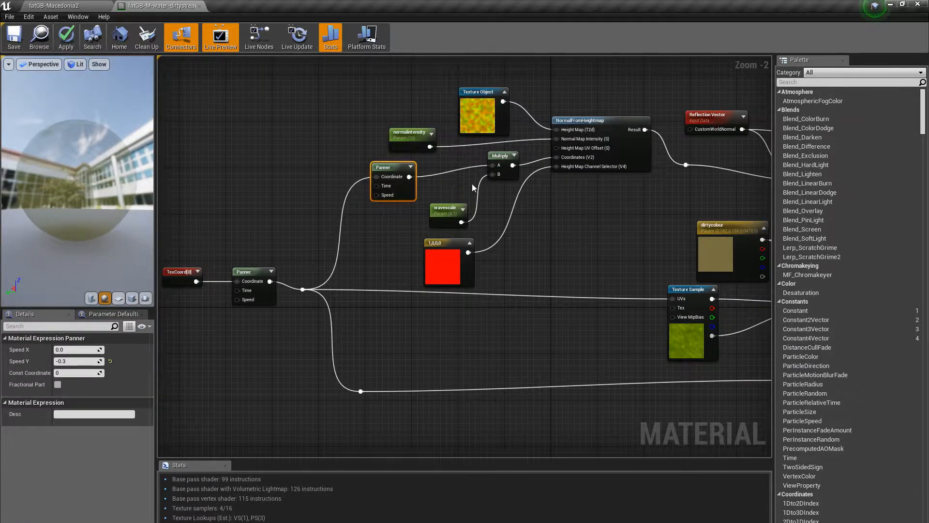
pyautogui.moveTo(460, 223); pyautogui.dragTo(463, 212)
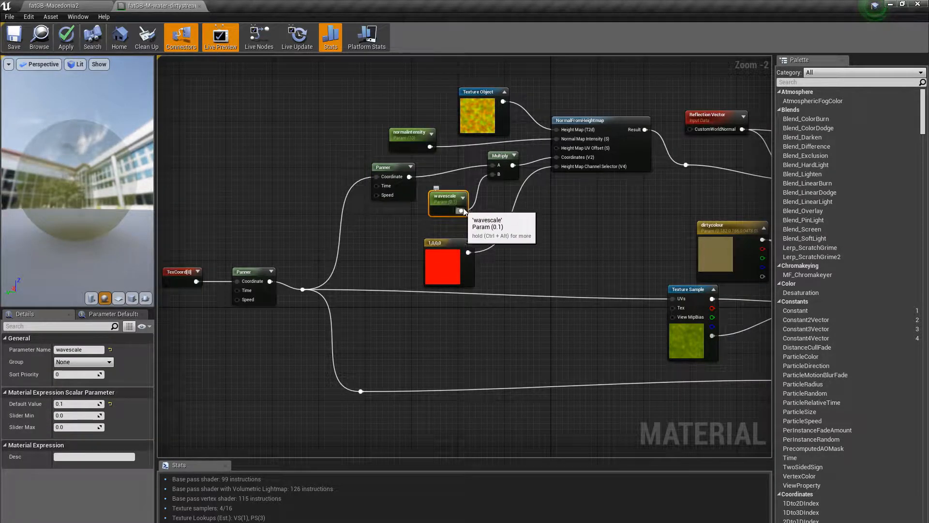
pyautogui.click(500, 169)
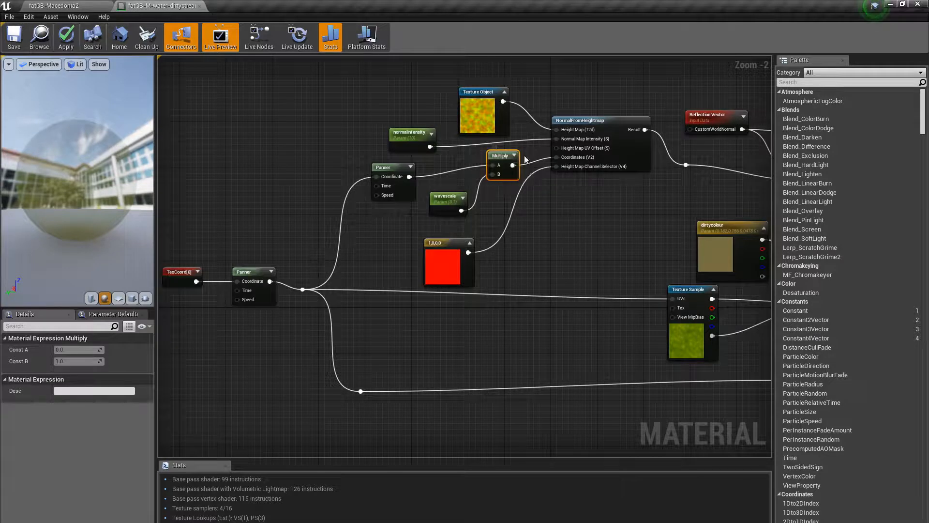
pyautogui.click(479, 112)
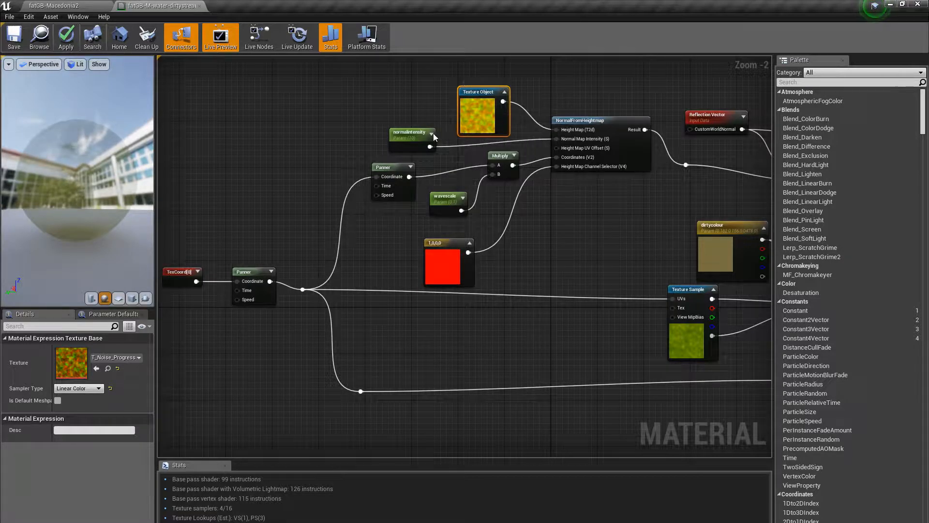
pyautogui.moveTo(411, 132); pyautogui.dragTo(398, 132)
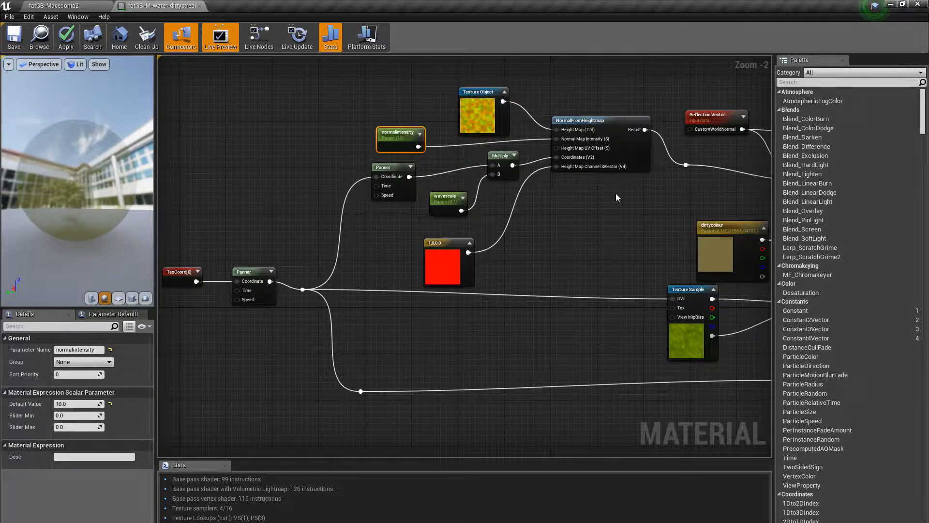
pyautogui.moveTo(616, 194); pyautogui.dragTo(201, 121, button='right')
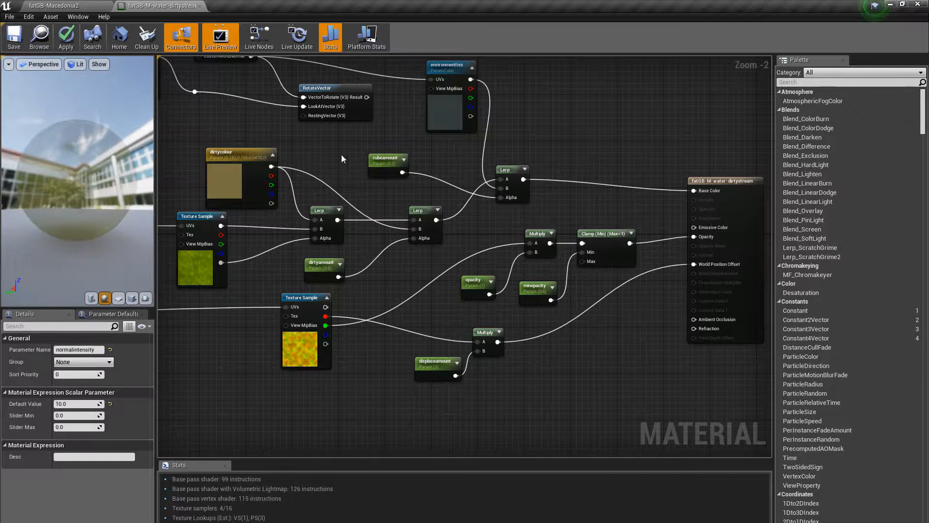
# Step: Connect the RotateVector Result to the environmenttex UVs in place of the direct Reflection Vector link, and apply the material
pyautogui.moveTo(342, 158); pyautogui.dragTo(364, 202, button='right')
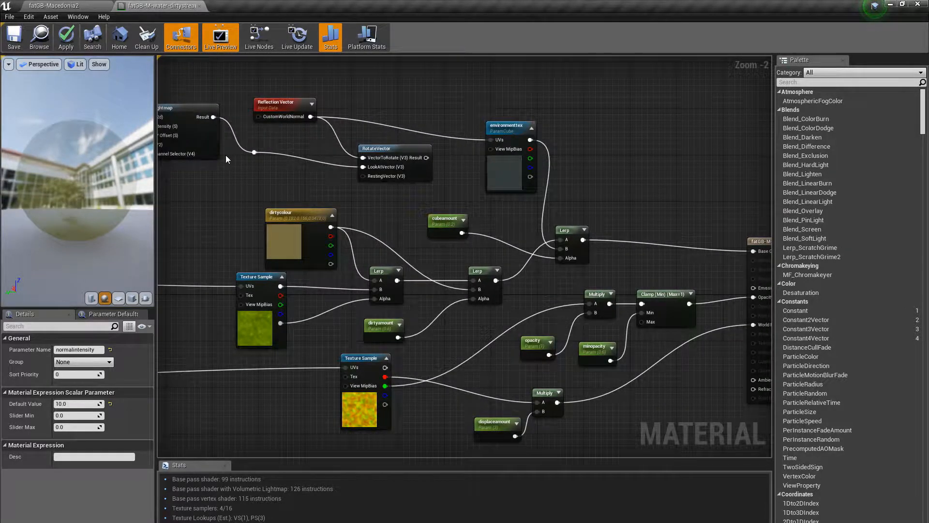
pyautogui.doubleClick(254, 152)
pyautogui.moveTo(426, 157); pyautogui.dragTo(492, 139)
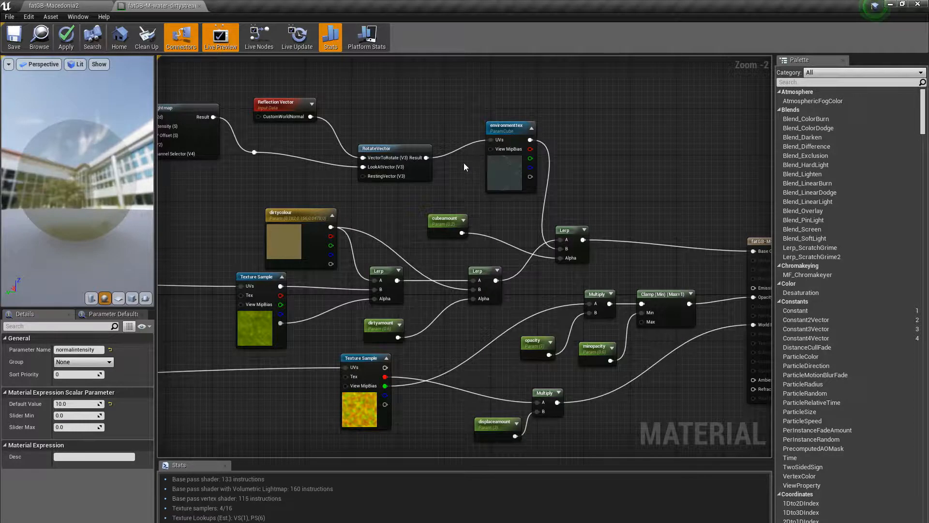
pyautogui.click(365, 98)
pyautogui.click(67, 42)
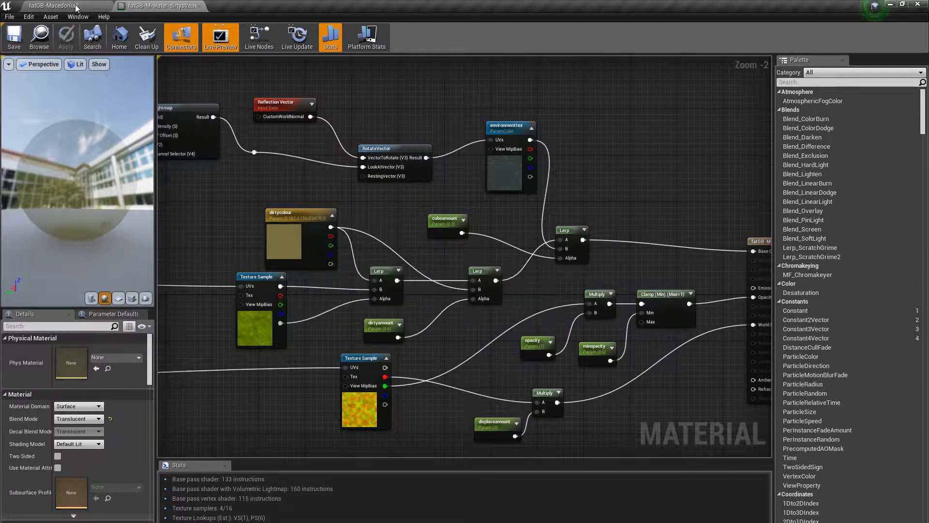
# Step: Return to the Macedonia level and inspect the water's reflections on the sheets along the ditch
pyautogui.click(70, 4)
pyautogui.moveTo(474, 295); pyautogui.dragTo(483, 247, button='right')
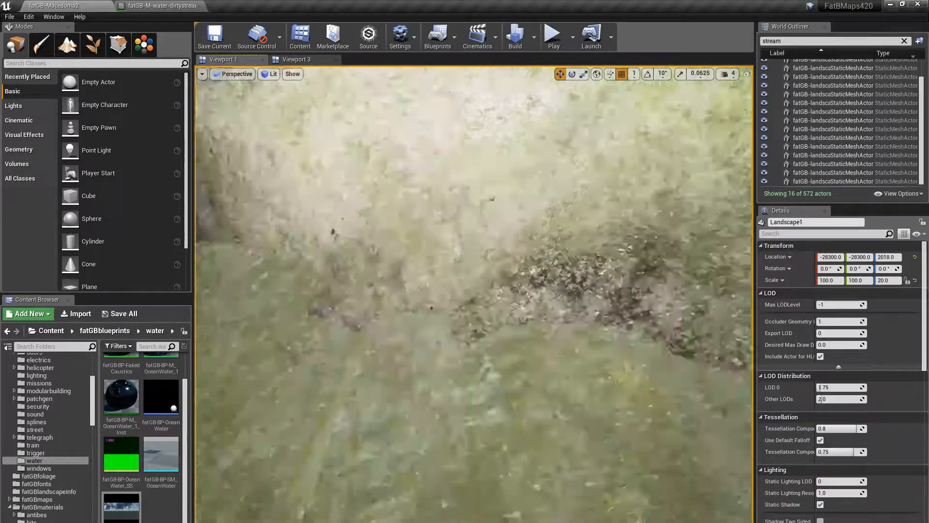
pyautogui.moveTo(474, 294); pyautogui.dragTo(465, 378, button='right')
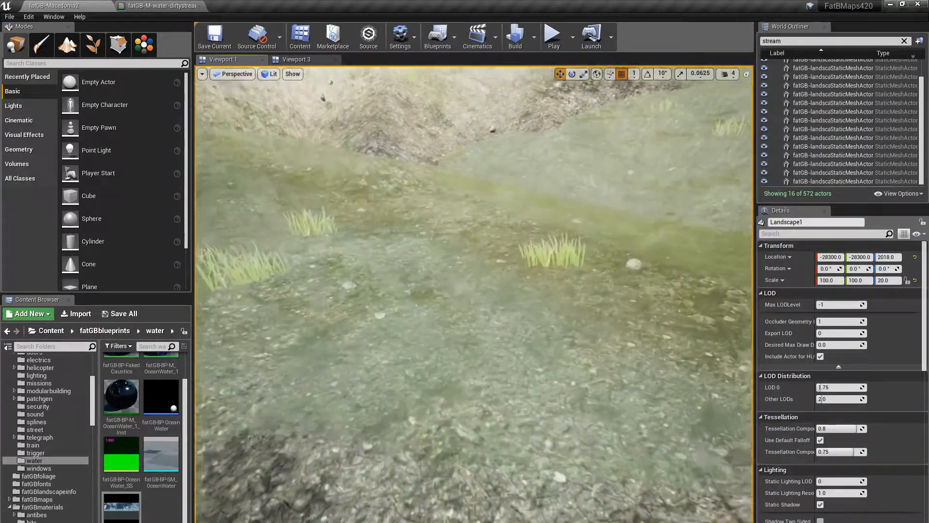
pyautogui.moveTo(491, 268); pyautogui.dragTo(385, 238, button='right')
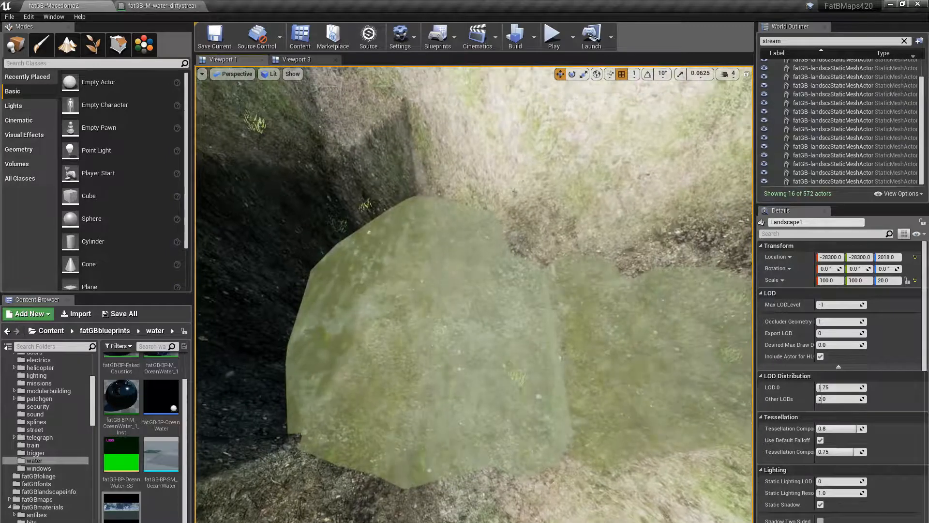
# Step: Try a Y scale of 0.6 on the stream sheet at the ditch's lower end, restoring it to 0.8
pyautogui.click(803, 182)
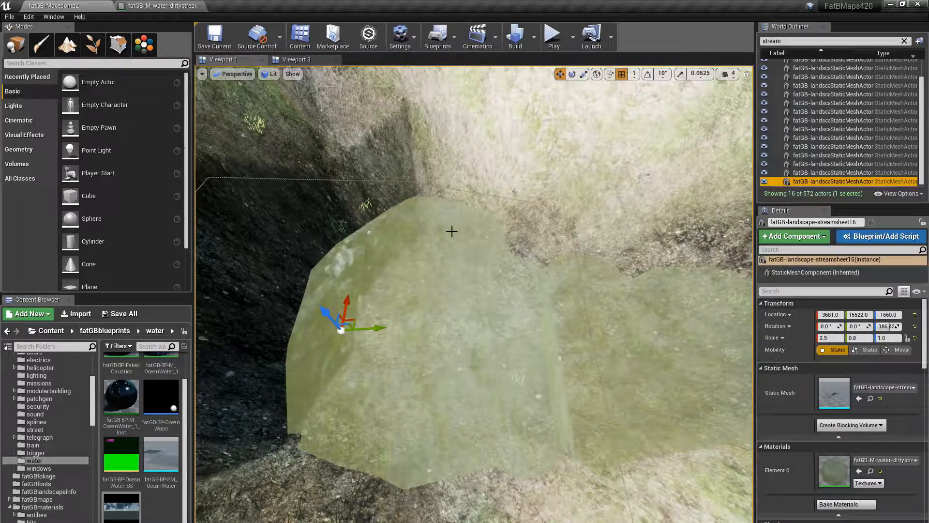
pyautogui.click(866, 338)
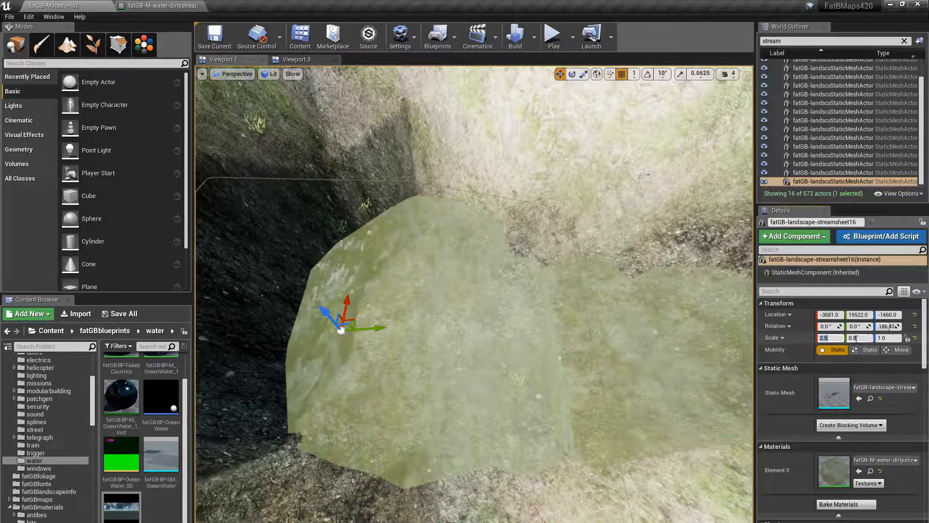
pyautogui.write('0')
pyautogui.press('Return')
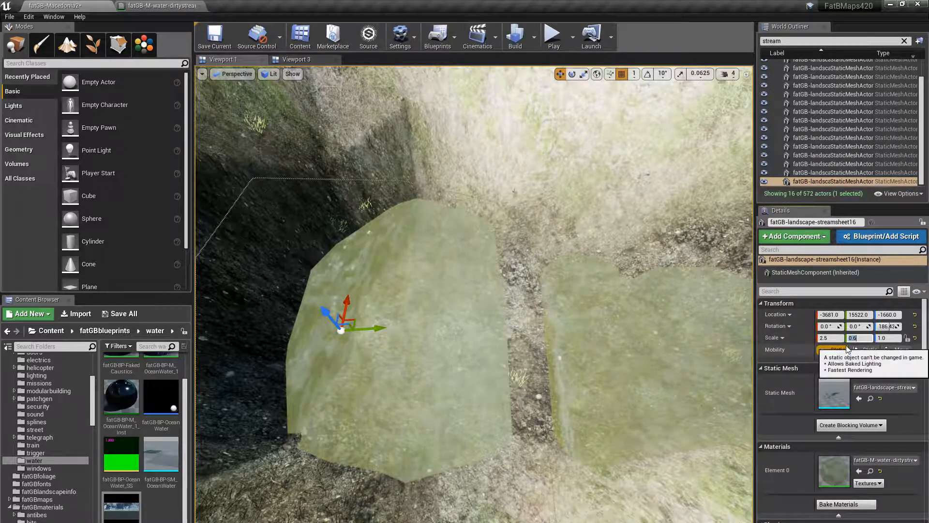
pyautogui.write('0.8')
pyautogui.press('Return')
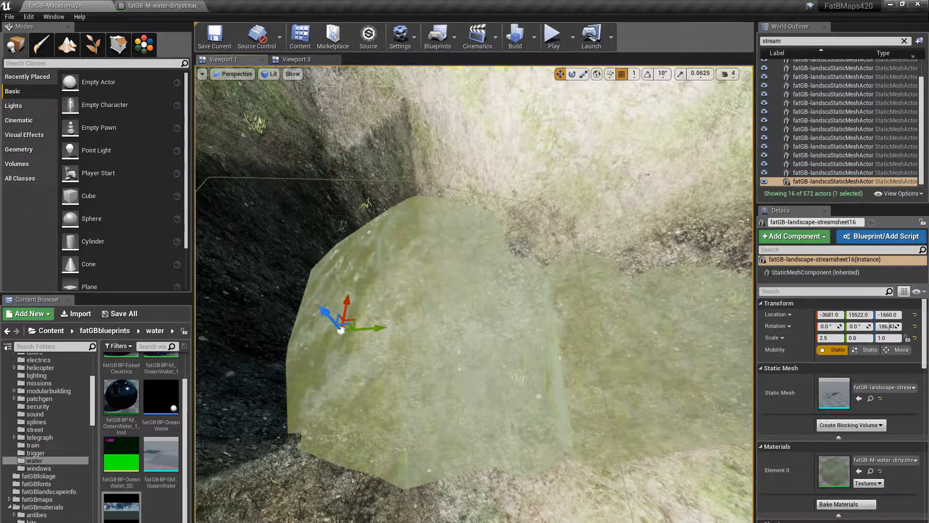
# Step: Set the Y scale of the neighbouring sheet, fatGB-landscape-streamsheet15, to 1.5
pyautogui.moveTo(474, 282); pyautogui.dragTo(595, 278, button='right')
pyautogui.click(494, 263)
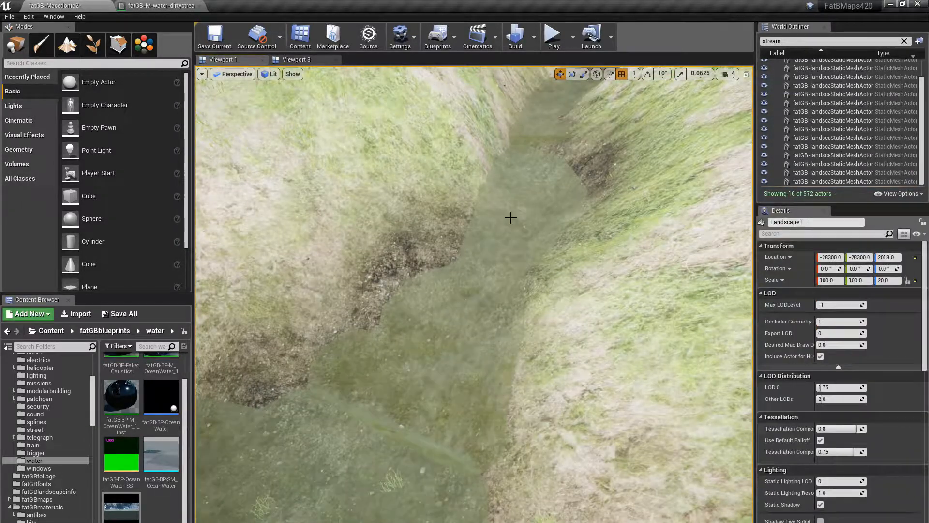
pyautogui.click(823, 172)
pyautogui.click(865, 337)
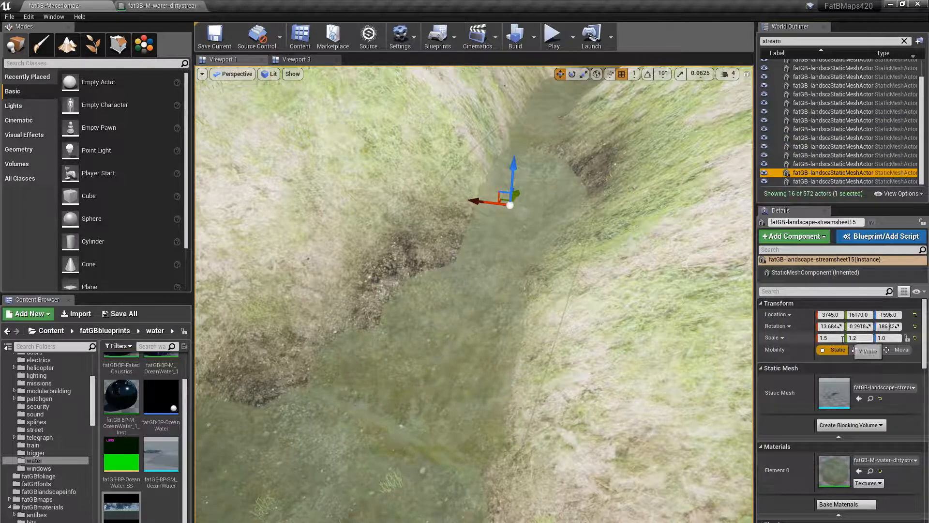
pyautogui.write('2')
pyautogui.press('Return')
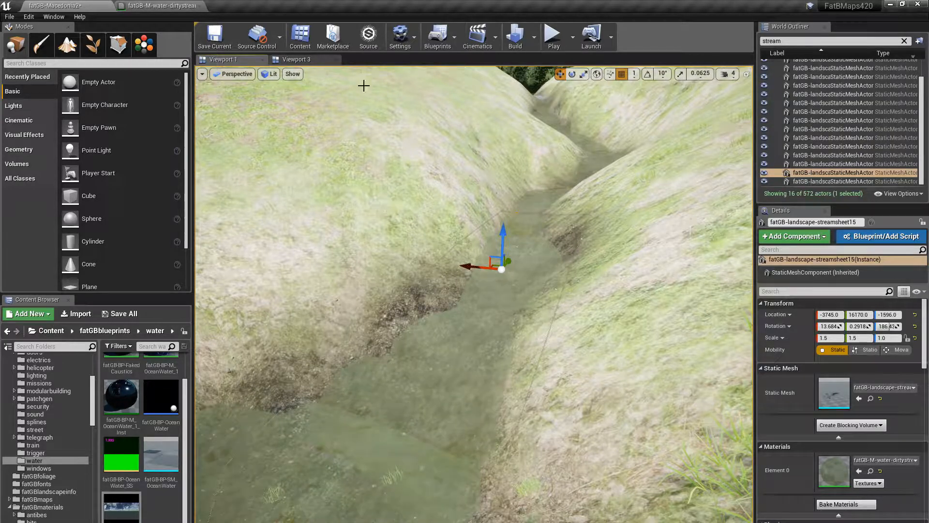
# Step: Examine the ditch and its water sheets in the Shader Complexity view mode, and return the viewport to Lit
pyautogui.click(269, 73)
pyautogui.moveTo(311, 178)
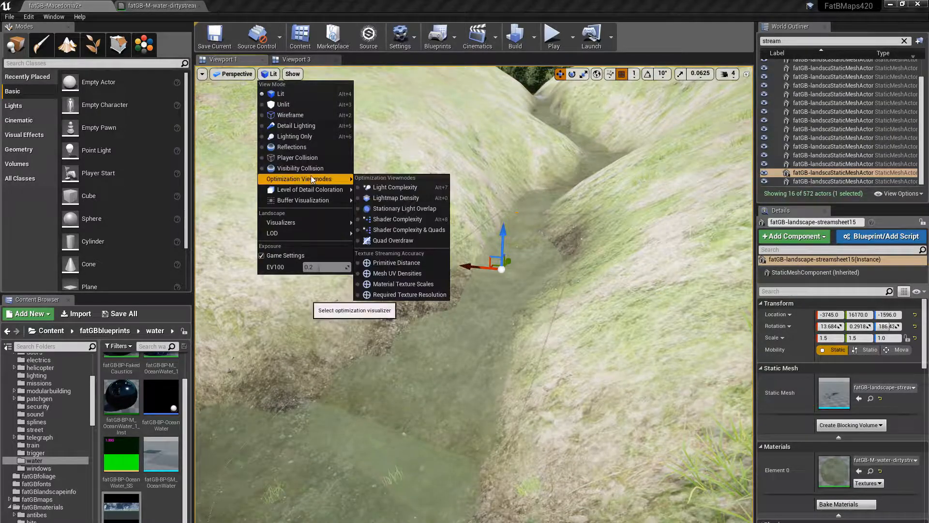
pyautogui.click(385, 219)
pyautogui.scroll(5, 473, 313)
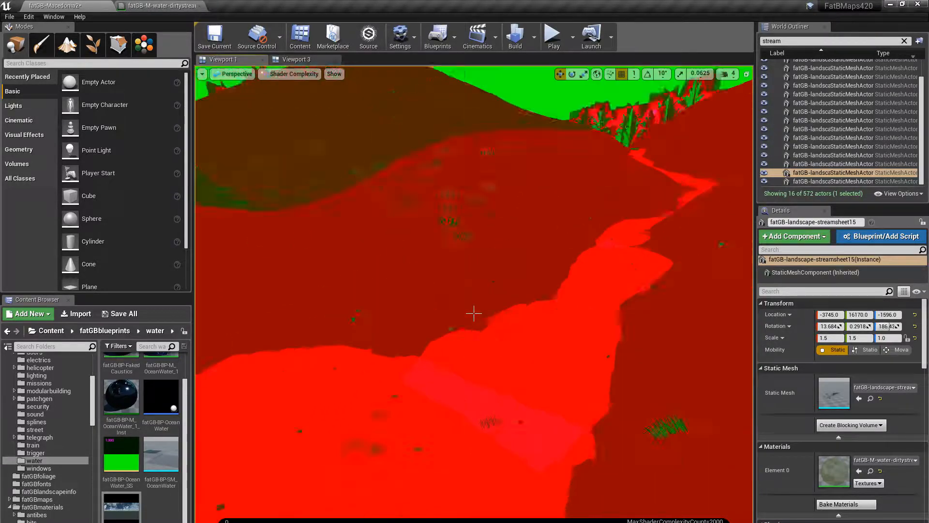
pyautogui.press('w')
pyautogui.moveTo(473, 313); pyautogui.dragTo(448, 289, button='right')
pyautogui.click(303, 75)
pyautogui.click(296, 97)
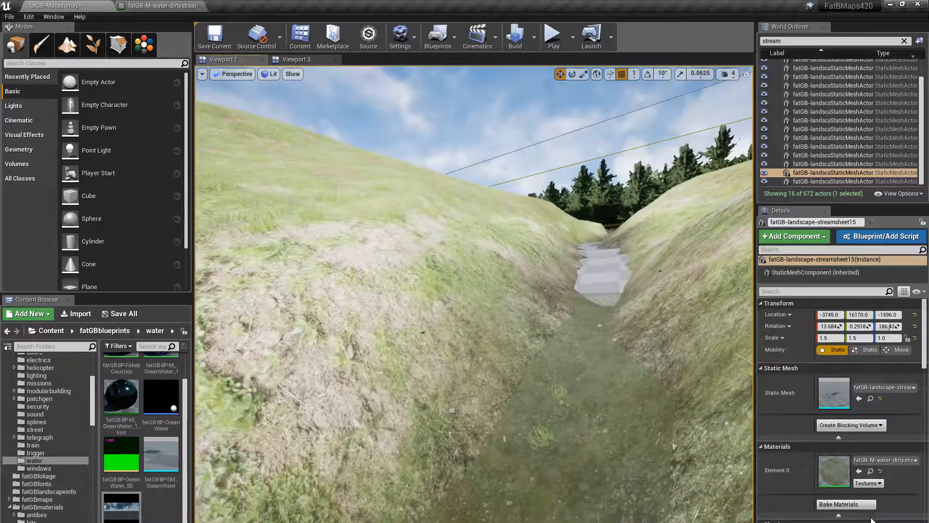
# Step: Assign the fatGB-M-water-dirtystream material to the untextured first stream sheet at the ditch's upper end and check the stream
pyautogui.click(871, 471)
pyautogui.click(605, 276)
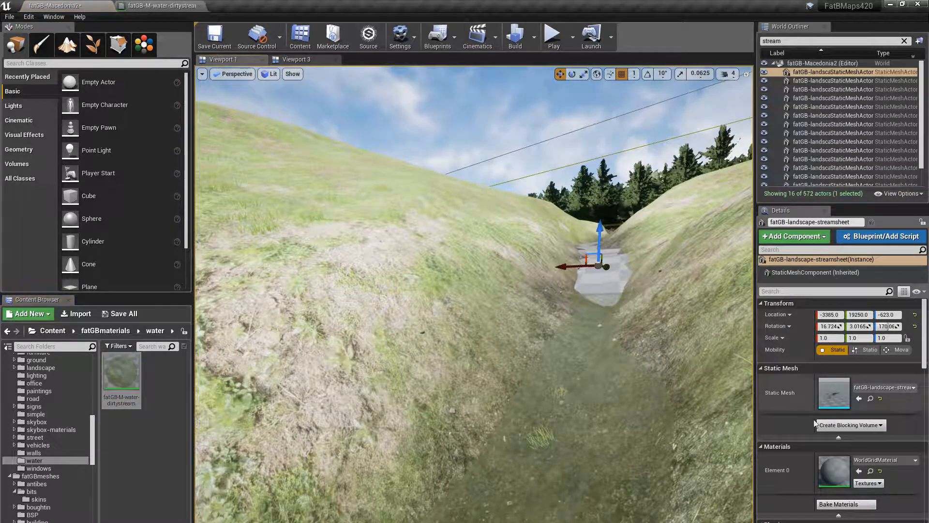
pyautogui.click(858, 470)
pyautogui.moveTo(624, 348); pyautogui.dragTo(624, 348, button='right')
pyautogui.moveTo(621, 274); pyautogui.dragTo(621, 274, button='right')
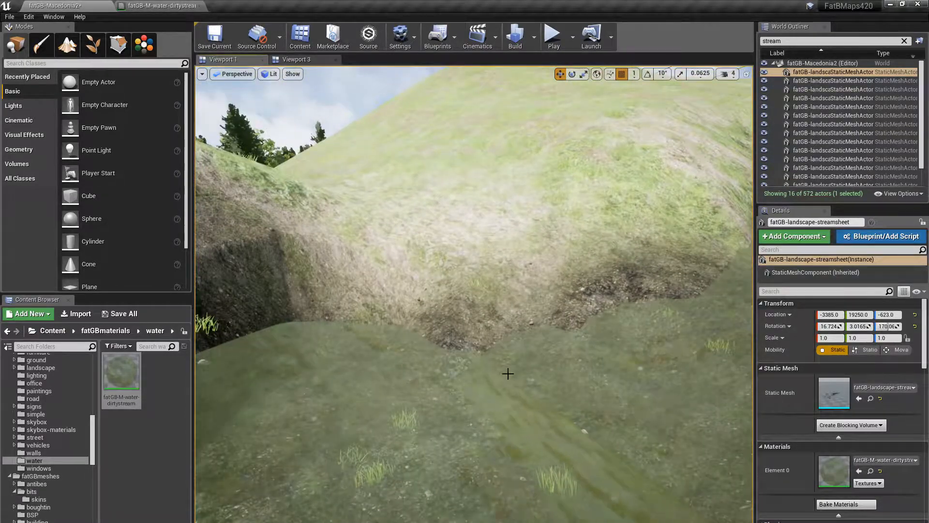
pyautogui.moveTo(439, 390); pyautogui.dragTo(442, 390, button='right')
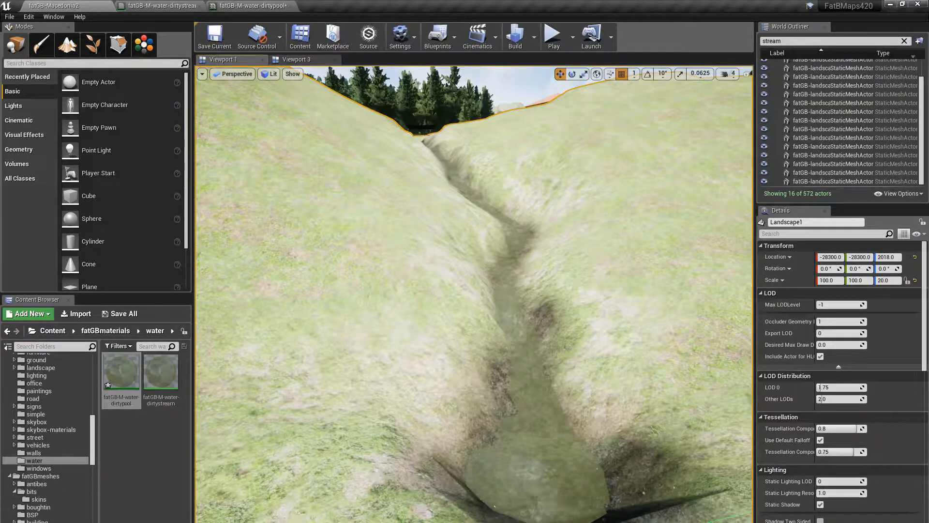
# Step: Switch to LightWave Modeler to examine the stream sheet mesh from different angles, and return to the Unreal Editor
pyautogui.hotkey('alt', 'Tab')
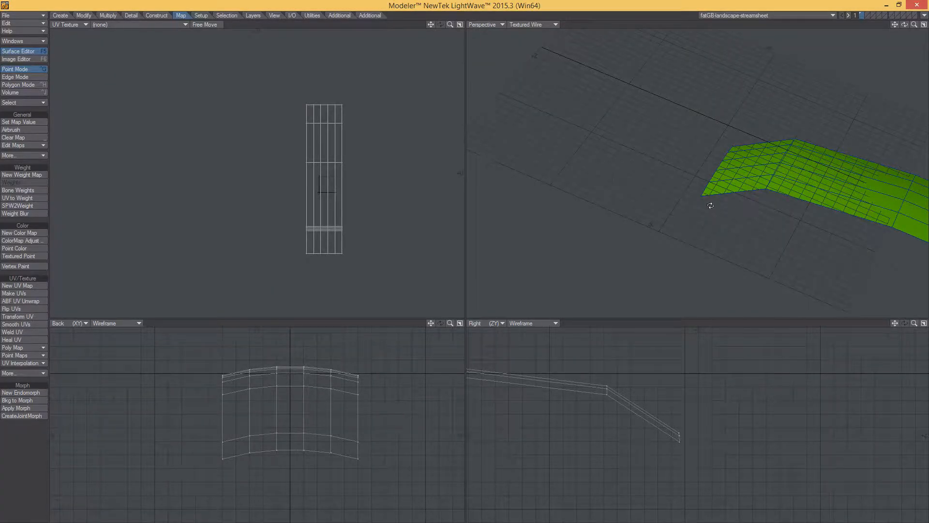
pyautogui.keyDown('alt'); pyautogui.moveTo(711, 206); pyautogui.dragTo(439, 376); pyautogui.keyUp('alt')
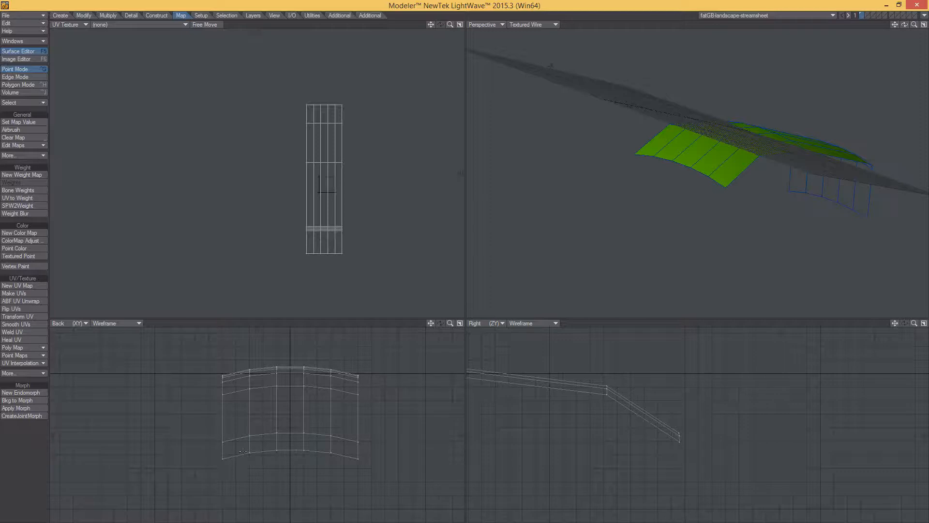
pyautogui.click(669, 522)
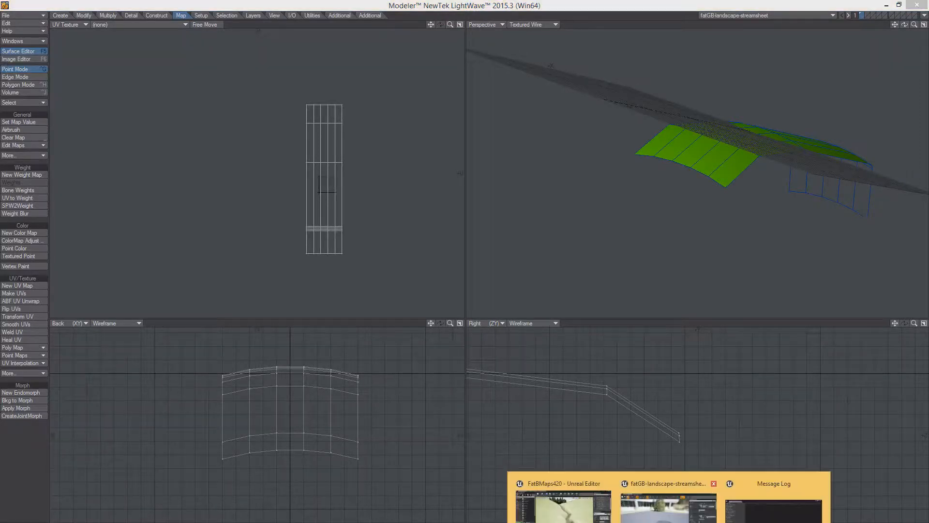
pyautogui.click(558, 509)
# Step: Touch up the ditch bed around the stream with landscape Sculpt strokes, including a lowering stroke, and go back to actor placement
pyautogui.moveTo(500, 457); pyautogui.dragTo(517, 431, button='right')
pyautogui.press('w')
pyautogui.click(68, 44)
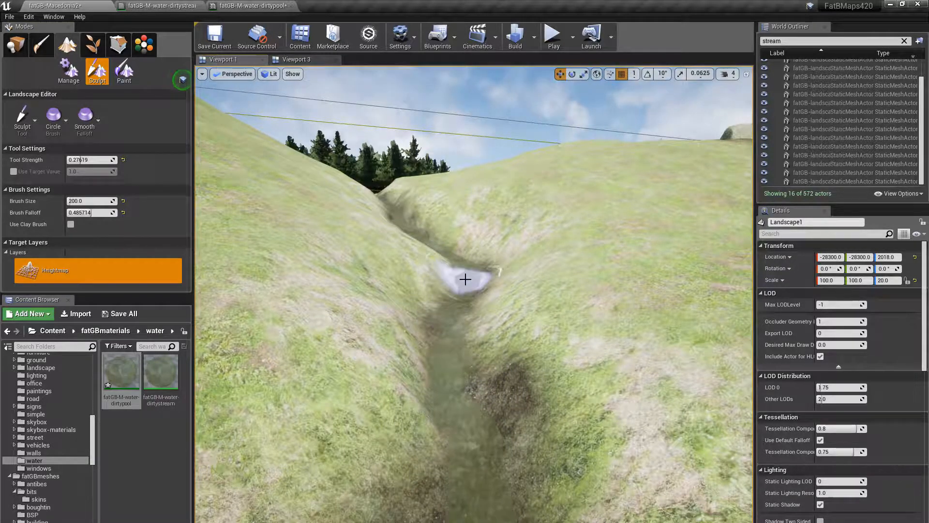
pyautogui.press('w')
pyautogui.moveTo(448, 331)
pyautogui.mouseDown(button='right')
pyautogui.moveTo(453, 309)
pyautogui.moveTo(404, 282)
pyautogui.moveTo(409, 270)
pyautogui.moveTo(429, 330)
pyautogui.mouseUp(button='right')
pyautogui.moveTo(445, 357)
pyautogui.mouseDown()
pyautogui.moveTo(438, 398)
pyautogui.moveTo(439, 325)
pyautogui.moveTo(465, 311)
pyautogui.moveTo(458, 332)
pyautogui.moveTo(467, 334)
pyautogui.mouseUp()
pyautogui.moveTo(467, 334); pyautogui.dragTo(479, 361, button='right')
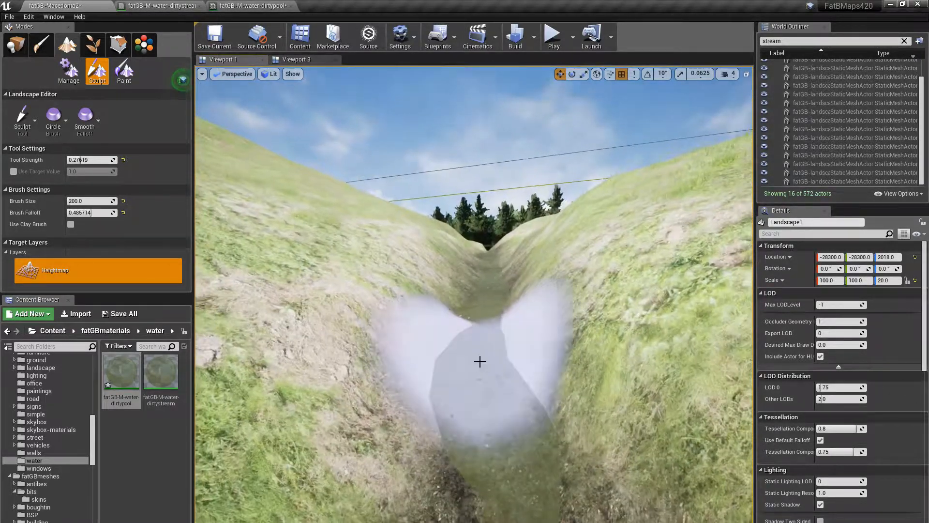
pyautogui.moveTo(479, 361)
pyautogui.keyDown('shift'); pyautogui.mouseDown()
pyautogui.moveTo(468, 405)
pyautogui.moveTo(487, 442)
pyautogui.moveTo(483, 467)
pyautogui.moveTo(495, 445)
pyautogui.moveTo(463, 449)
pyautogui.moveTo(419, 369)
pyautogui.moveTo(426, 383)
pyautogui.mouseUp(); pyautogui.keyUp('shift')
pyautogui.click(18, 54)
# Step: Save the fatGB-M-water-dirtypool material and assign it to the last stream sheet, streamsheet16, at the ditch's lower end
pyautogui.moveTo(415, 352); pyautogui.dragTo(442, 328, button='right')
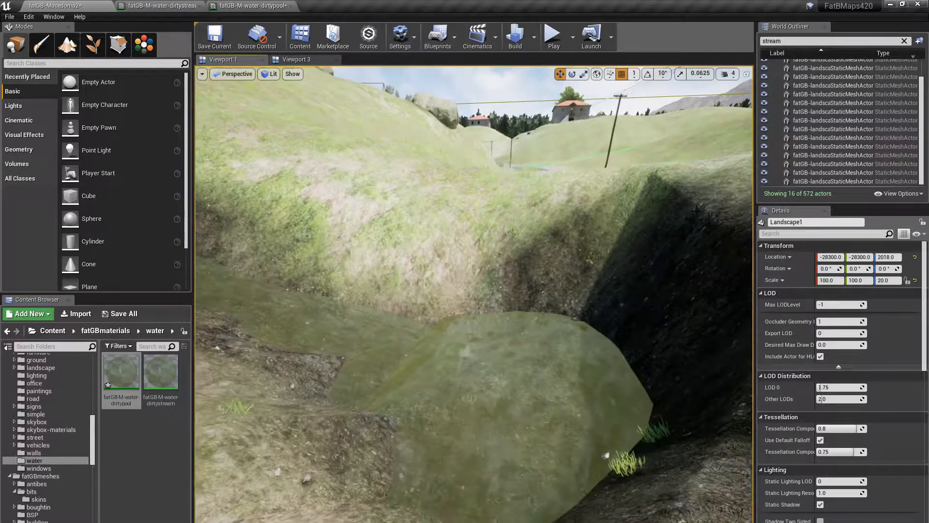
pyautogui.click(822, 181)
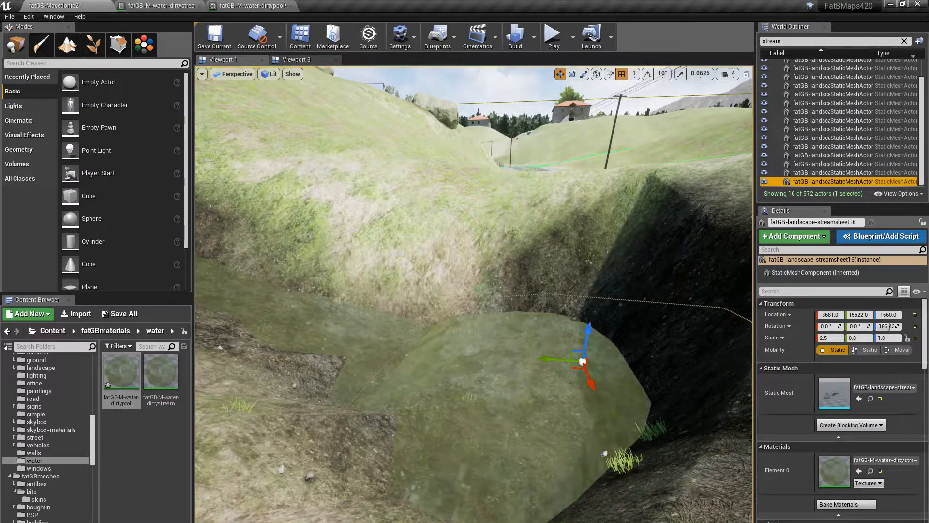
pyautogui.click(251, 6)
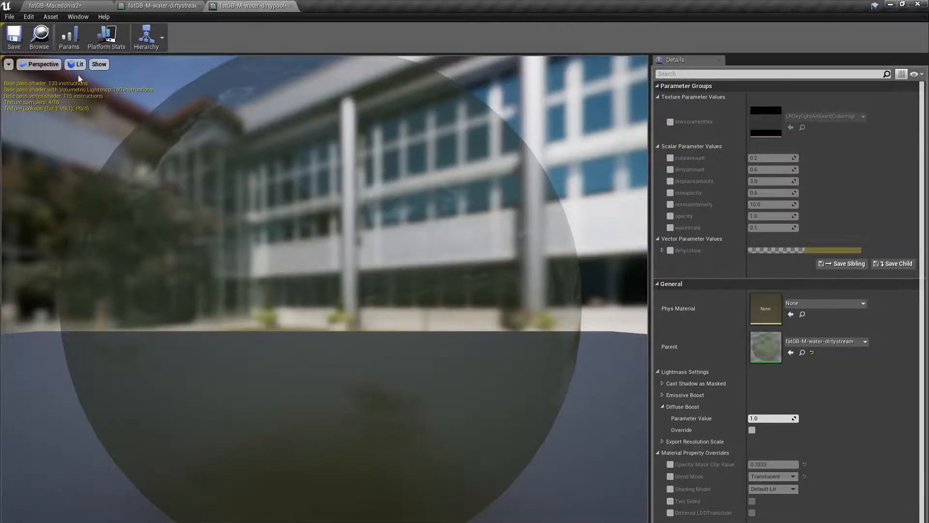
pyautogui.click(15, 40)
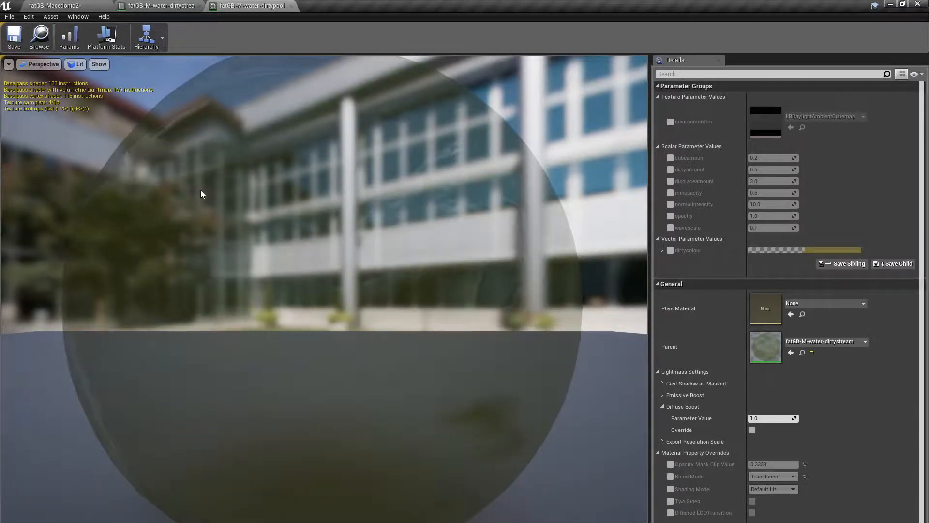
pyautogui.click(74, 6)
pyautogui.moveTo(121, 372); pyautogui.dragTo(588, 438)
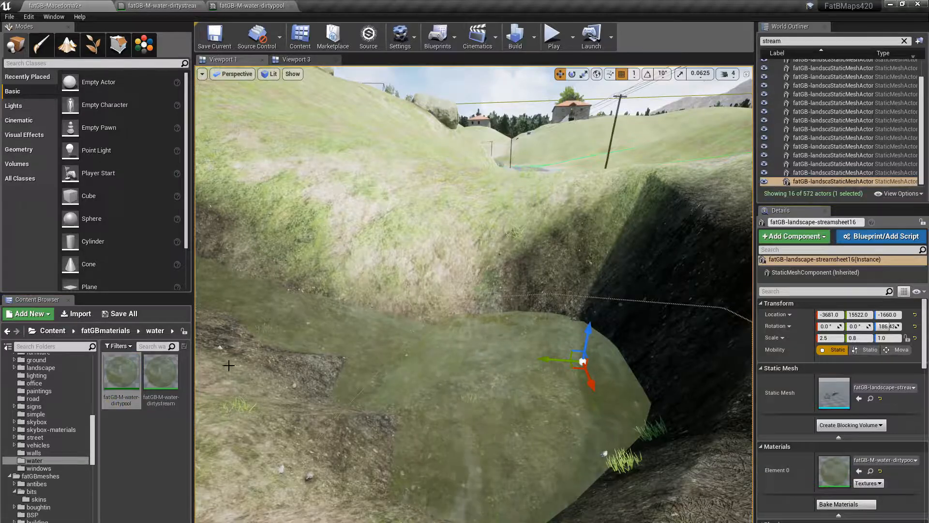
# Step: Override dirtyamount with 0.8 and wavescale with 0.03 in the fatGB-M-water-dirtypool material instance
pyautogui.click(240, 5)
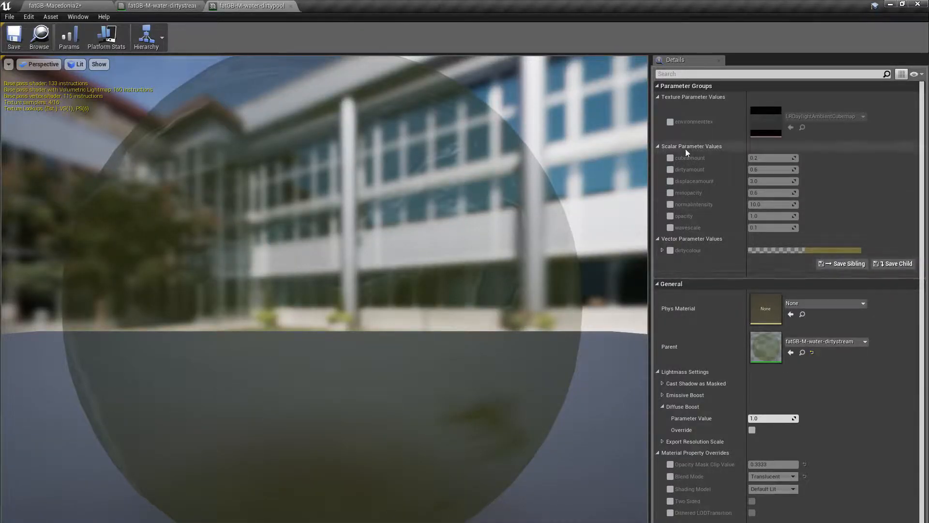
pyautogui.click(669, 170)
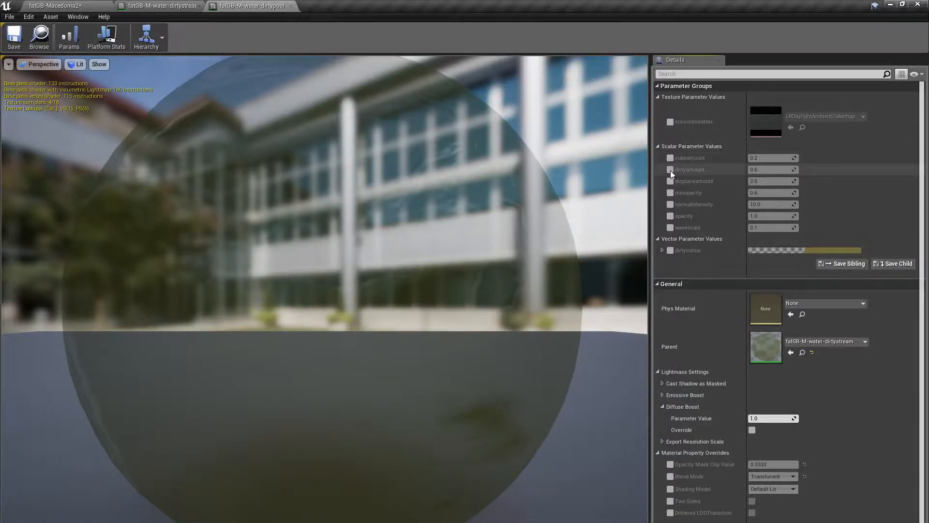
pyautogui.click(770, 169)
pyautogui.write('0.8')
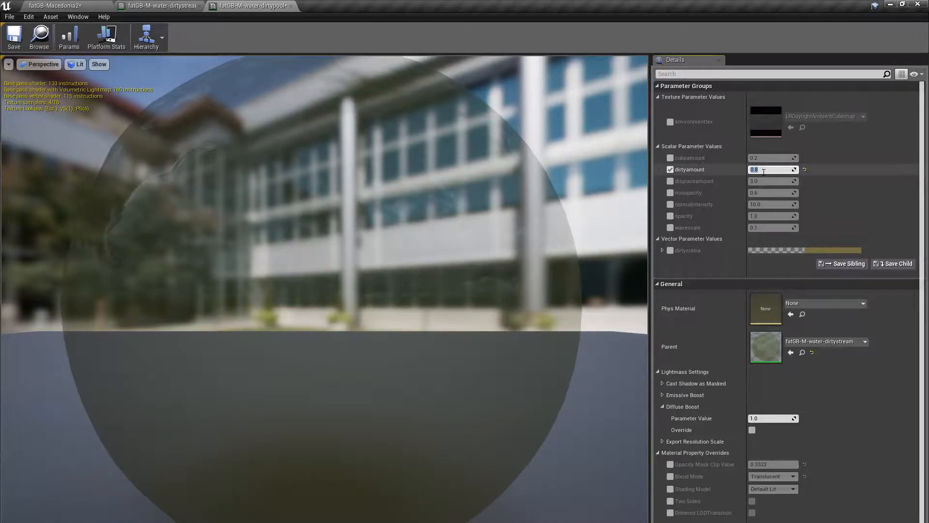
pyautogui.click(669, 228)
pyautogui.click(774, 227)
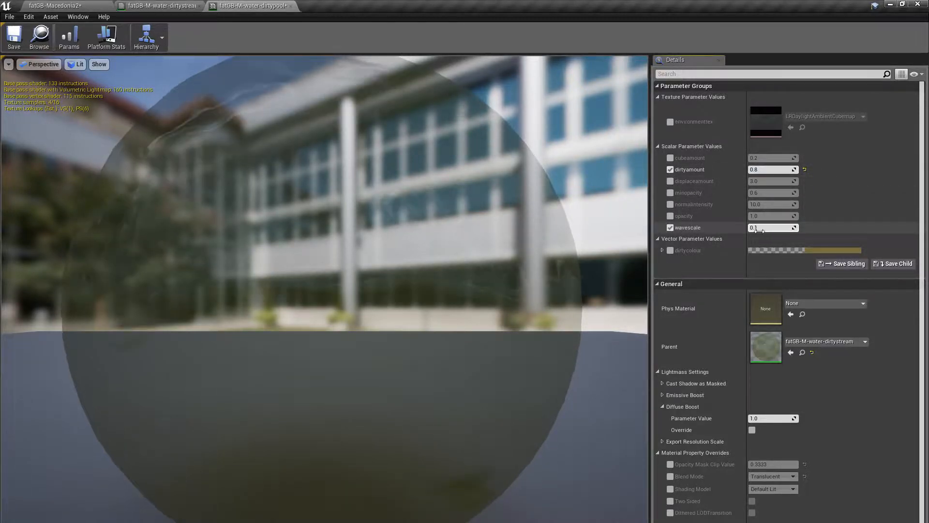
pyautogui.write('0')
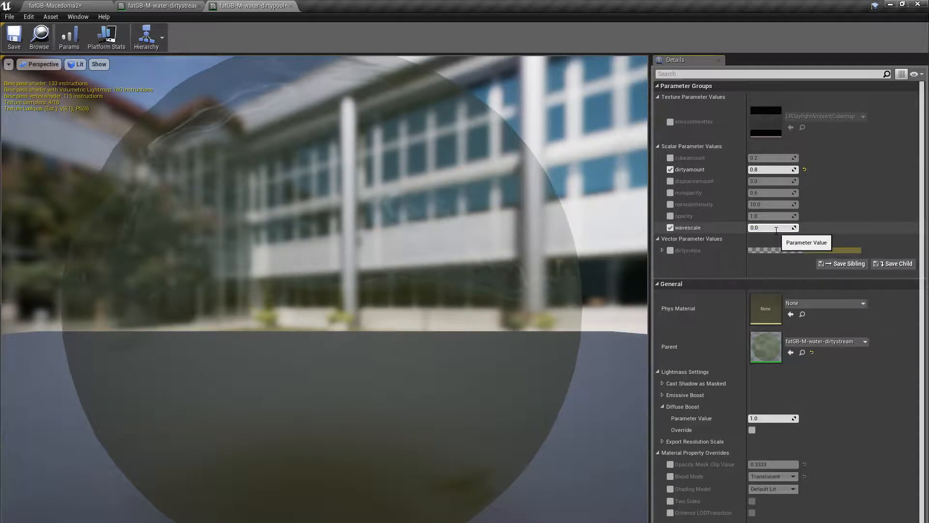
pyautogui.write('.03')
pyautogui.press('Return')
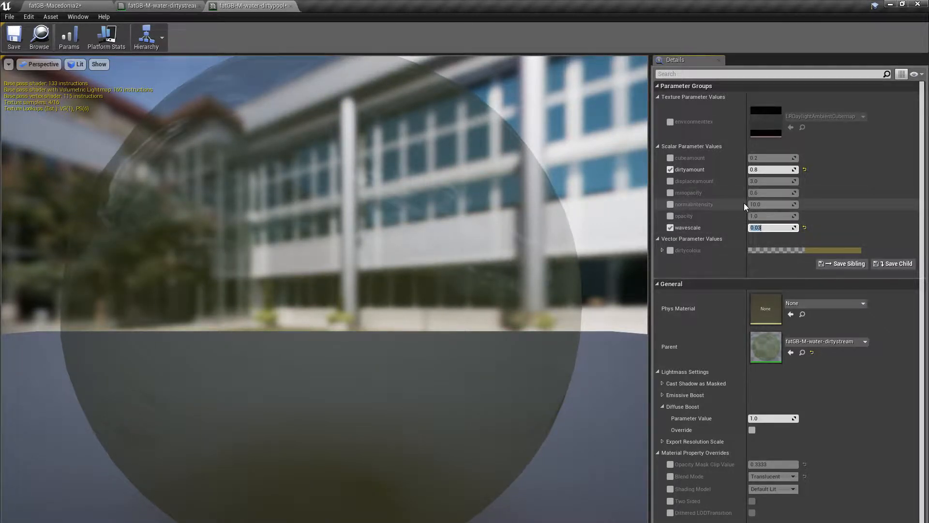
# Step: Override the dirtypool material's displaceamount with 1.0 and minopacity with 0.8
pyautogui.click(669, 181)
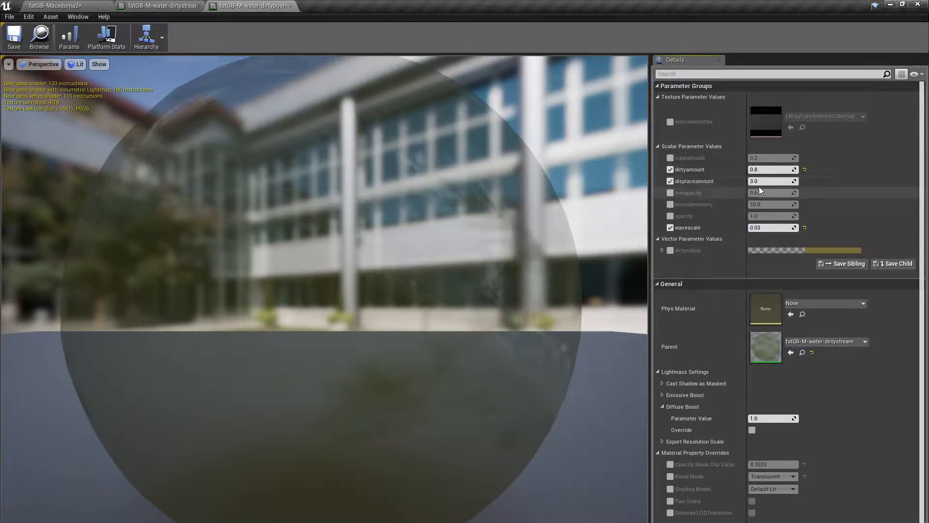
pyautogui.click(776, 181)
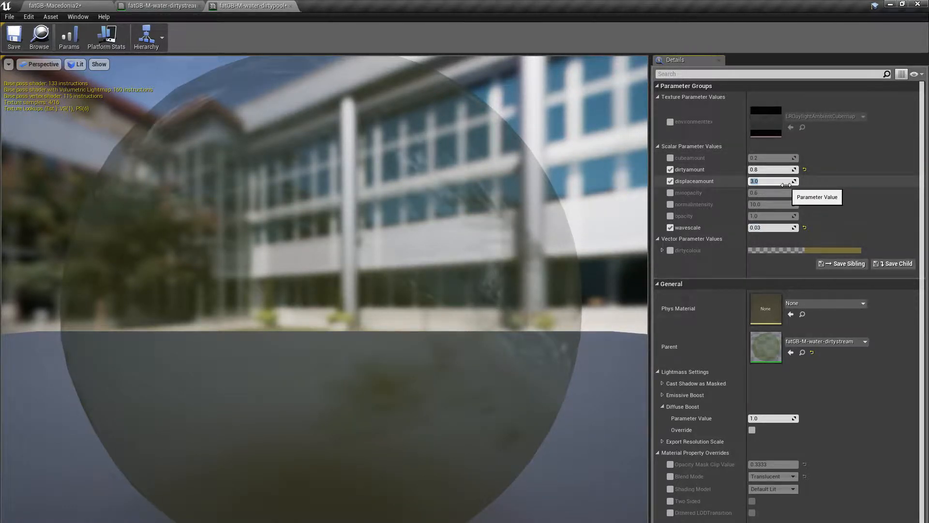
pyautogui.write('1')
pyautogui.press('Return')
pyautogui.click(670, 193)
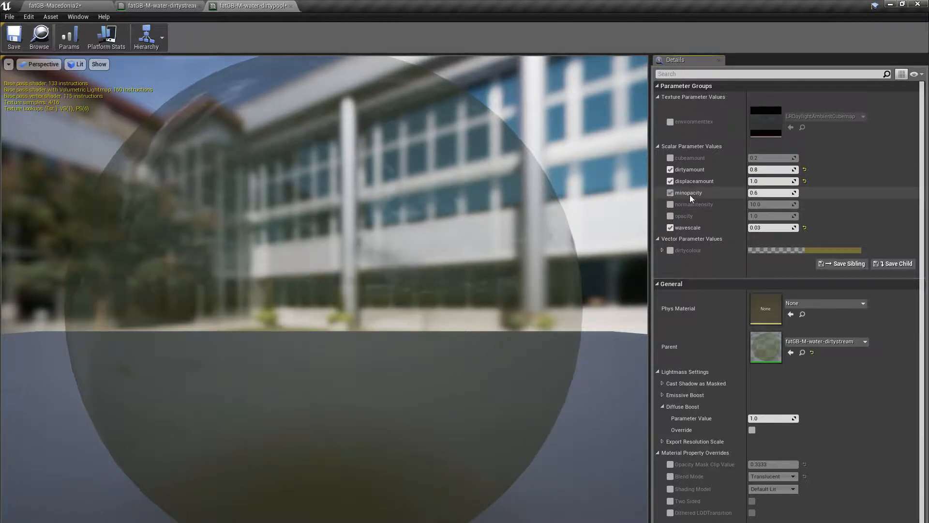
pyautogui.click(763, 194)
pyautogui.write('0.8')
pyautogui.press('Return')
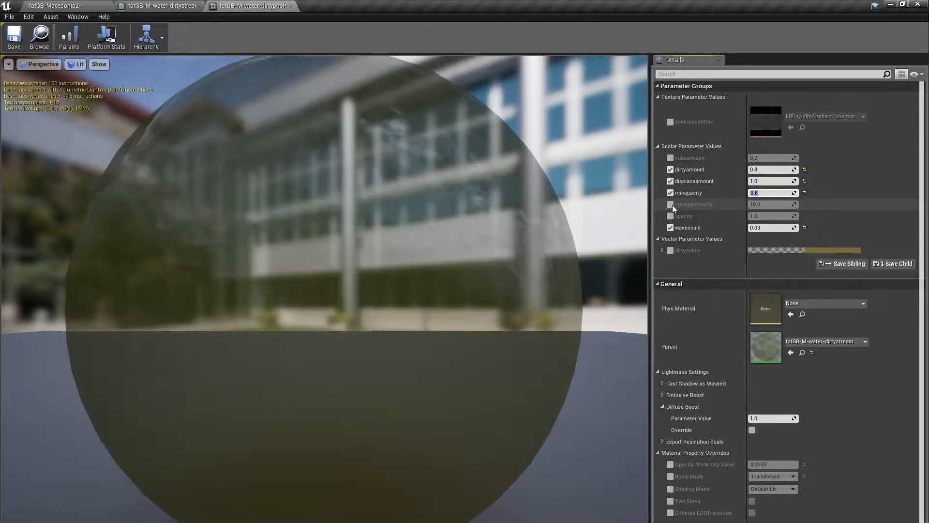
# Step: Override the dirtypool material's opacity with 1.1 and save the material instance
pyautogui.click(669, 216)
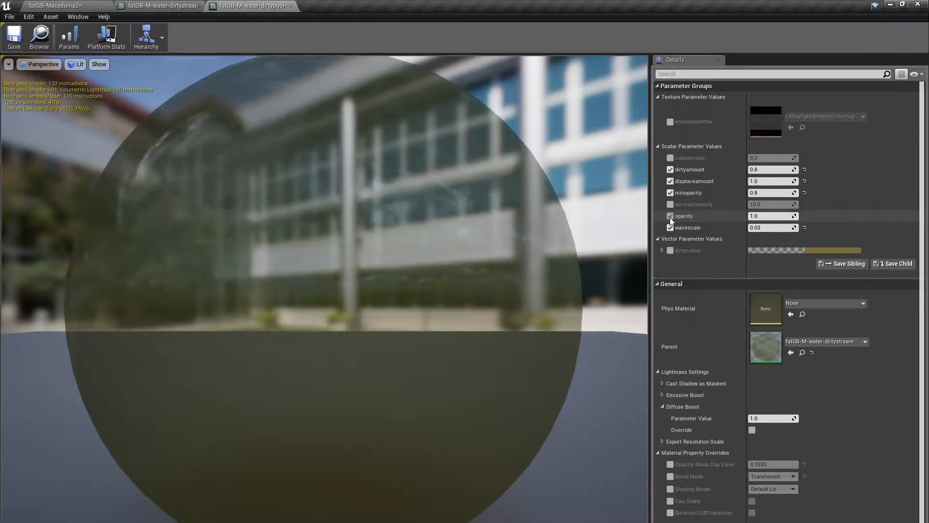
pyautogui.click(768, 218)
pyautogui.write('1.1')
pyautogui.press('Return')
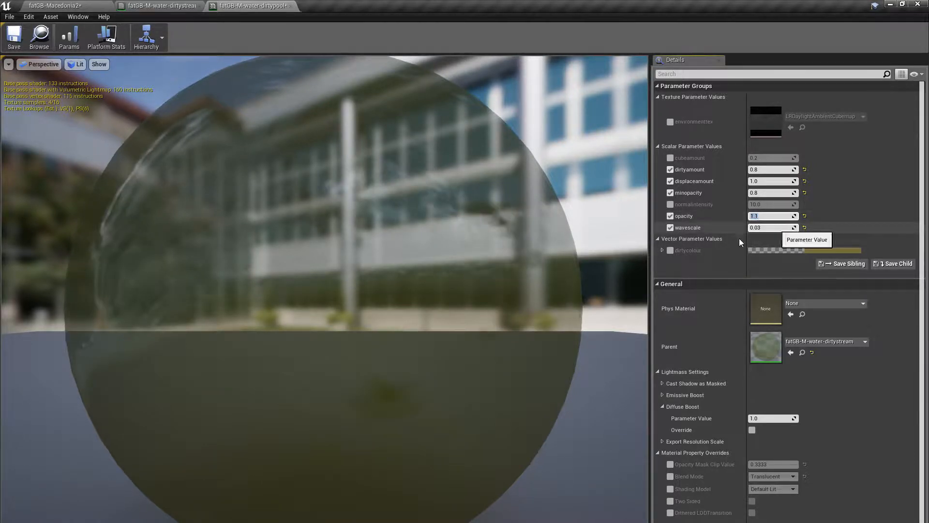
pyautogui.click(14, 45)
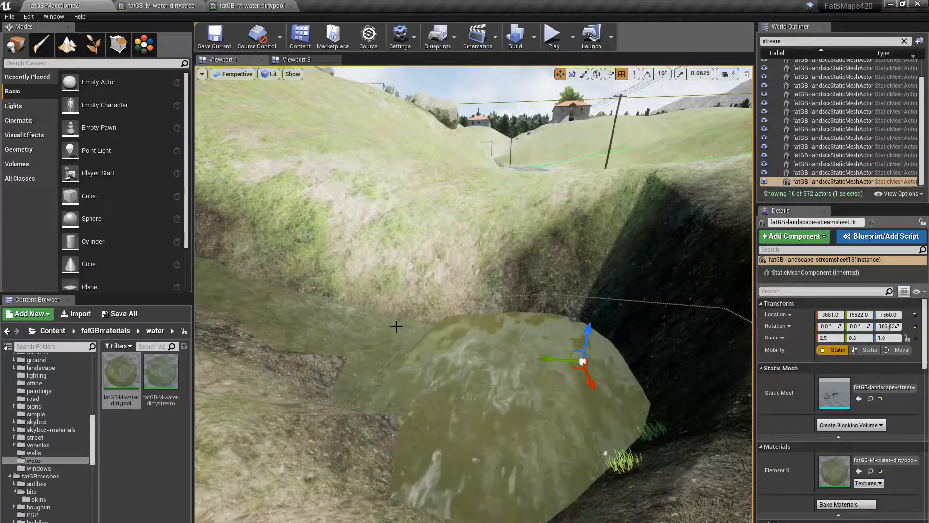
# Step: Move the end pool's water sheet along Y to about 15736 and set its Y scale to 1.0
pyautogui.moveTo(397, 326); pyautogui.dragTo(368, 317, button='right')
pyautogui.moveTo(472, 379)
pyautogui.mouseDown(button='right')
pyautogui.moveTo(532, 375)
pyautogui.moveTo(473, 379)
pyautogui.mouseUp(button='right')
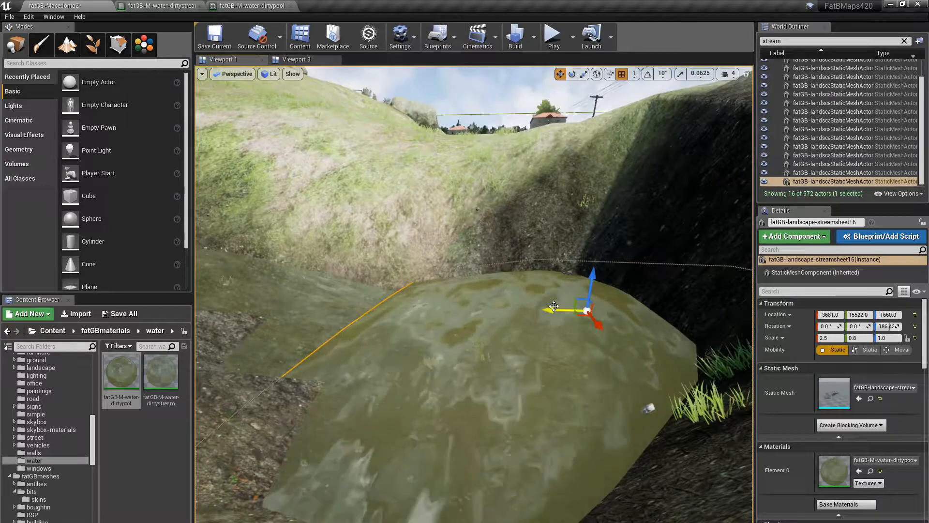
pyautogui.moveTo(489, 313); pyautogui.dragTo(340, 328)
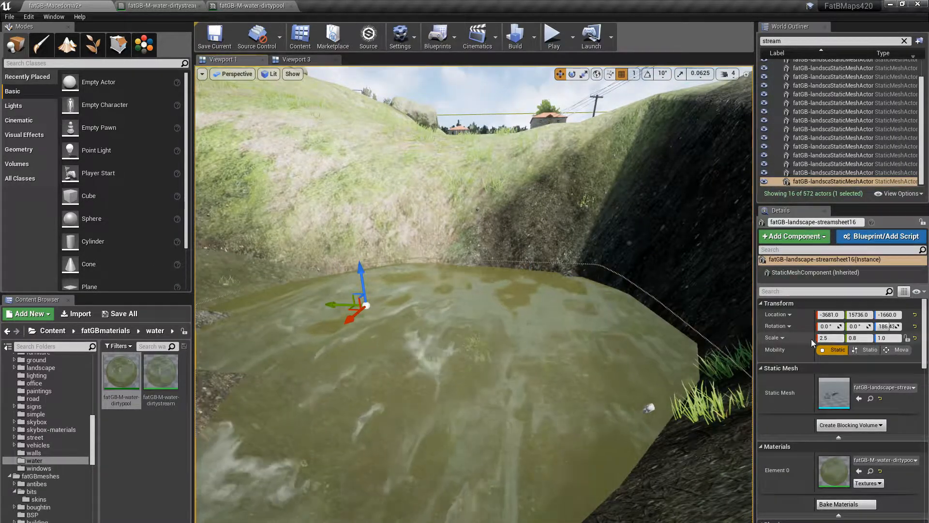
pyautogui.click(860, 338)
pyautogui.write('1')
pyautogui.press('Return')
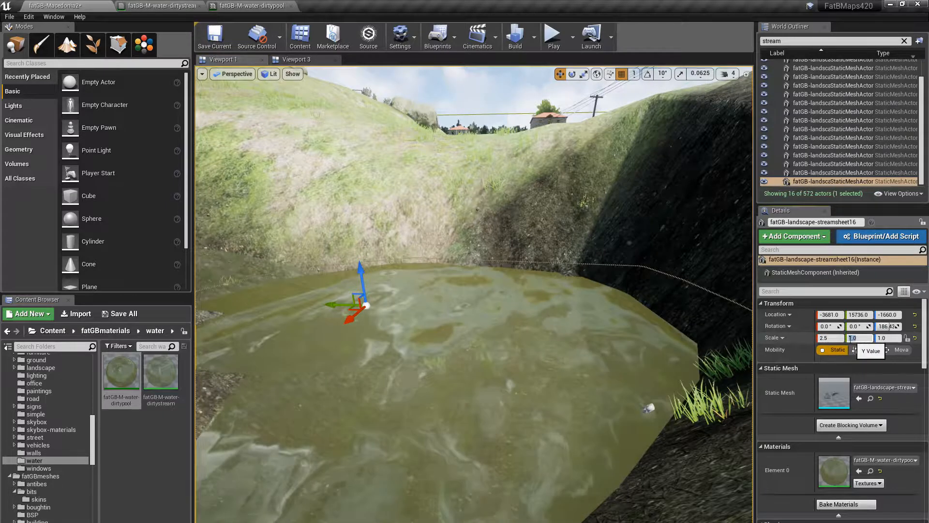
# Step: Set the pool sheet's Y scale to 1.5 and reposition it to about Y 15727, Z -1679 in the ditch end
pyautogui.moveTo(495, 341)
pyautogui.mouseDown(button='right')
pyautogui.moveTo(475, 368)
pyautogui.moveTo(495, 341)
pyautogui.mouseUp(button='right')
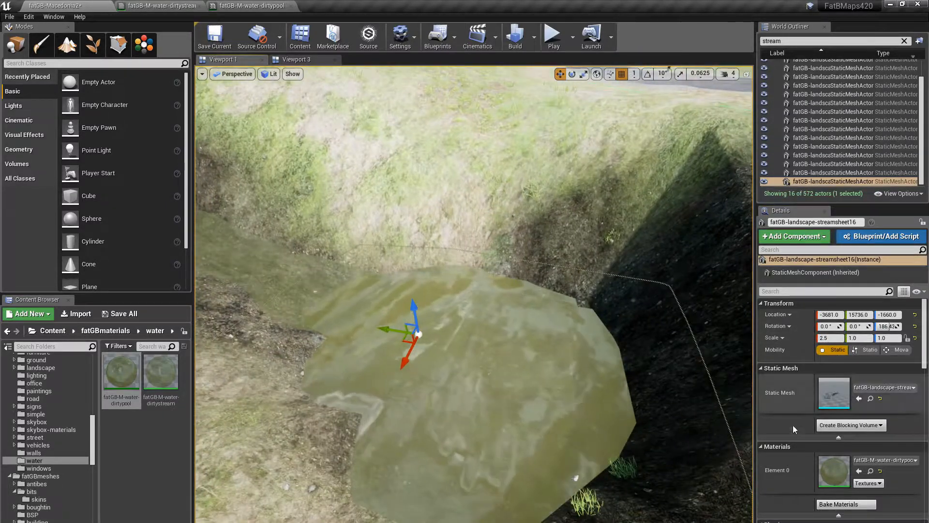
pyautogui.write('1.5')
pyautogui.press('Return')
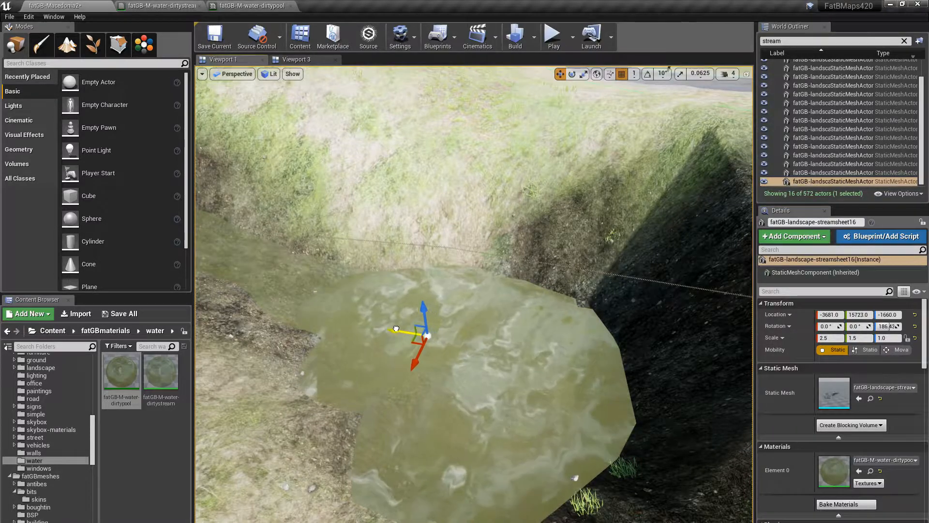
pyautogui.moveTo(395, 329); pyautogui.dragTo(390, 328)
pyautogui.moveTo(390, 328)
pyautogui.mouseDown(button='right')
pyautogui.moveTo(285, 334)
pyautogui.moveTo(402, 335)
pyautogui.mouseUp(button='right')
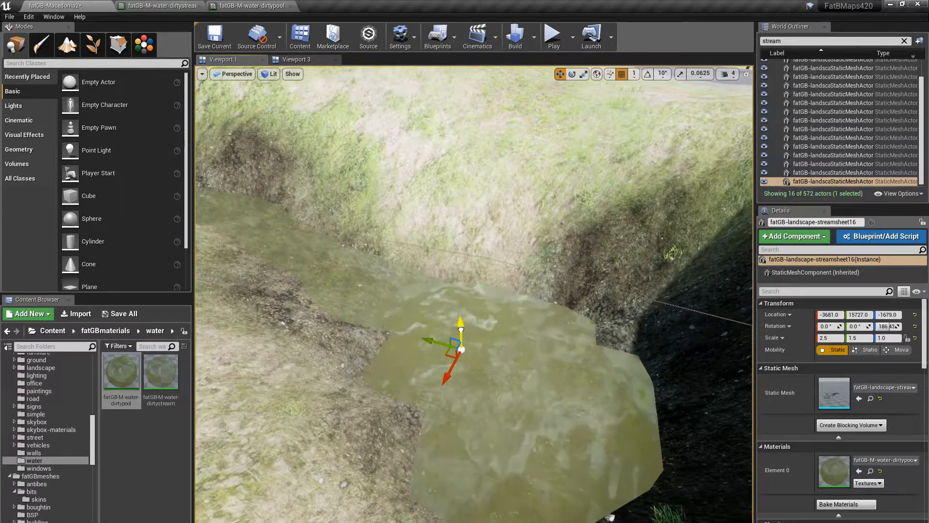
pyautogui.moveTo(533, 381); pyautogui.dragTo(582, 377, button='right')
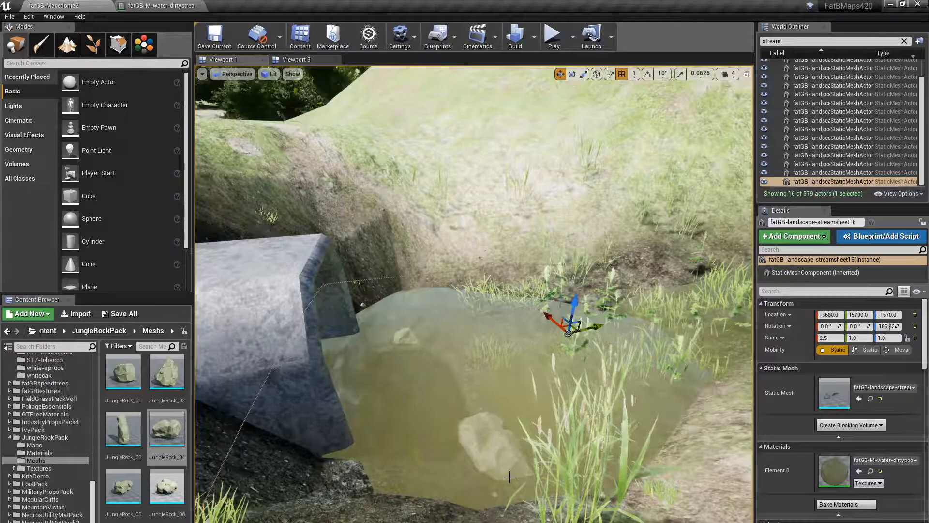
# Step: Examine the end pool by the culvert pipe and follow the stream through the planted ditch
pyautogui.moveTo(466, 460); pyautogui.dragTo(455, 440, button='right')
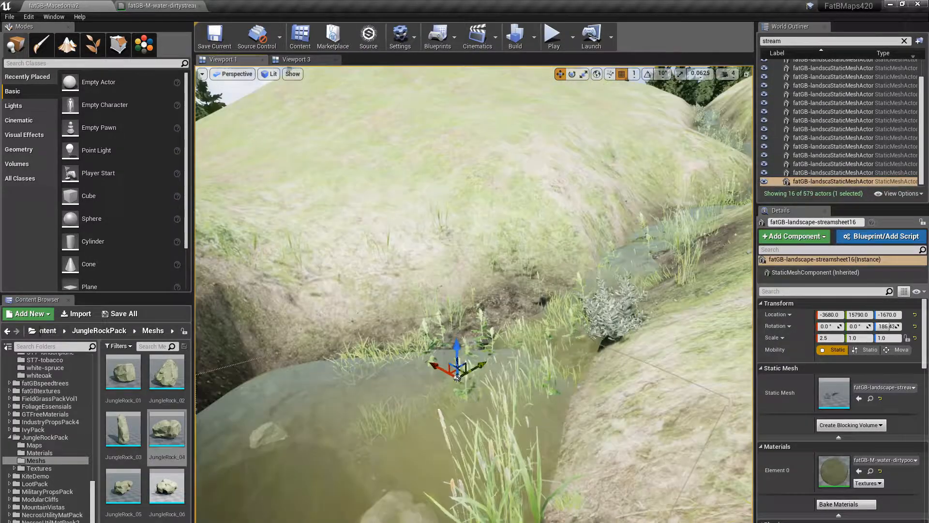
pyautogui.moveTo(474, 295); pyautogui.dragTo(440, 301, button='right')
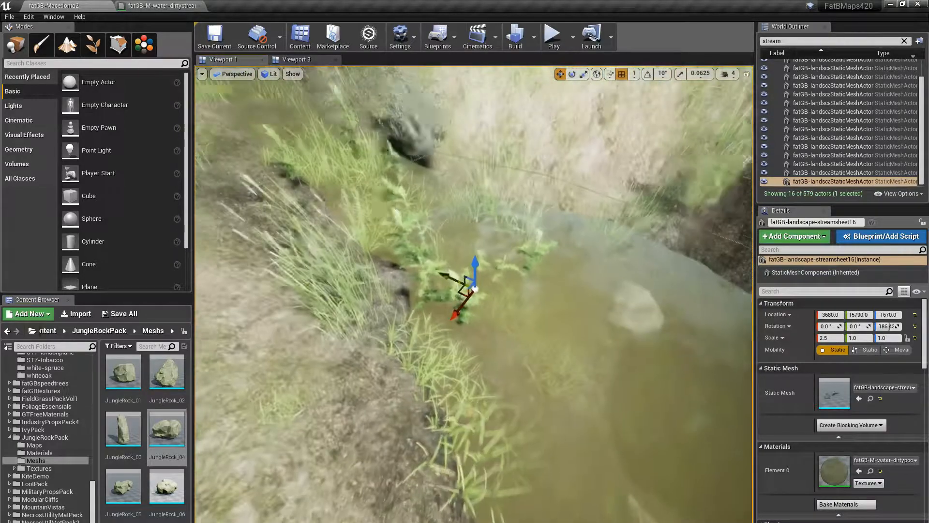
pyautogui.moveTo(474, 294); pyautogui.dragTo(478, 172, button='right')
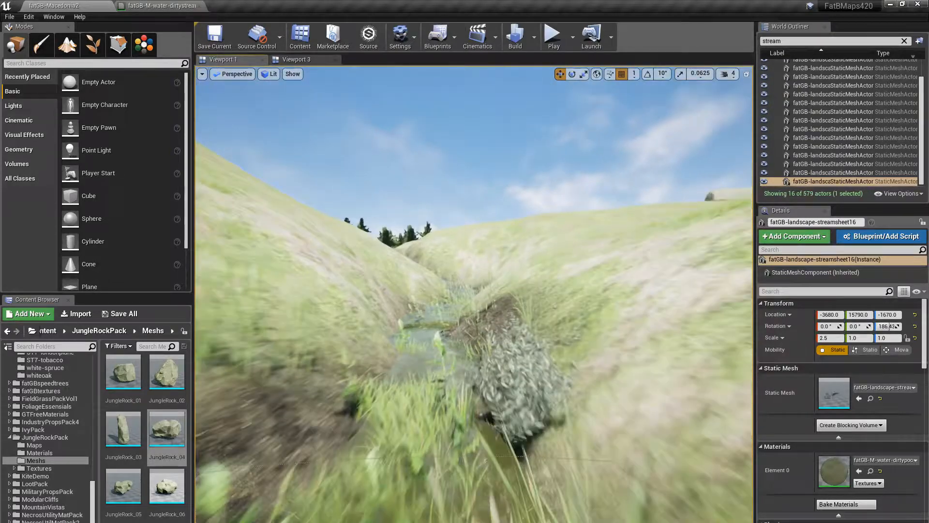
pyautogui.moveTo(474, 294); pyautogui.dragTo(474, 273, button='right')
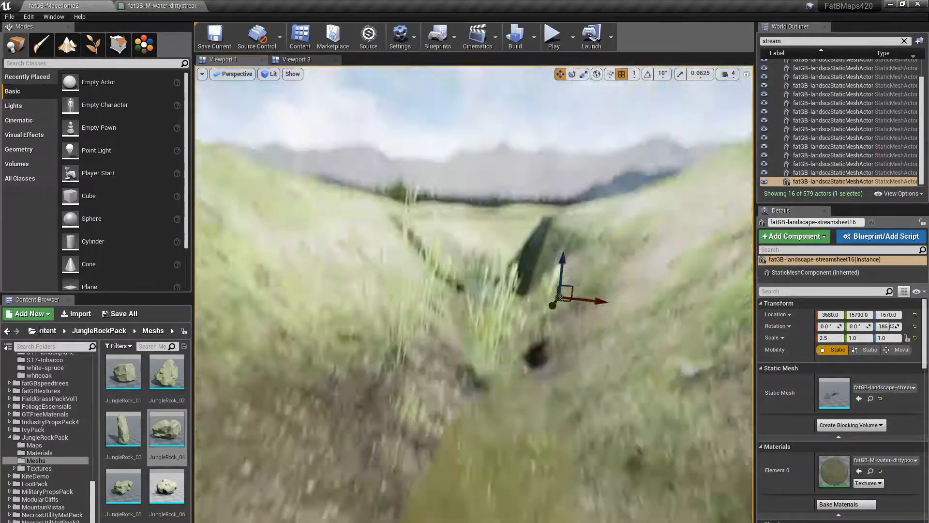
pyautogui.moveTo(474, 293); pyautogui.dragTo(474, 240, button='right')
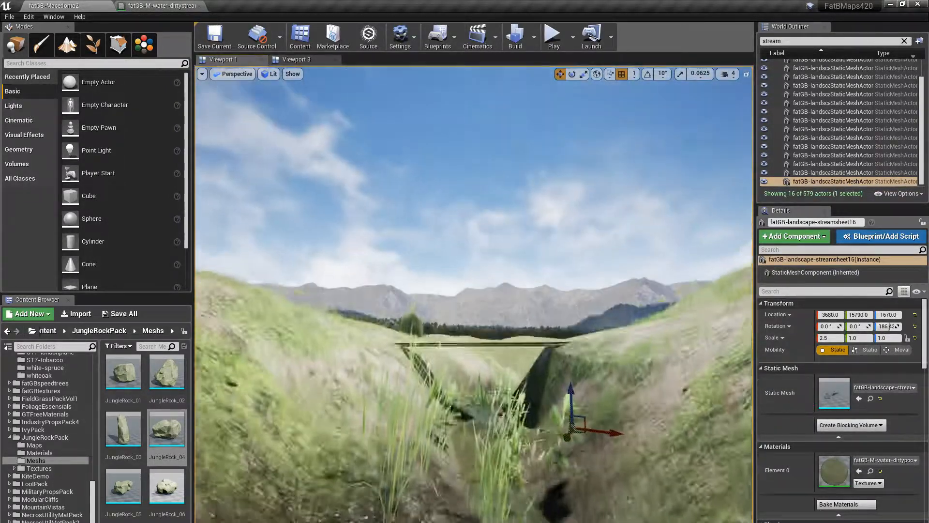
pyautogui.press('w')
pyautogui.moveTo(474, 294); pyautogui.dragTo(513, 294, button='right')
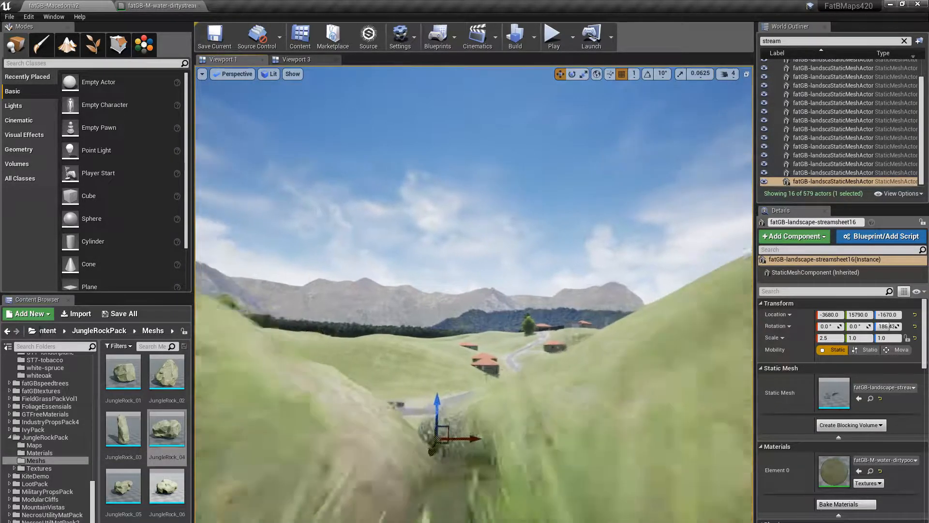
pyautogui.press('s')
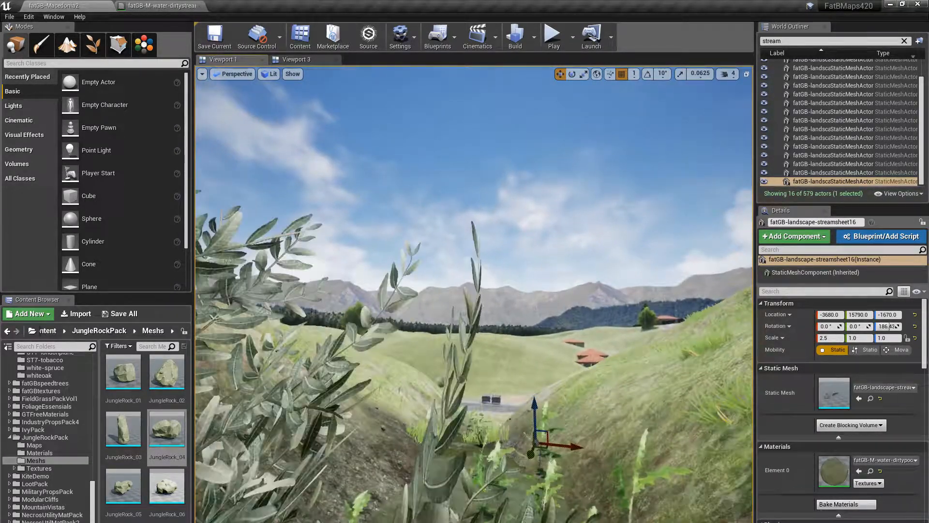
pyautogui.press('w')
pyautogui.moveTo(474, 294); pyautogui.dragTo(576, 390, button='right')
pyautogui.press('w')
pyautogui.press('w')
pyautogui.press('w')
pyautogui.press('w')
pyautogui.press('w')
pyautogui.press('w')
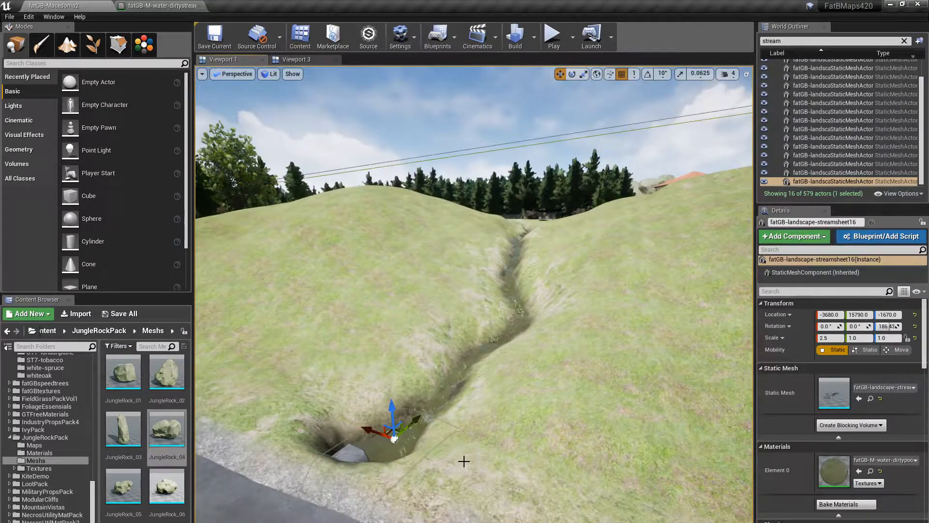
# Step: Turn on game view and examine the whole ditch and its stream from the road
pyautogui.press('g')
pyautogui.moveTo(463, 450); pyautogui.dragTo(492, 436, button='right')
pyautogui.press('a')
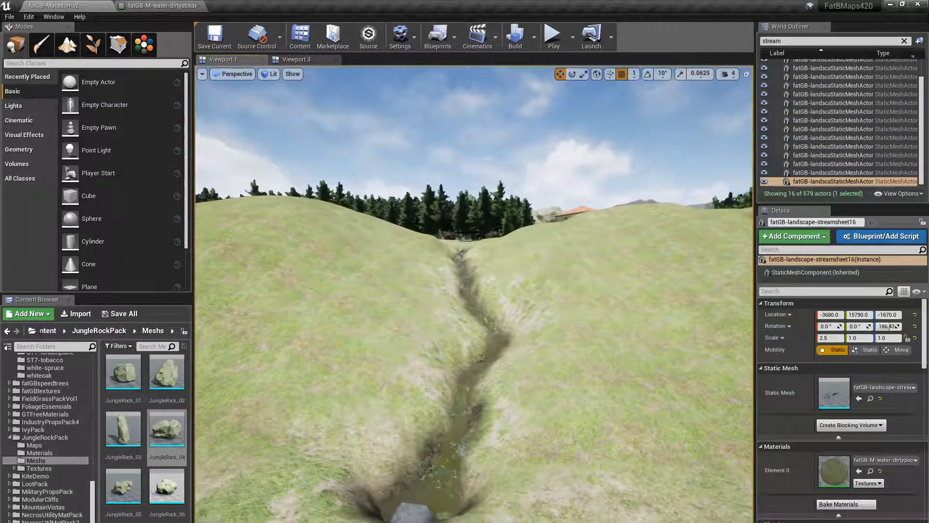
pyautogui.press('s')
pyautogui.press('q')
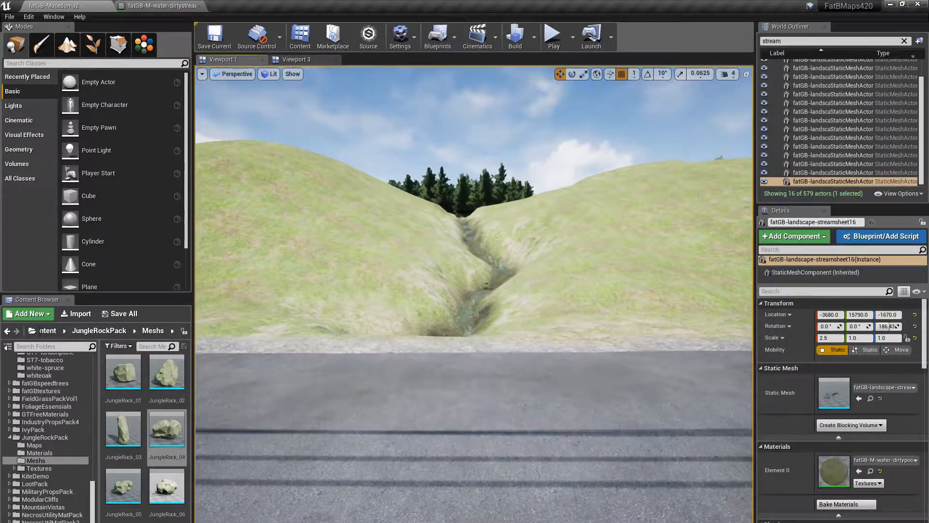
pyautogui.moveTo(492, 436); pyautogui.dragTo(490, 409, button='right')
pyautogui.press('w')
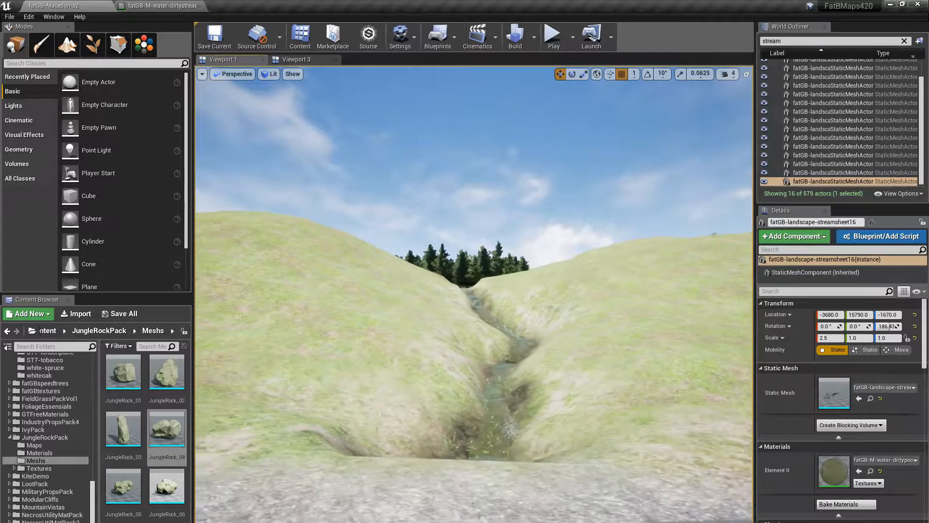
pyautogui.press('a')
pyautogui.press('s')
pyautogui.moveTo(490, 409)
pyautogui.mouseDown(button='right')
pyautogui.moveTo(513, 410)
pyautogui.moveTo(492, 404)
pyautogui.mouseUp(button='right')
pyautogui.press('d')
pyautogui.press('d')
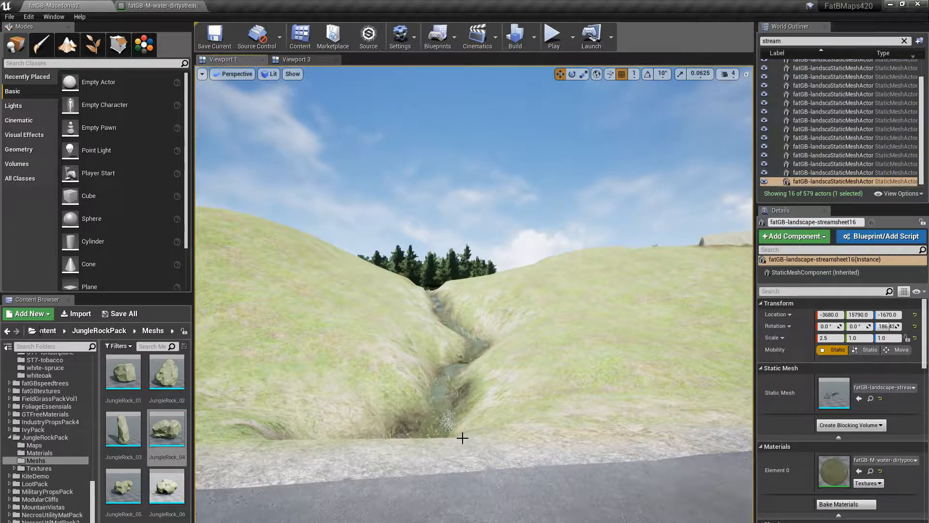